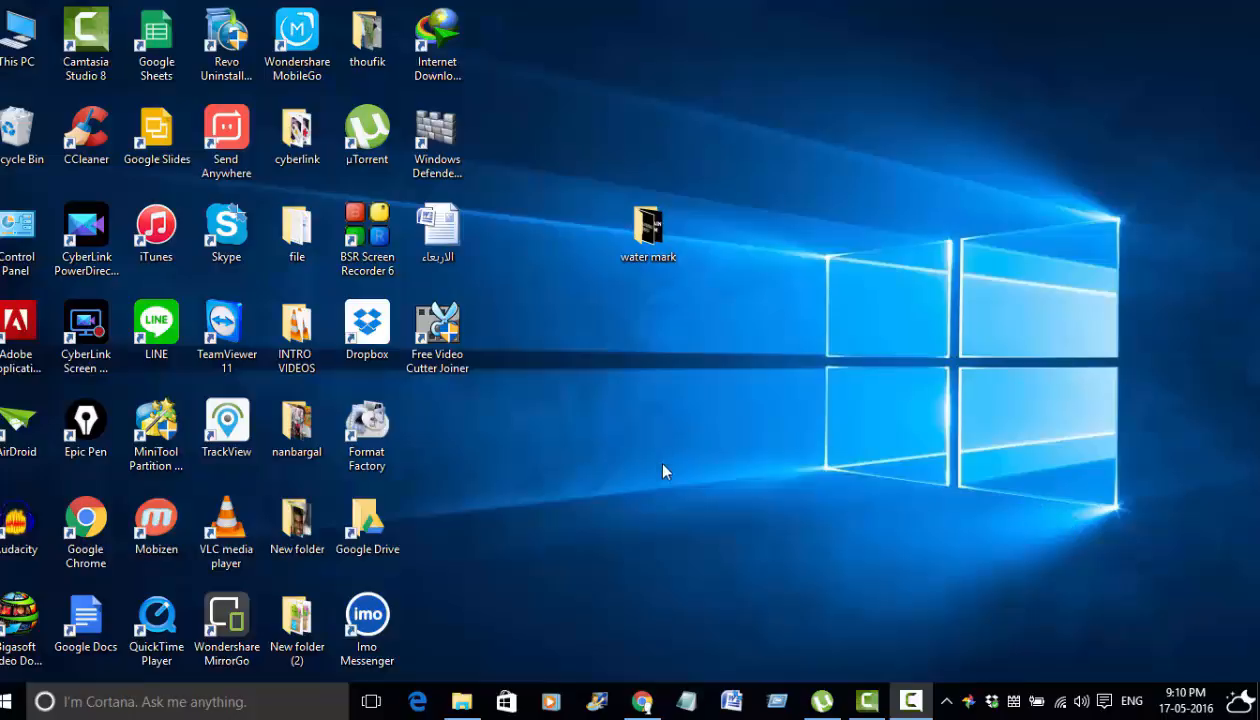
Switch to Chrome and choose the Standing 3D design from FlamingText's All Logos page
left_click(642, 702)
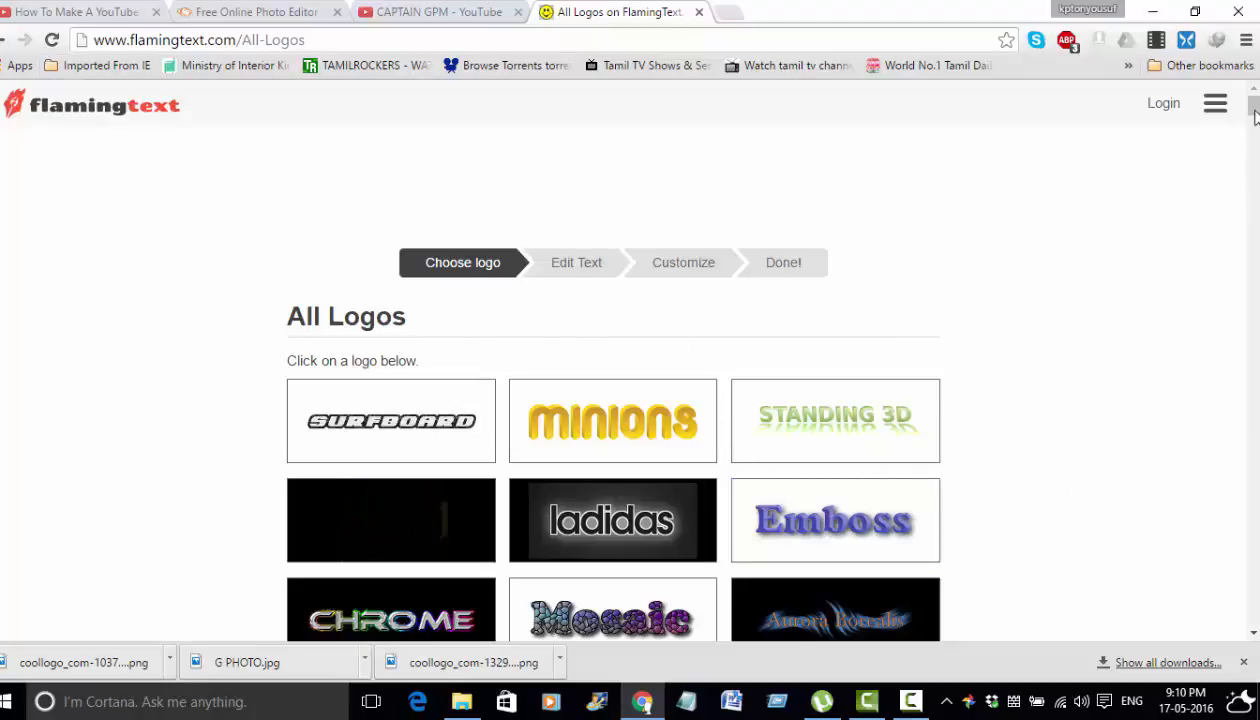
scroll(1240, 125, "down", 5)
scroll(1255, 128, "up", 4)
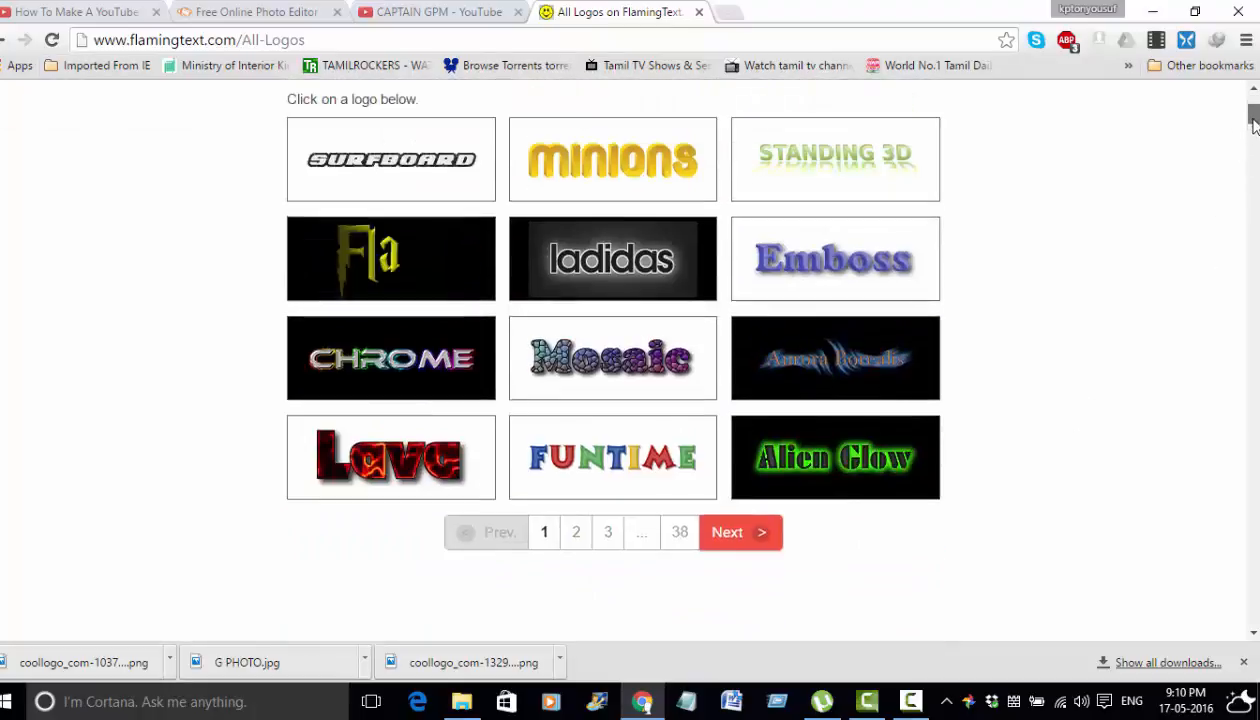
scroll(1255, 125, "down", 2)
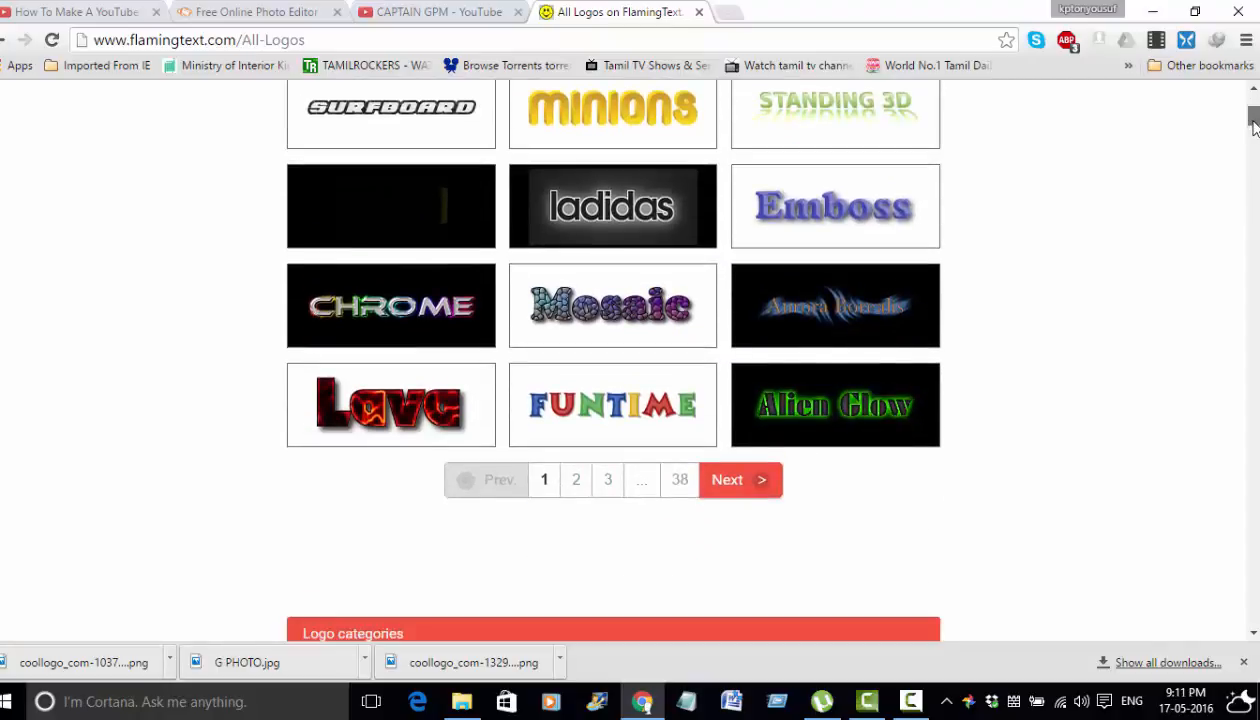
scroll(1255, 125, "down", 2)
scroll(1255, 125, "up", 2)
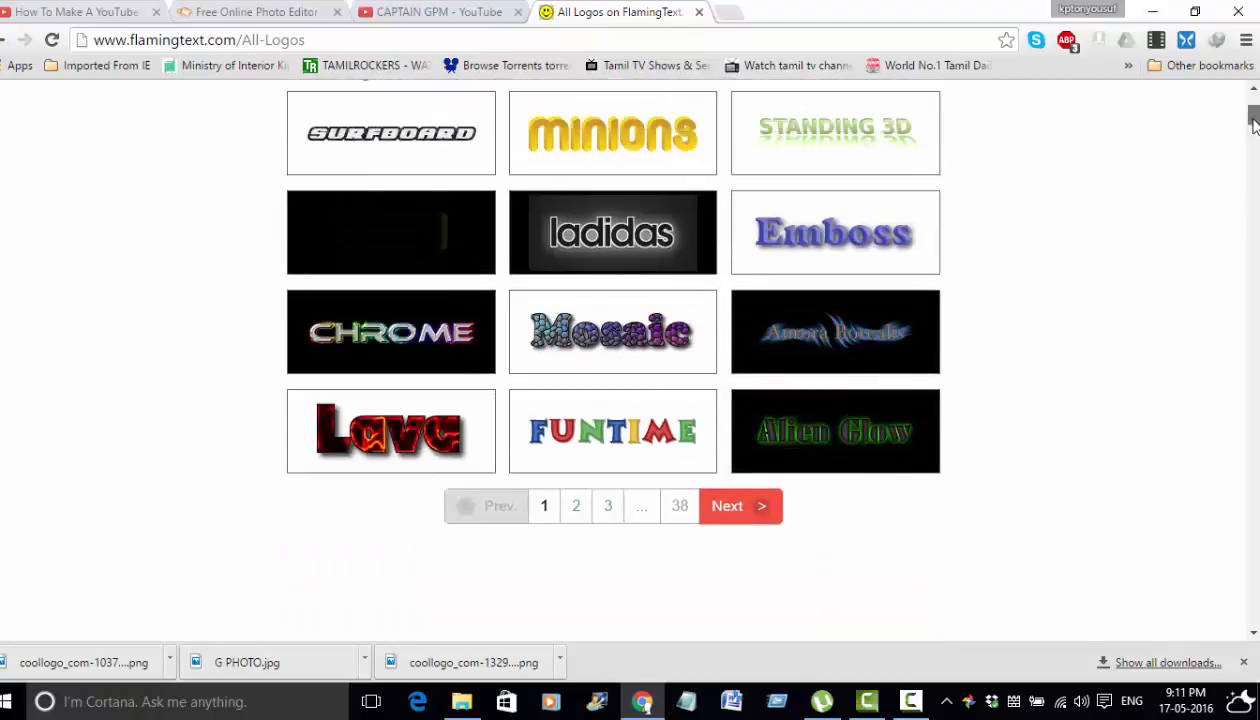
scroll(1255, 122, "up", 1)
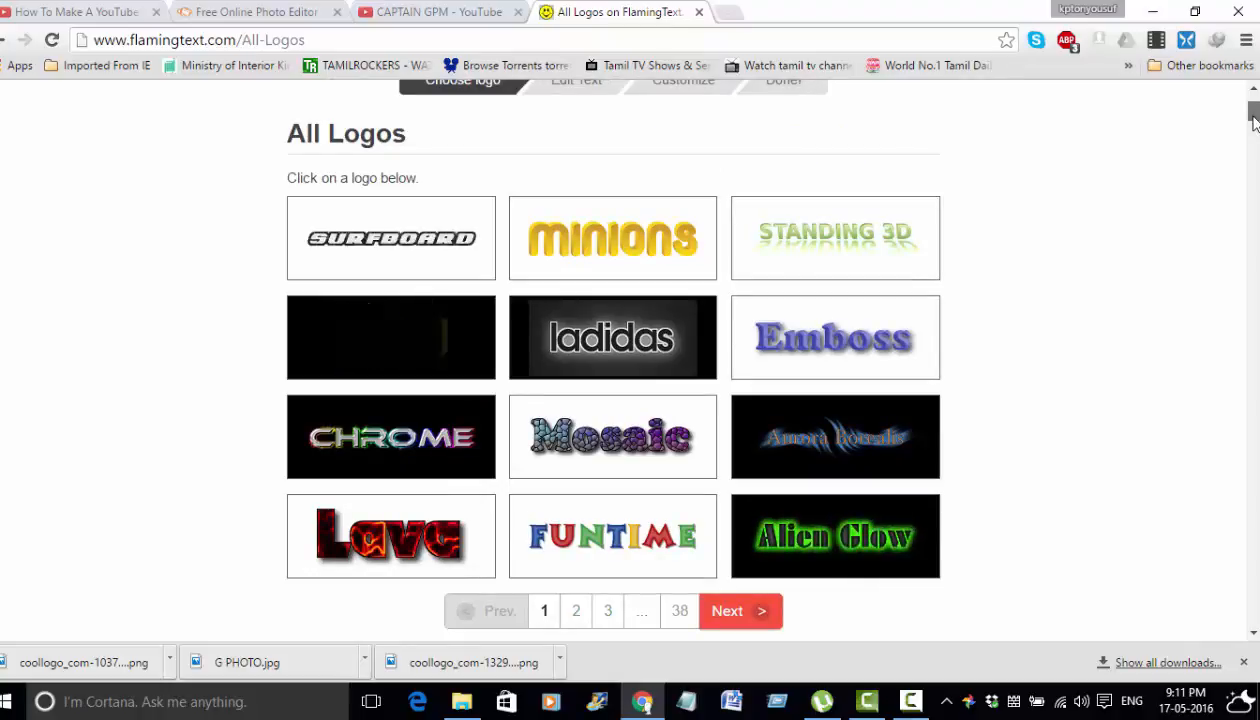
scroll(1255, 122, "down", 2)
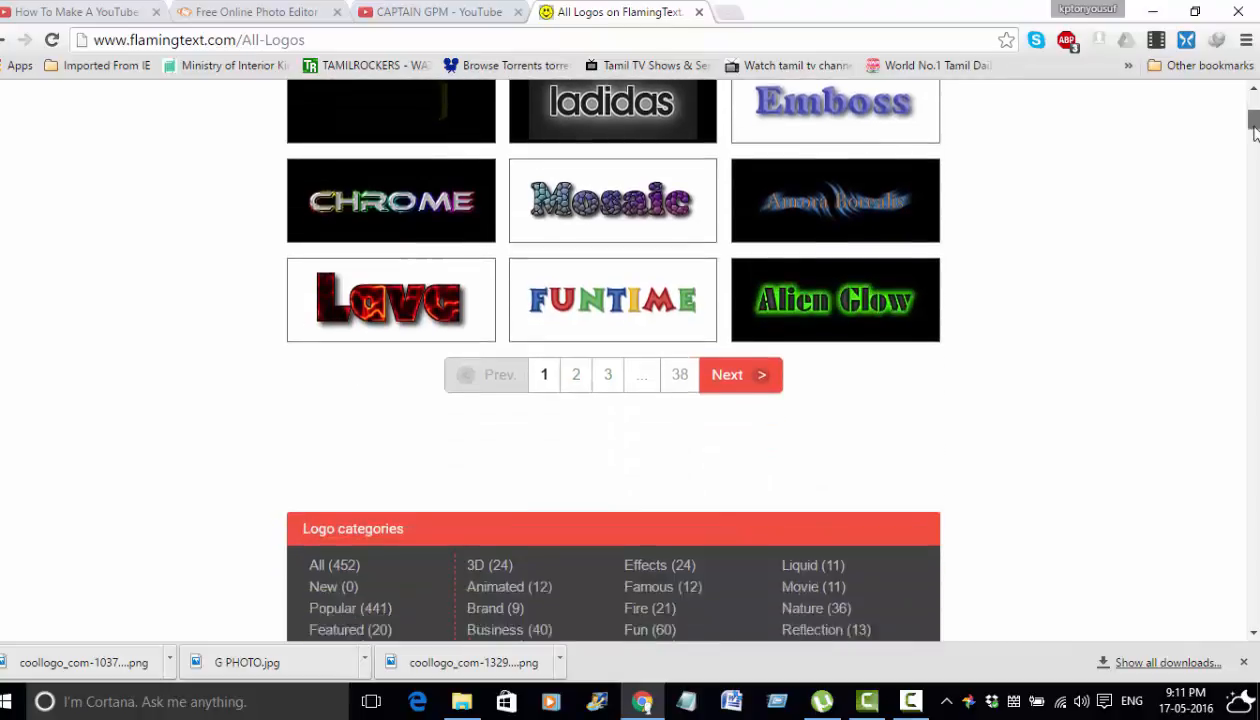
scroll(1253, 120, "up", 4)
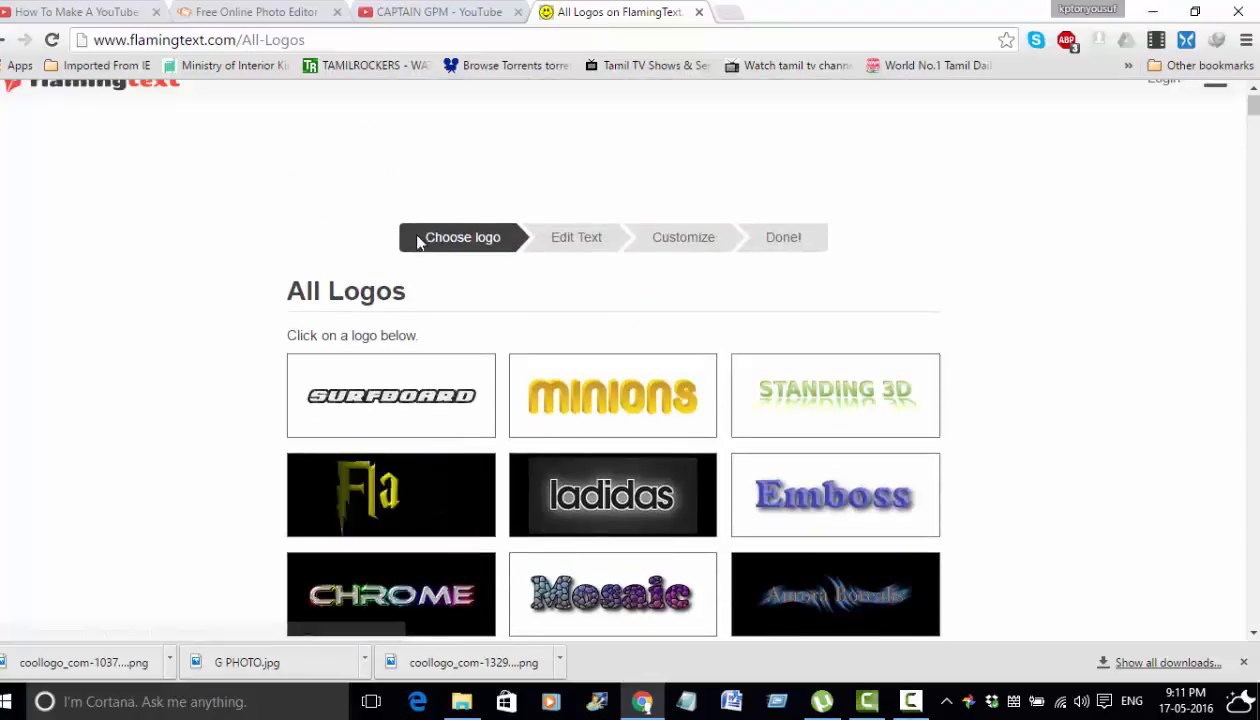
left_click(819, 400)
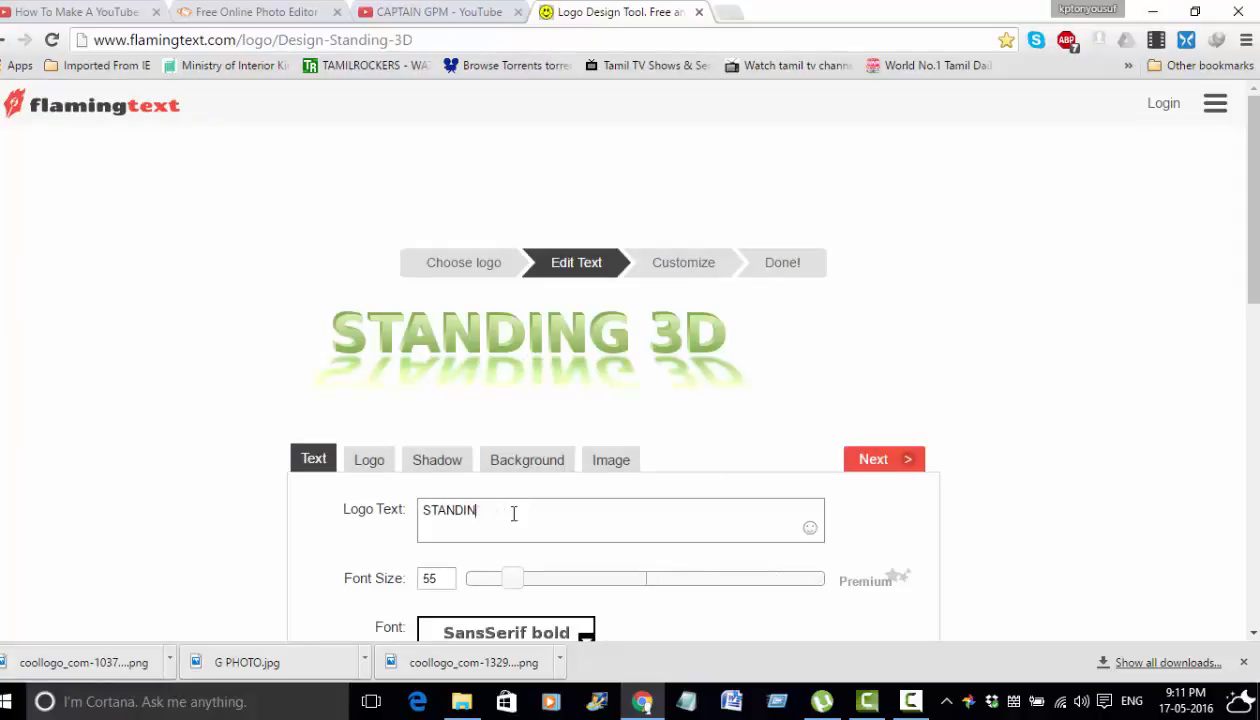
Replace the logo text with "CAPTAIN" on the first line and an indented "GPM" on the second line
key("BackSpace")
key("BackSpace")
key("BackSpace")
key("BackSpace")
key("BackSpace")
key("BackSpace")
key("BackSpace")
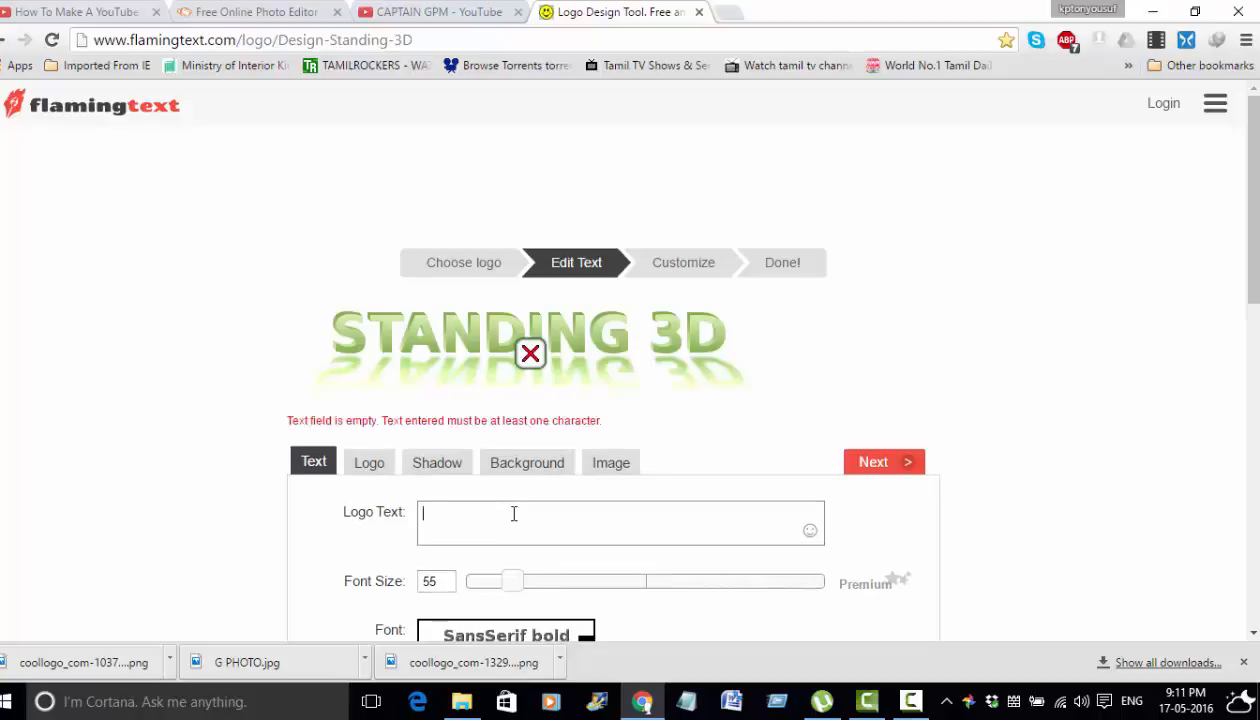
key("Caps_Lock")
type("CAPTA")
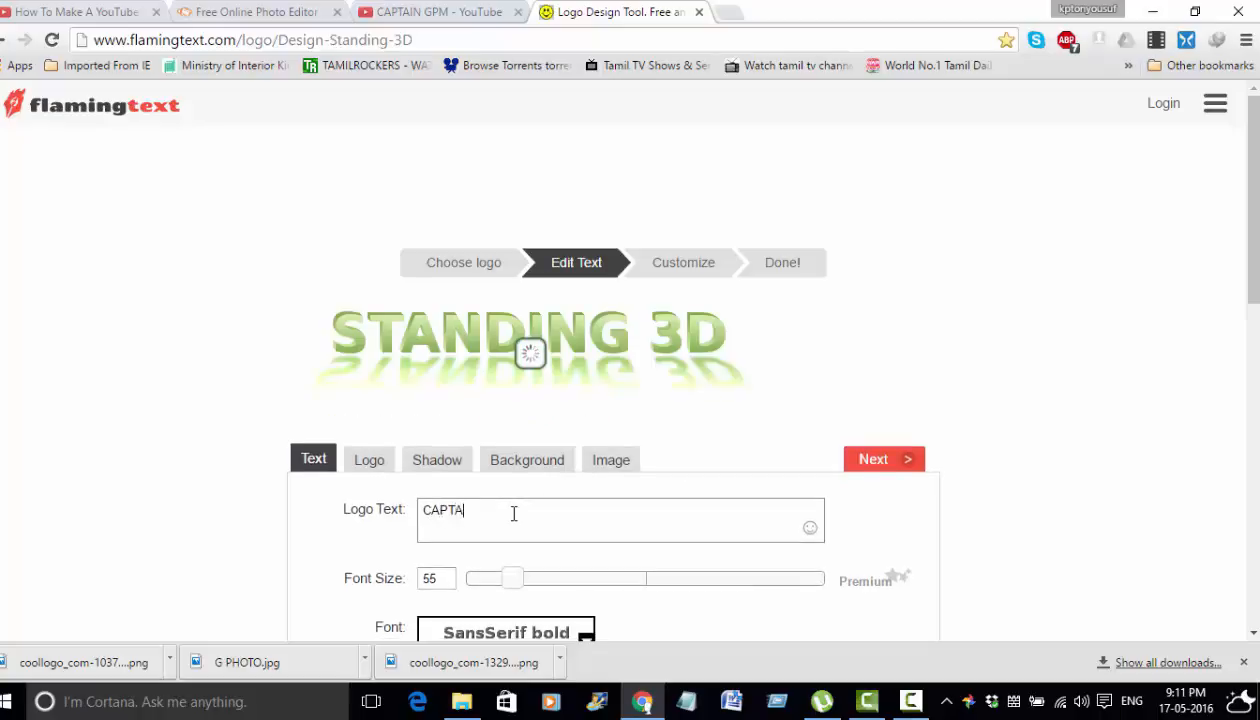
type("IN")
key("Return")
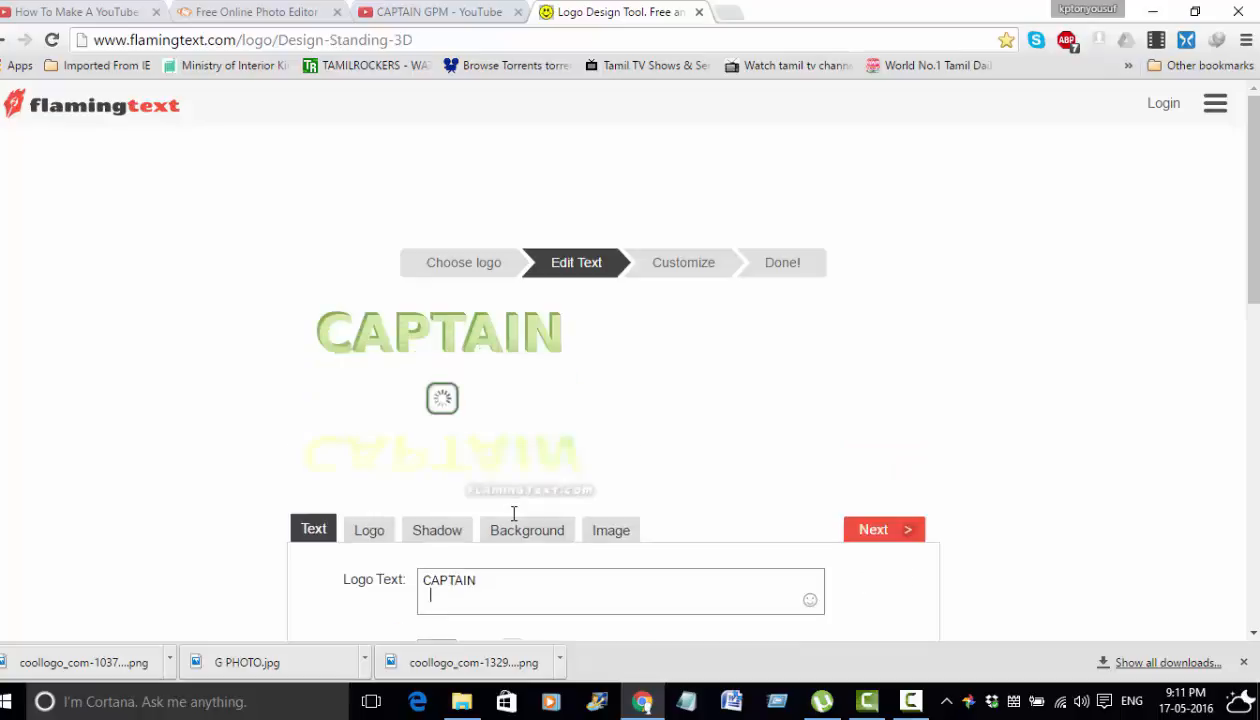
type("GPM")
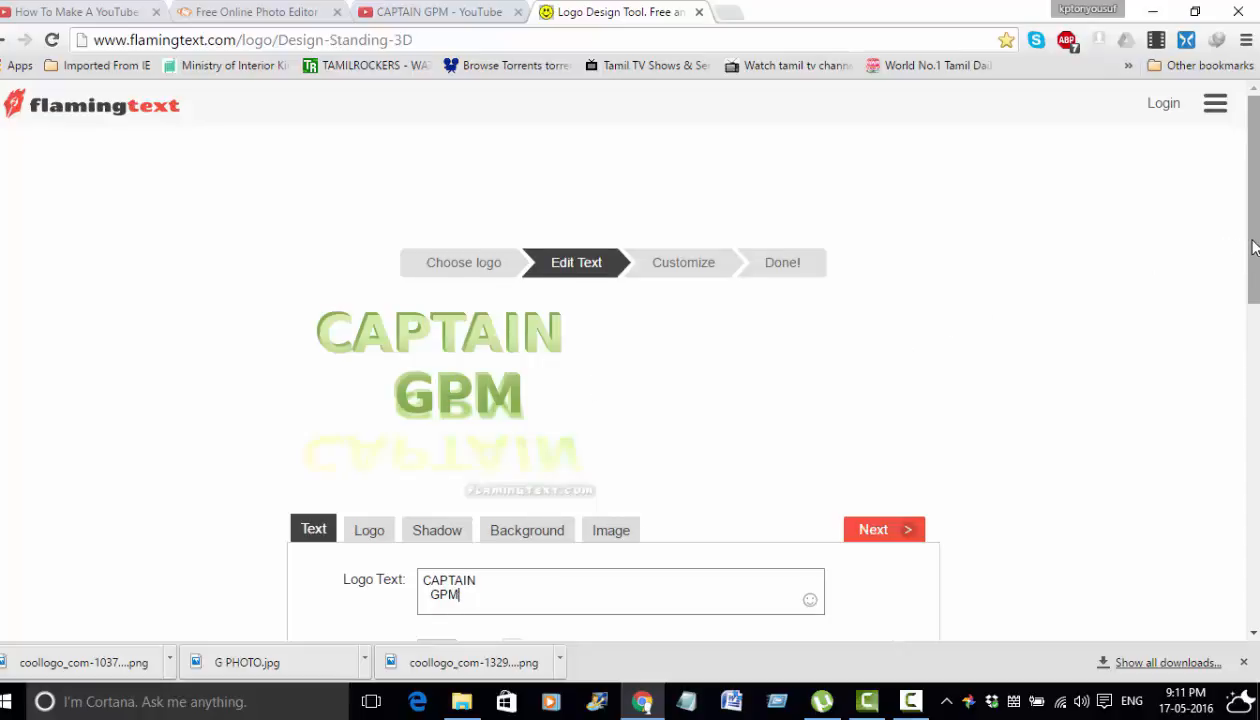
Set the logo text's font size to 130
left_click_drag(1252, 248, 1254, 316)
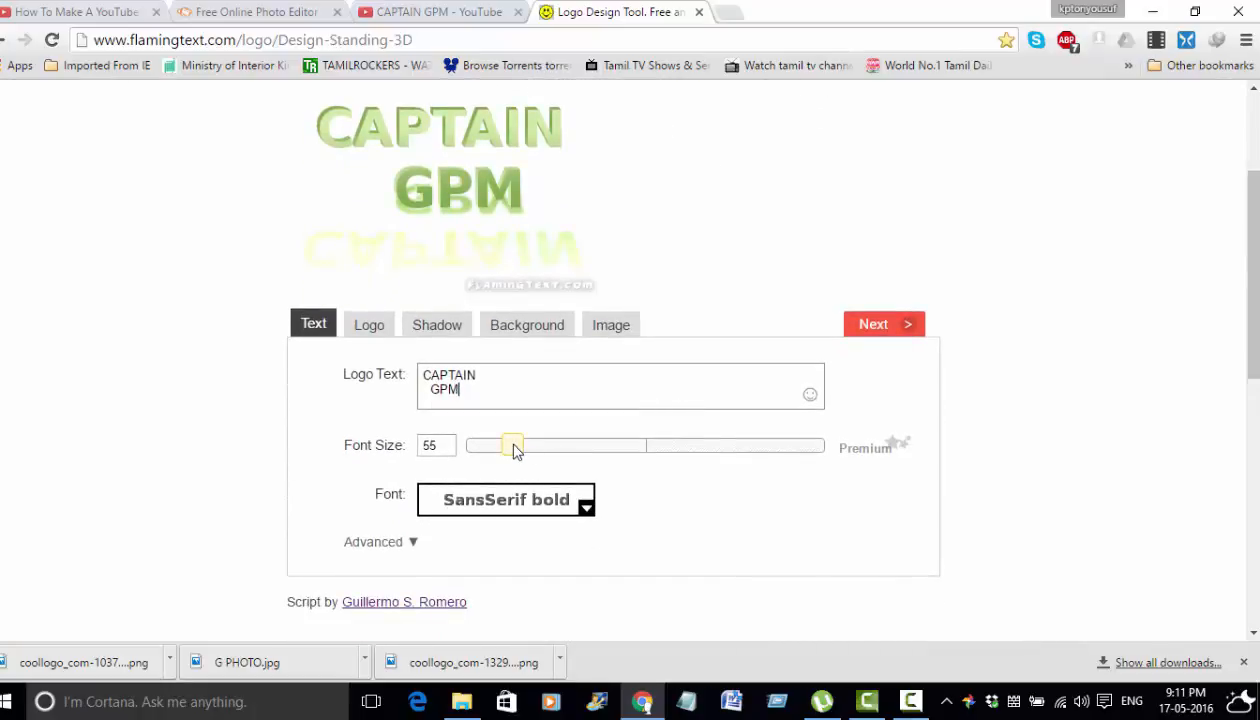
left_click_drag(515, 444, 634, 452)
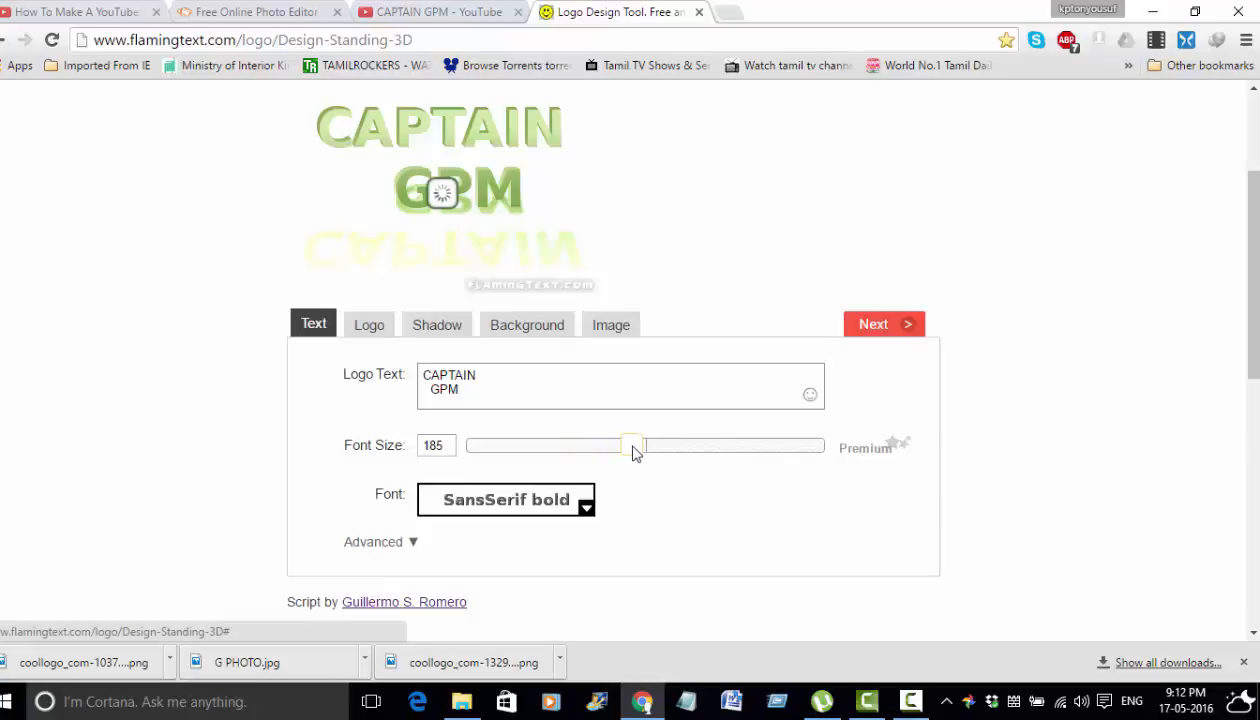
left_click_drag(632, 452, 584, 450)
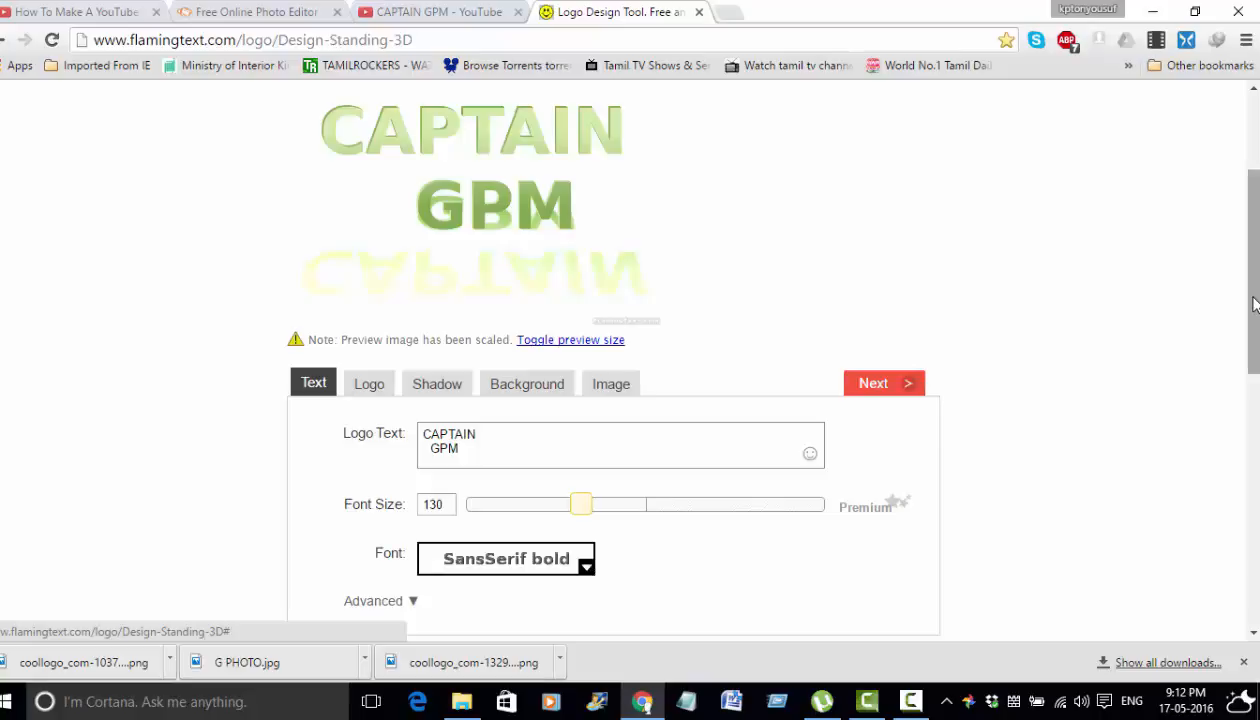
Browse the Cool, Celtic, Outline, FontBats and 3D font categories for the logo text without choosing a font
left_click_drag(1254, 305, 1254, 350)
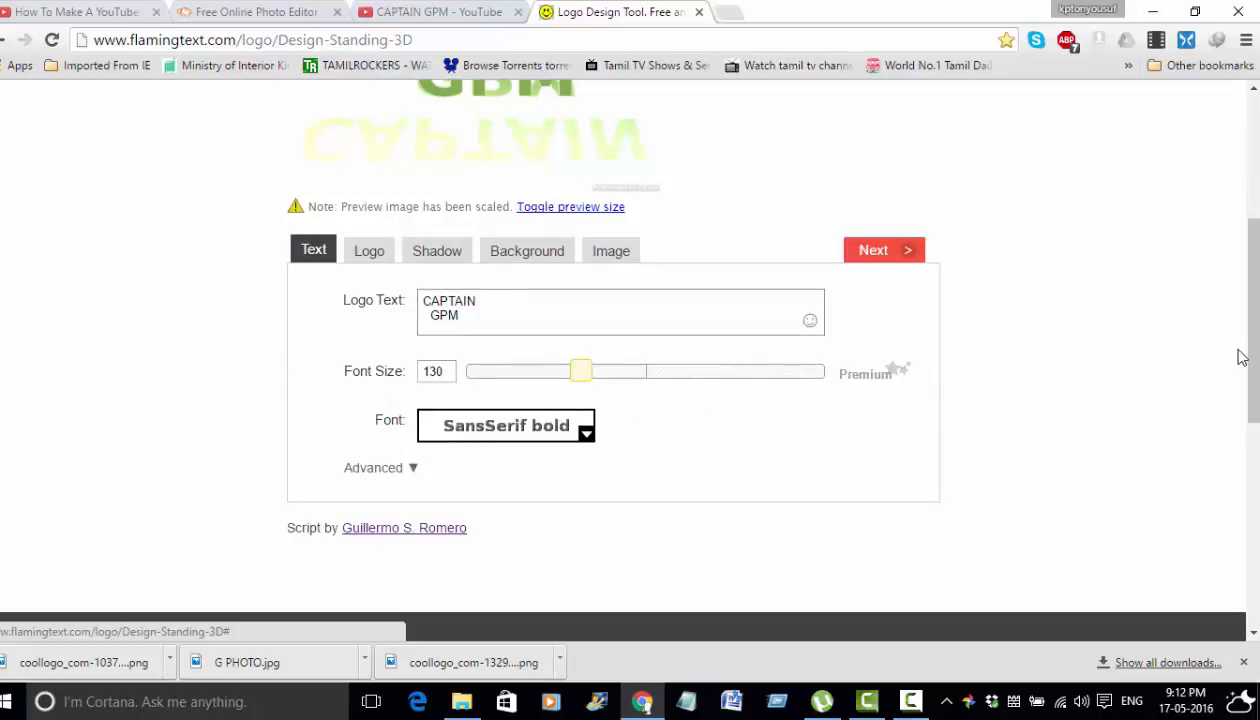
left_click_drag(1254, 362, 1246, 290)
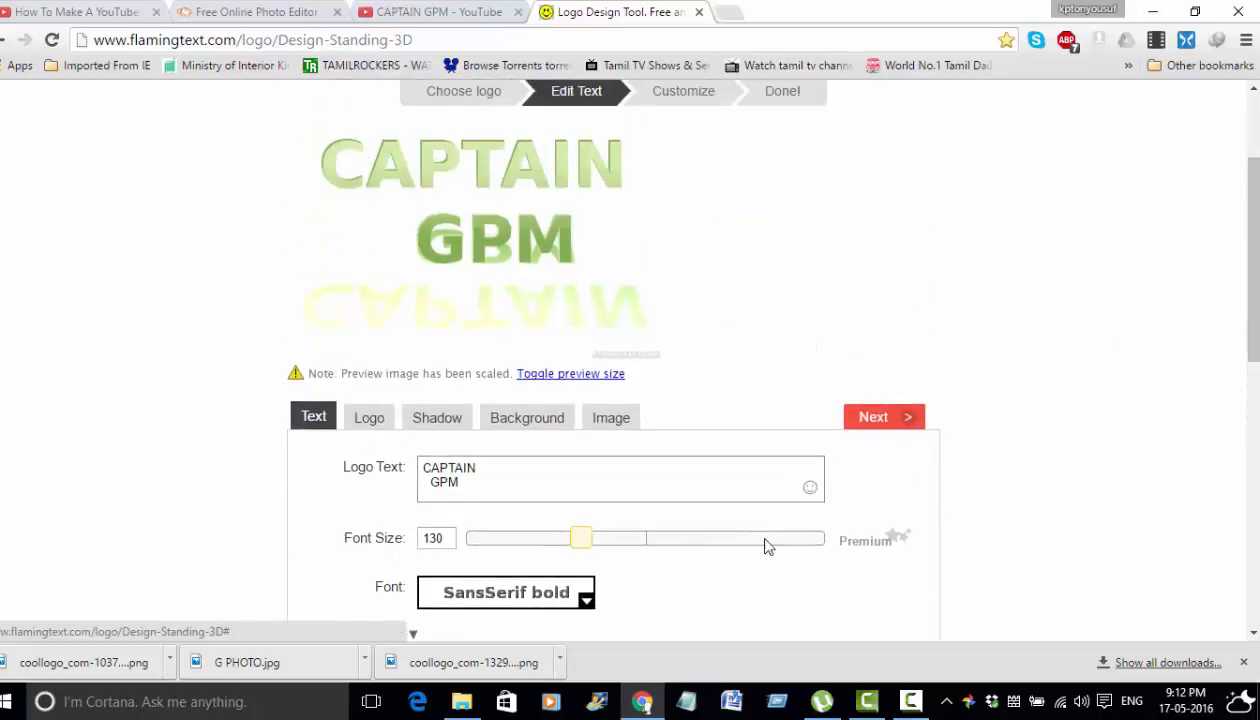
left_click(578, 598)
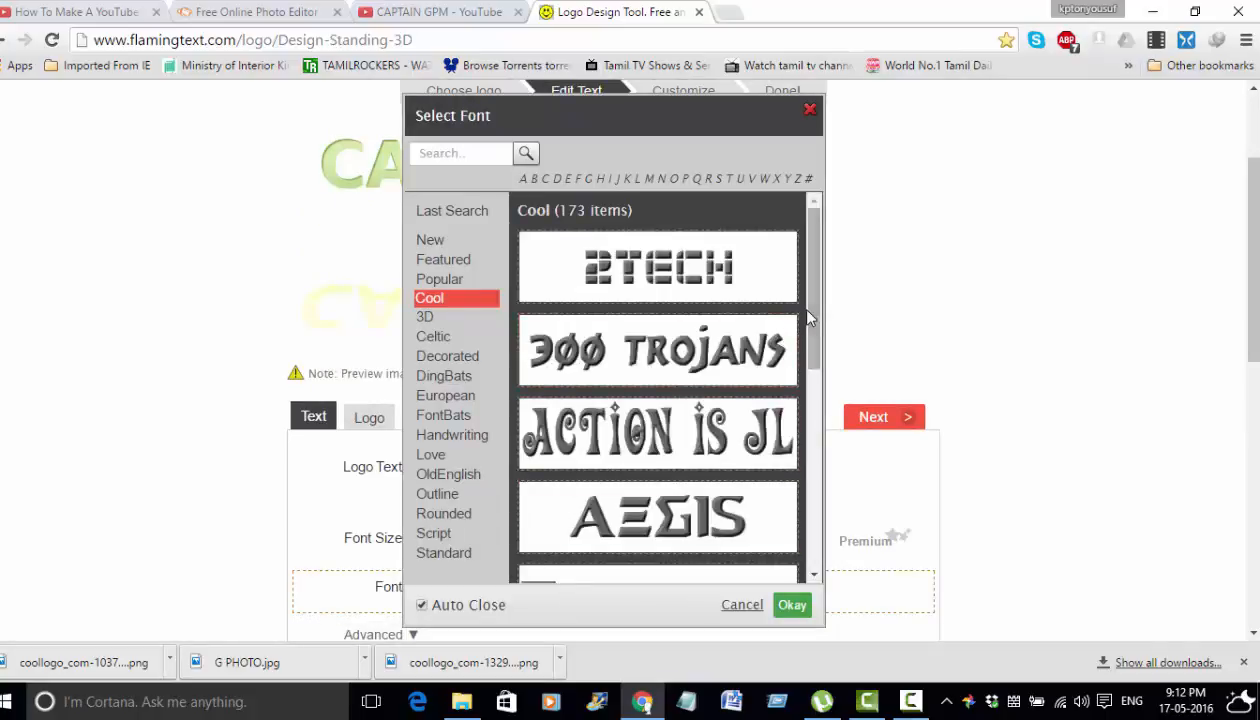
scroll(796, 301, "down", 5)
mouse_move(823, 436)
left_mouse_down()
mouse_move(832, 513)
mouse_move(818, 439)
left_mouse_up()
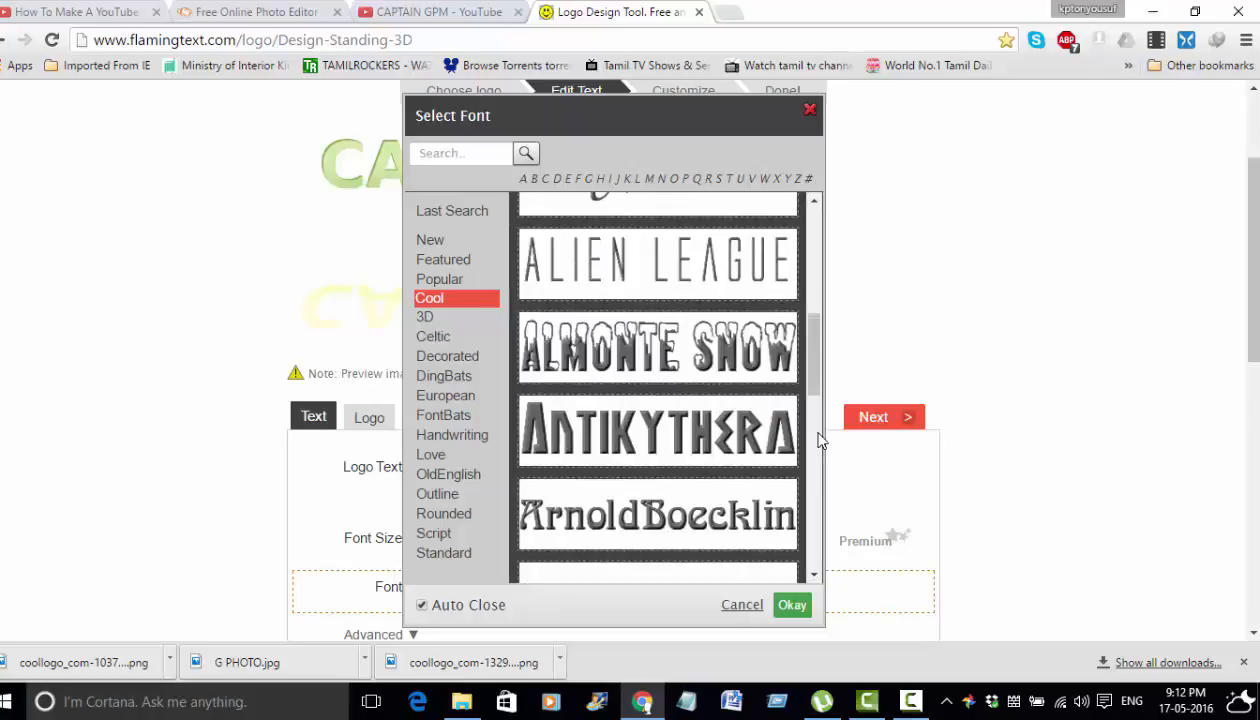
left_click(436, 337)
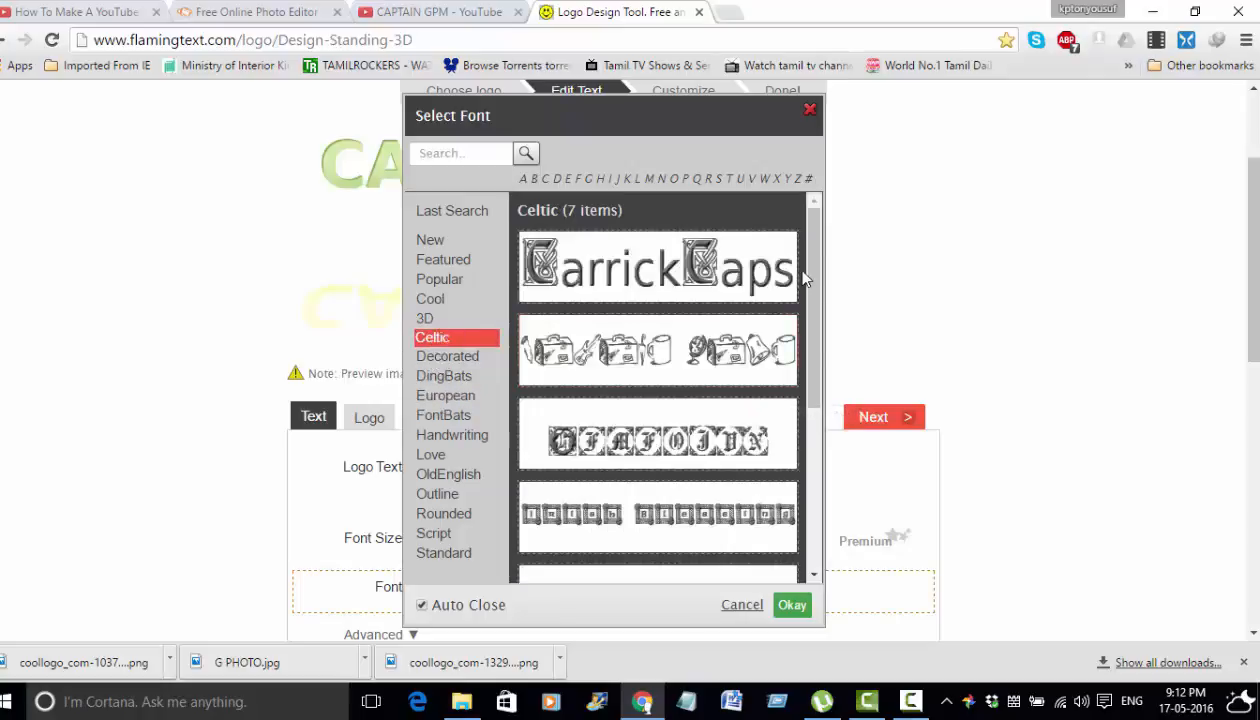
scroll(808, 400, "down", 5)
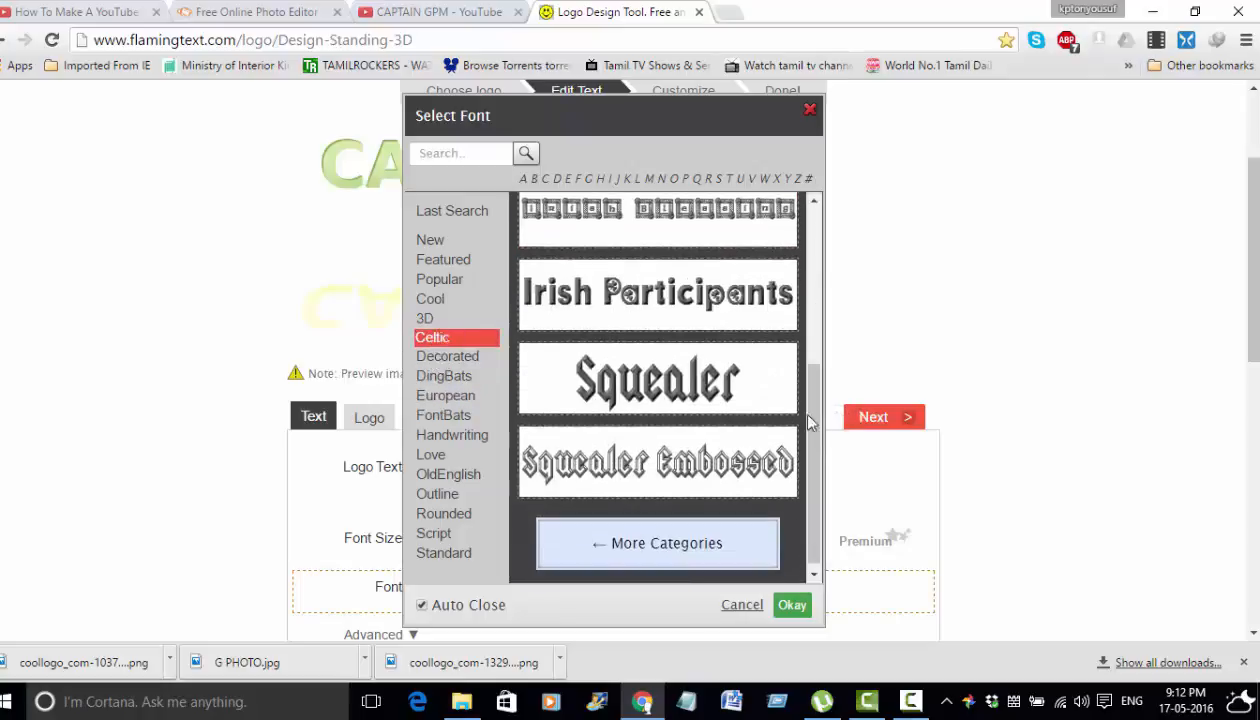
left_click(448, 495)
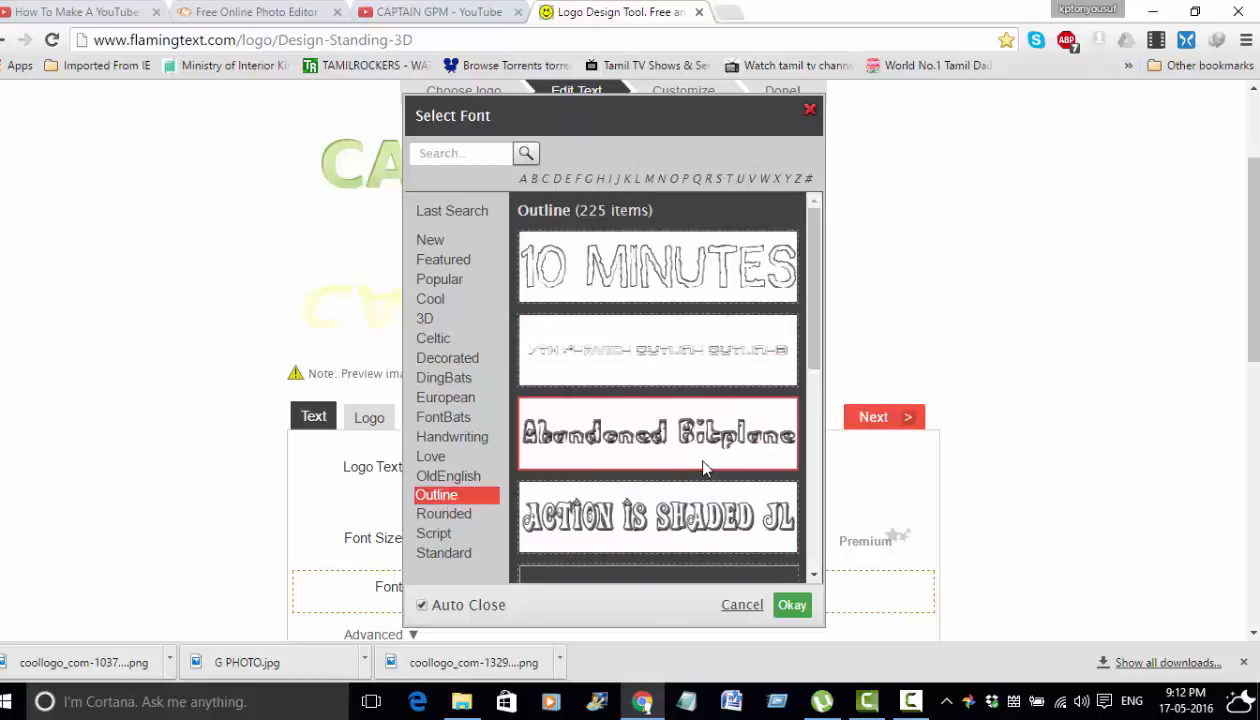
left_click(455, 428)
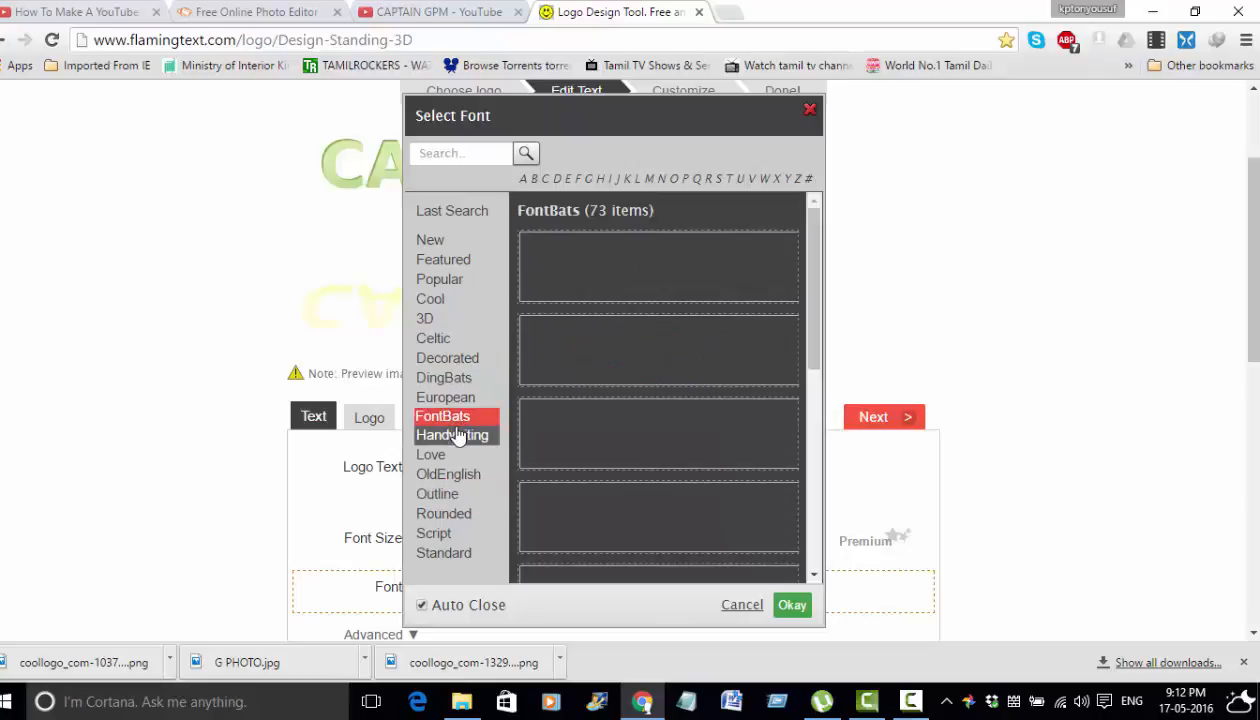
left_click(450, 320)
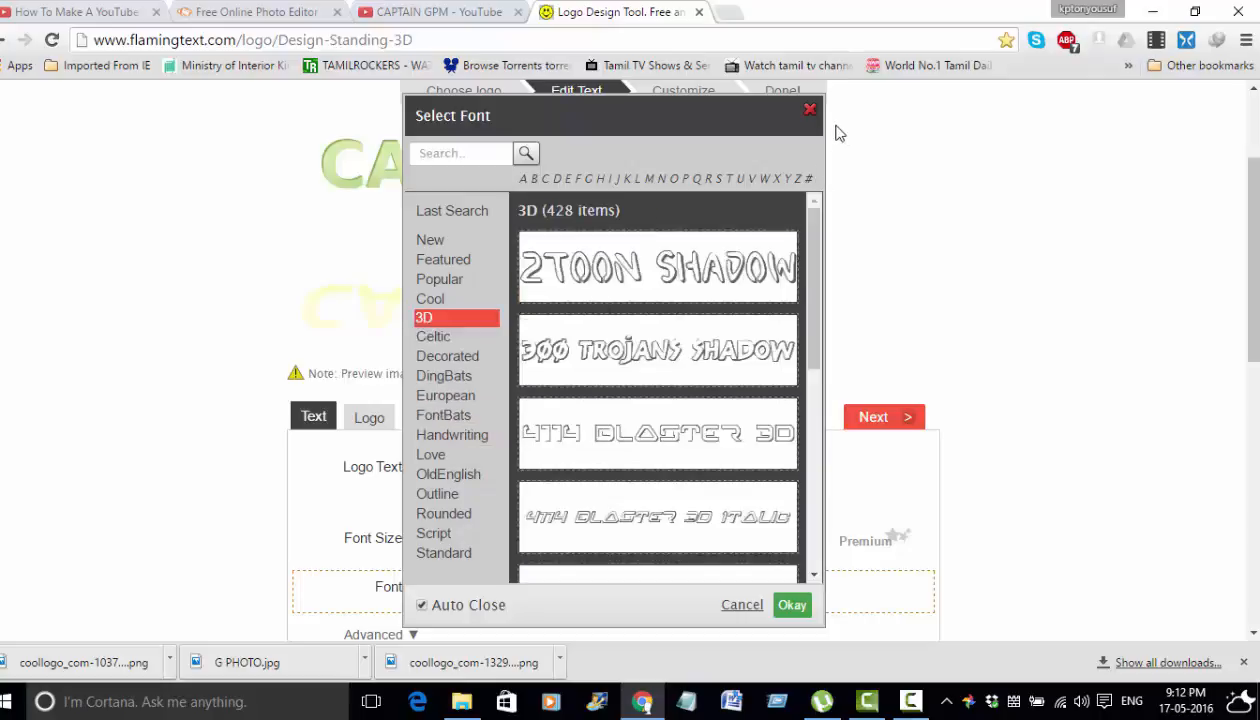
left_click(810, 109)
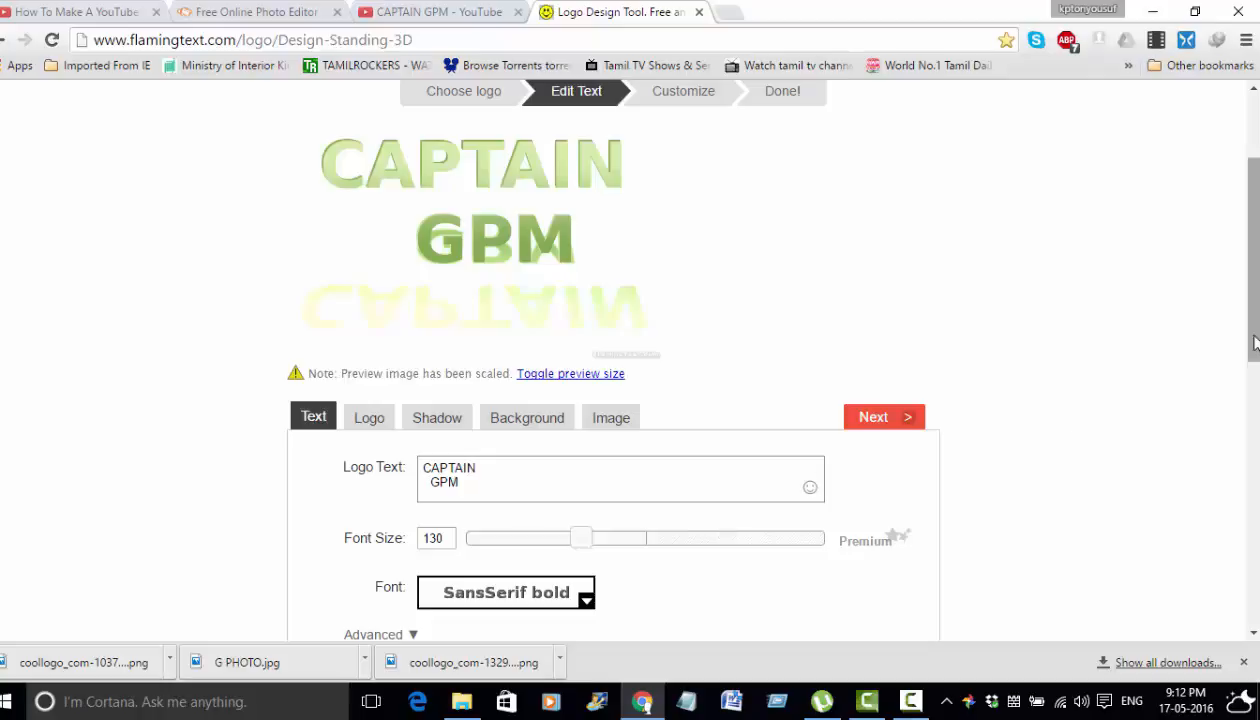
Examine the logo's top color, bottom color and thickness settings
mouse_move(1255, 343)
left_mouse_down()
mouse_move(1255, 410)
mouse_move(1255, 365)
left_mouse_up()
left_click(381, 357)
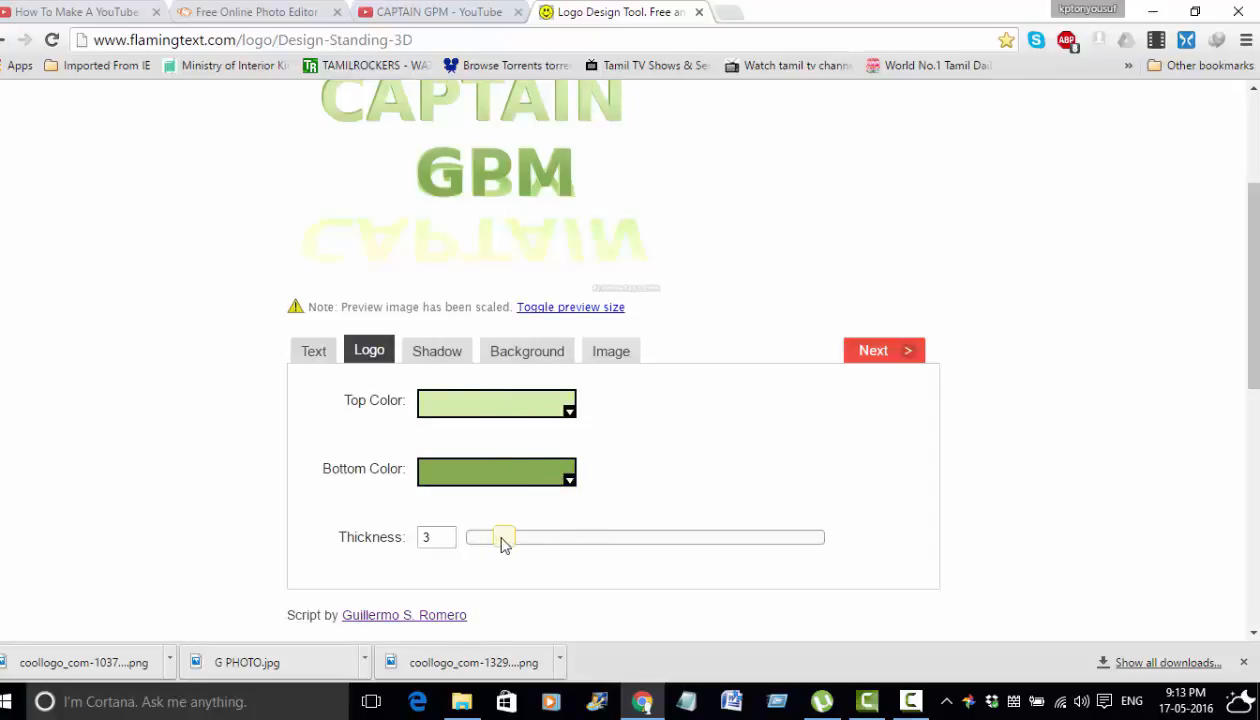
mouse_move(505, 541)
left_mouse_down()
mouse_move(523, 537)
mouse_move(512, 540)
left_mouse_up()
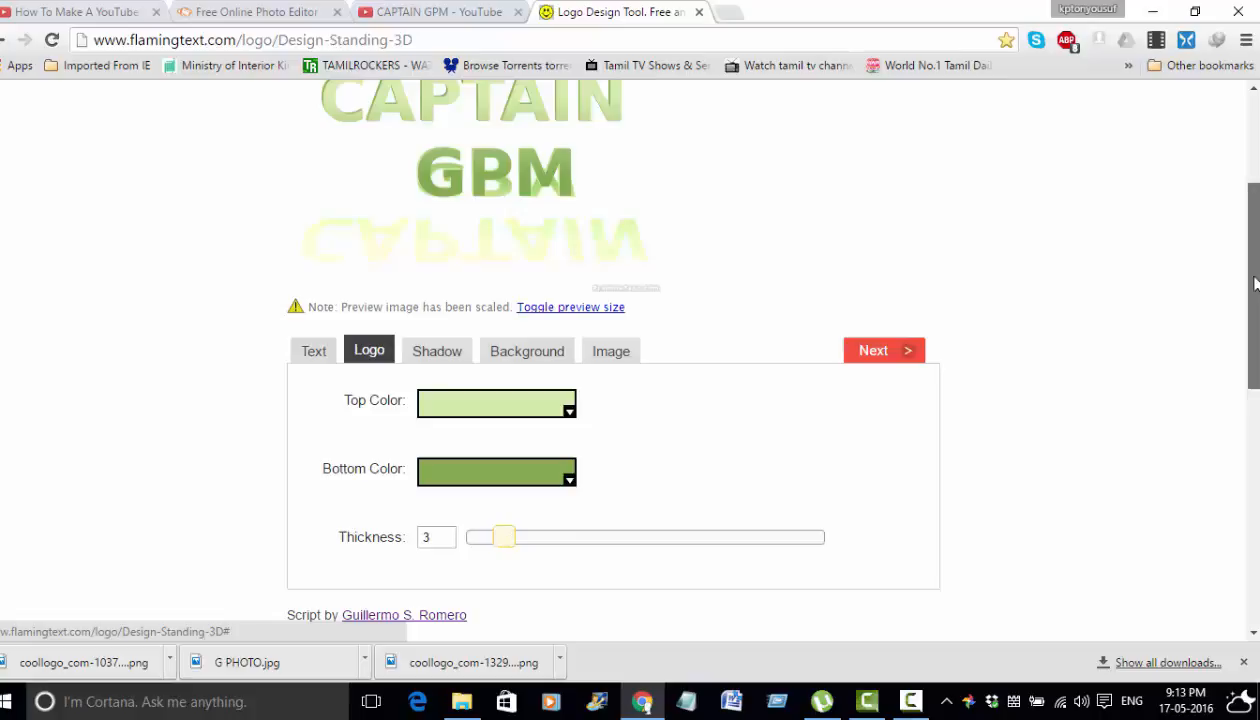
Turn the logo's shadow off to compare its appearance and switch the shadow back on
mouse_move(1251, 283)
left_mouse_down()
mouse_move(1251, 333)
mouse_move(1252, 293)
left_mouse_up()
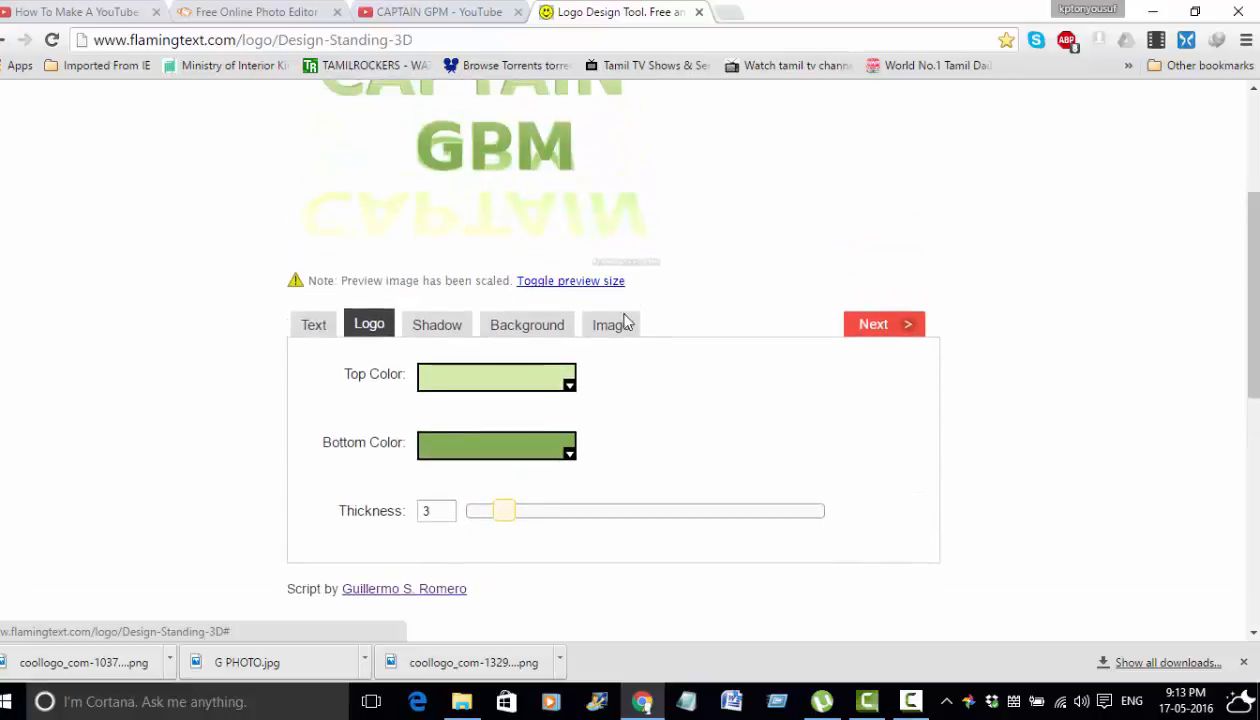
left_click(457, 333)
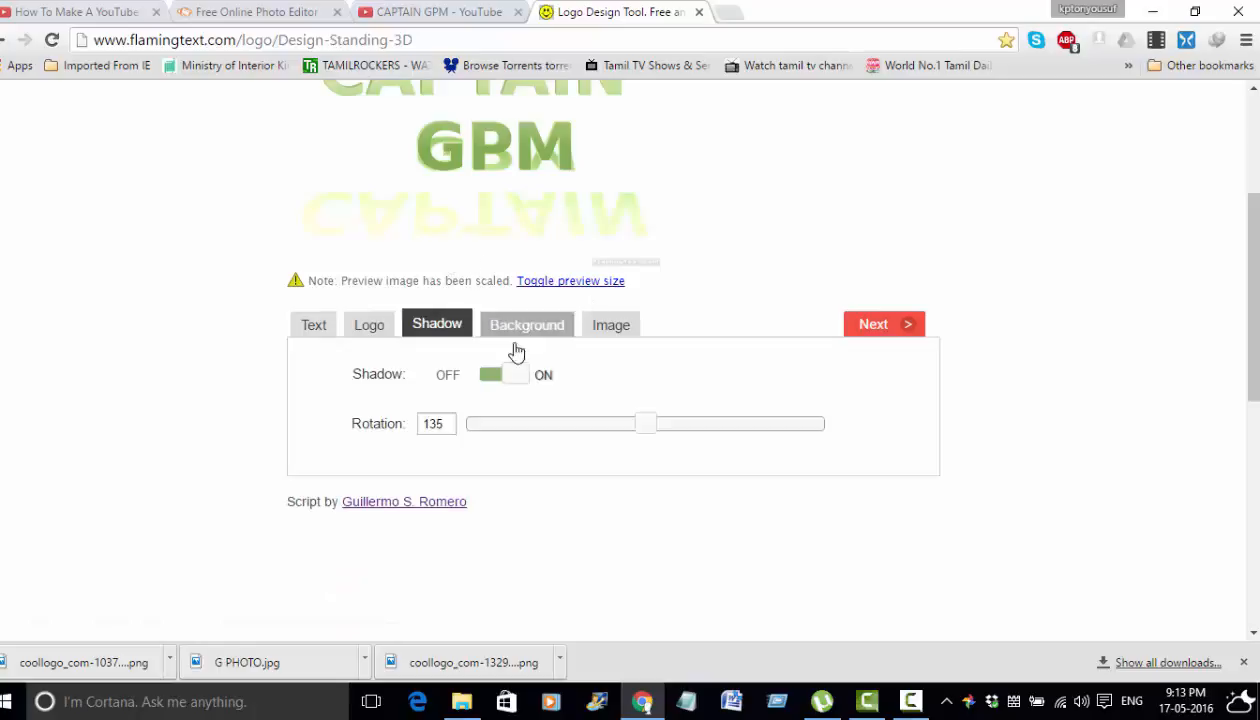
left_click(481, 377)
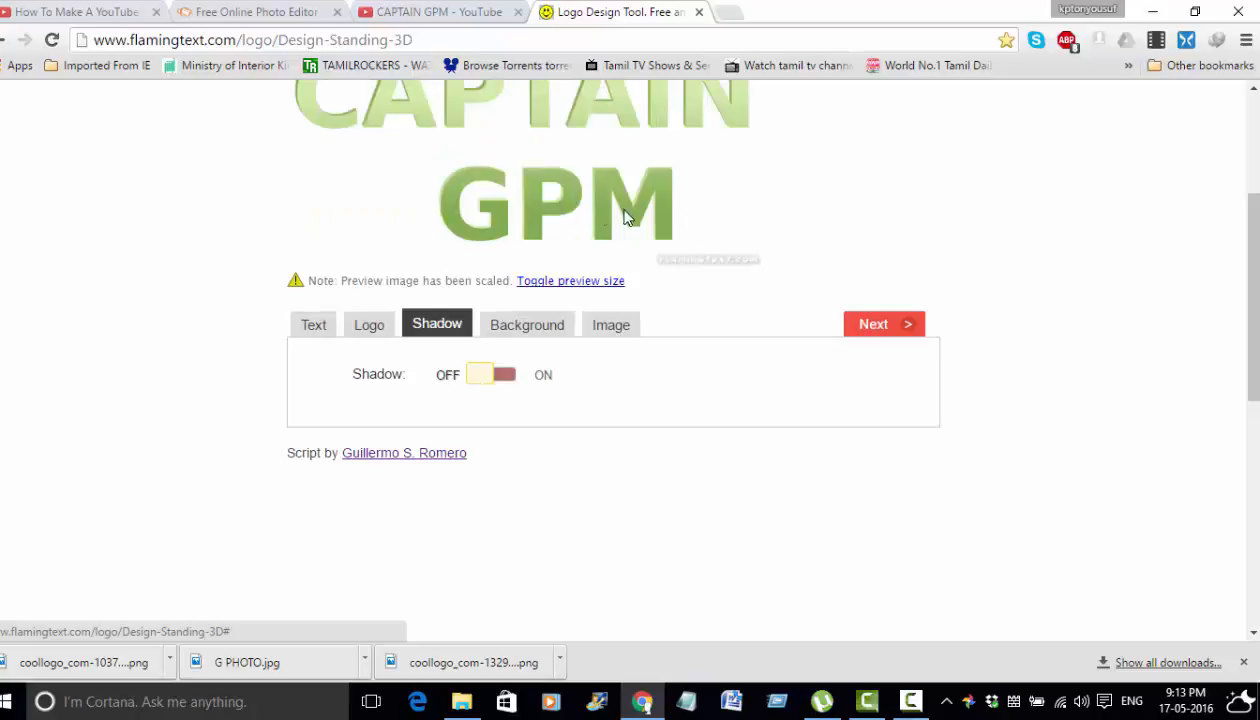
left_click_drag(1248, 298, 1248, 266)
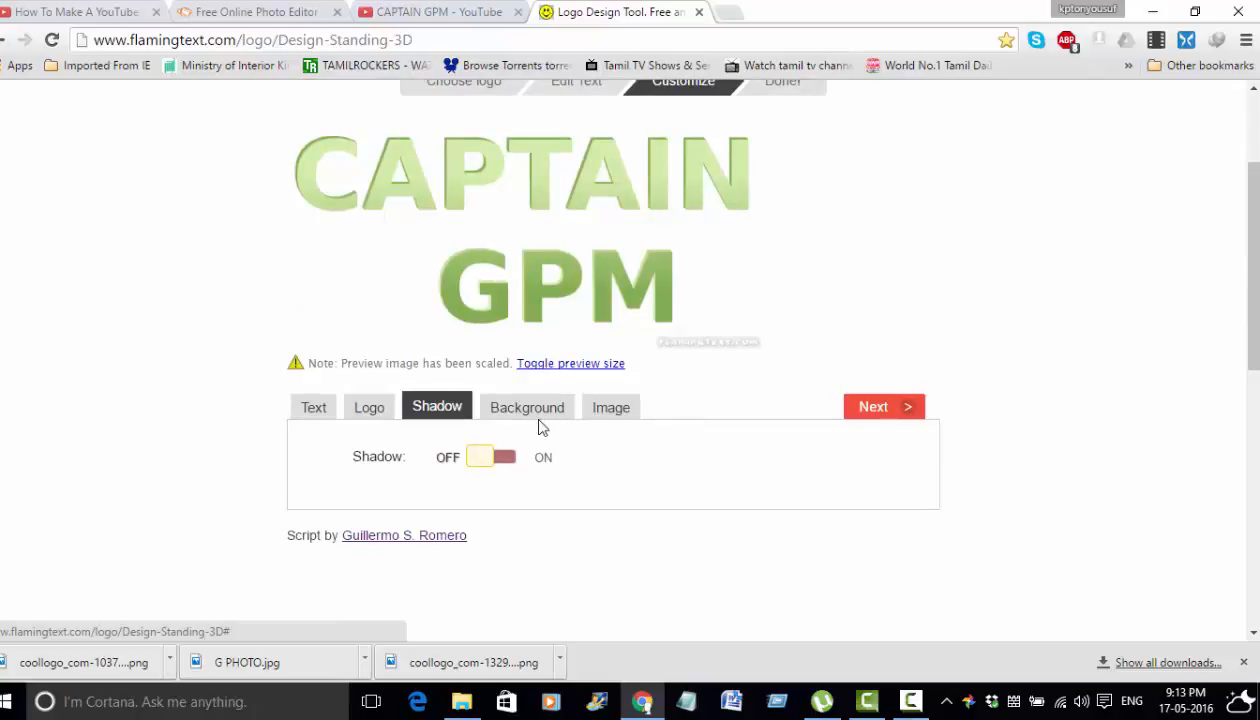
left_click(506, 457)
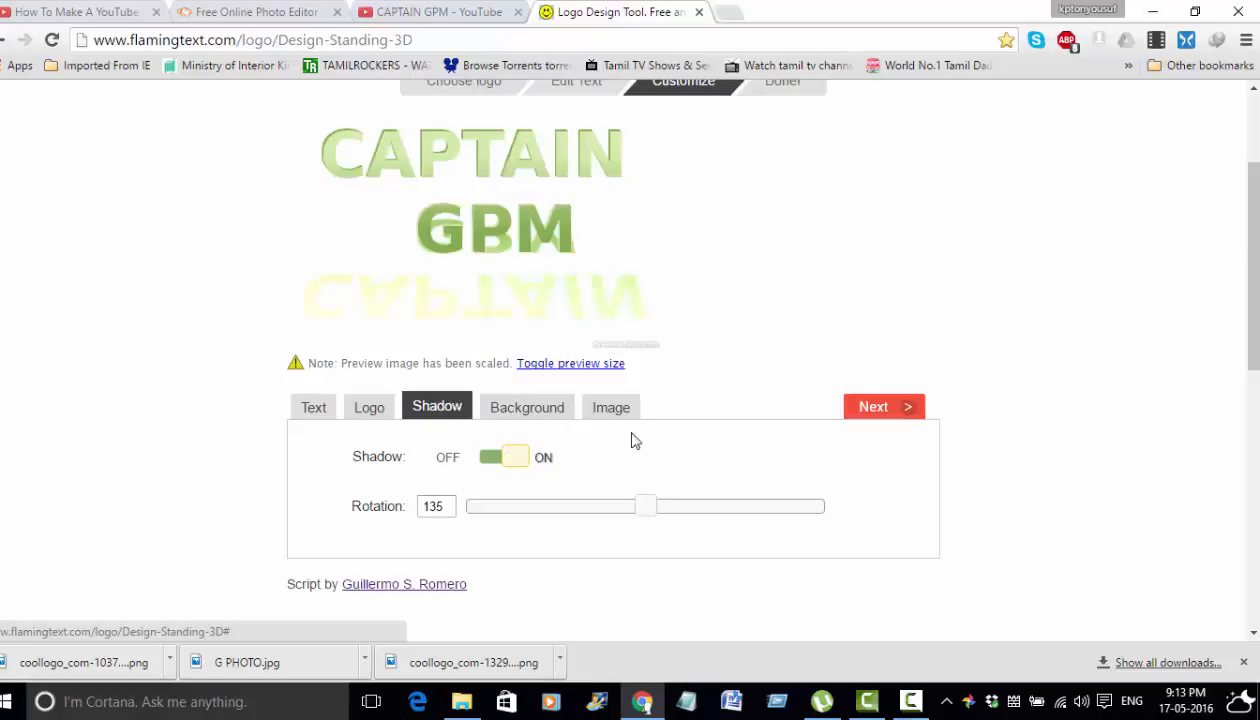
Set the logo's solid background color to olive green #8cad18
left_click(538, 414)
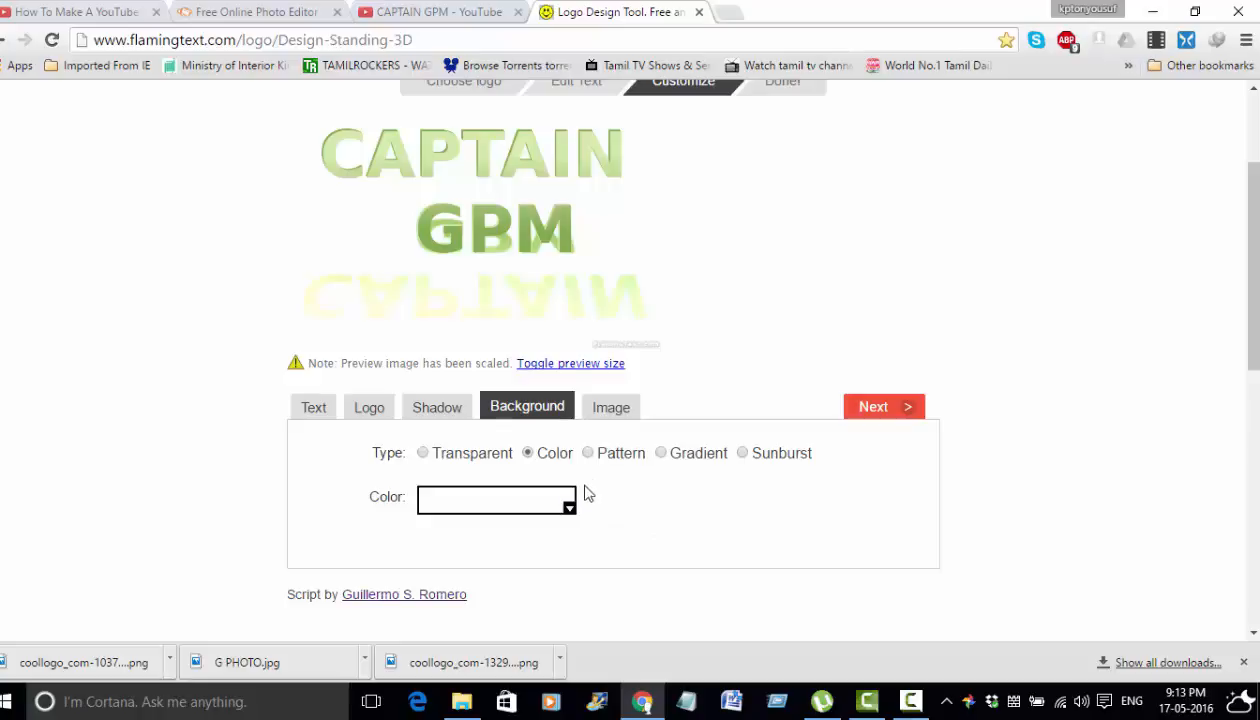
left_click(568, 506)
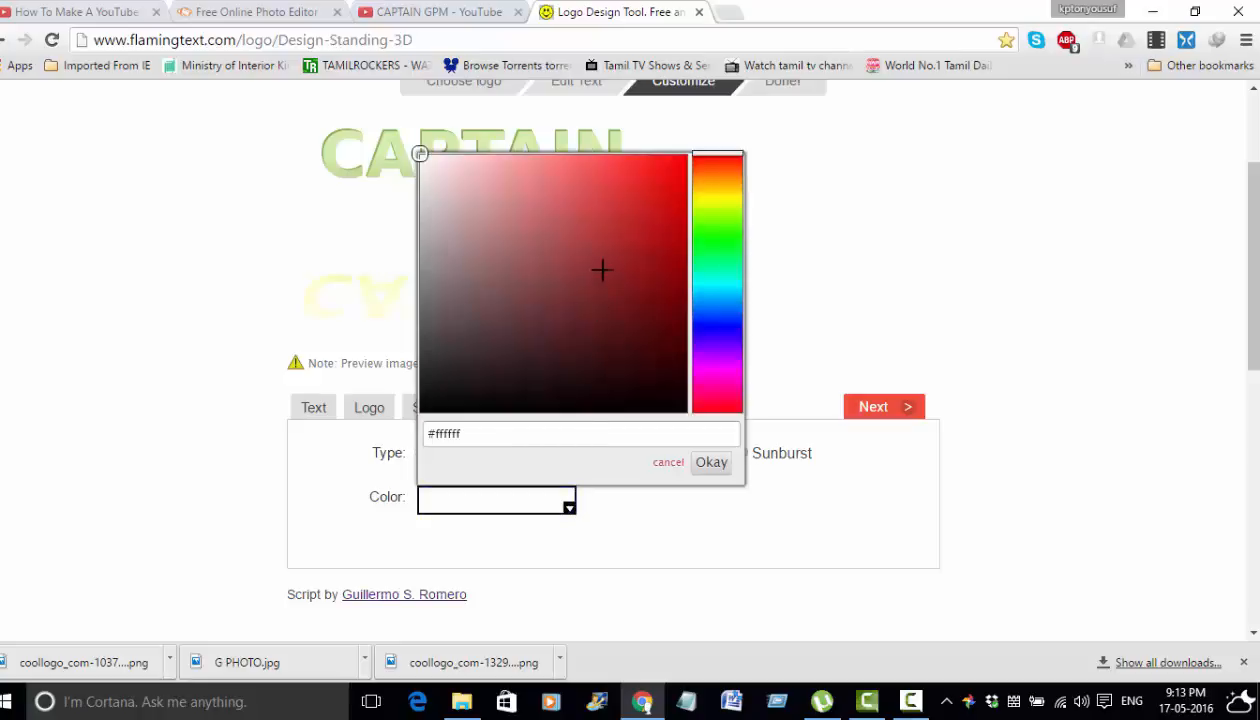
left_click(717, 206)
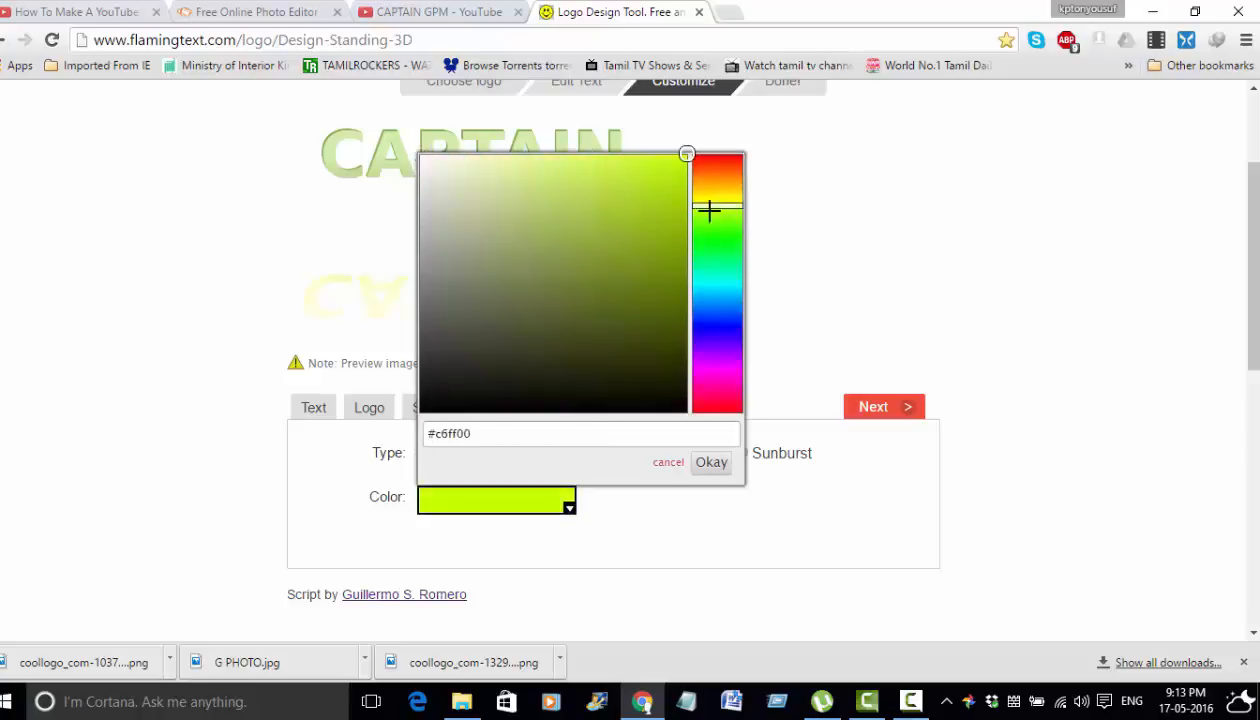
left_click(649, 236)
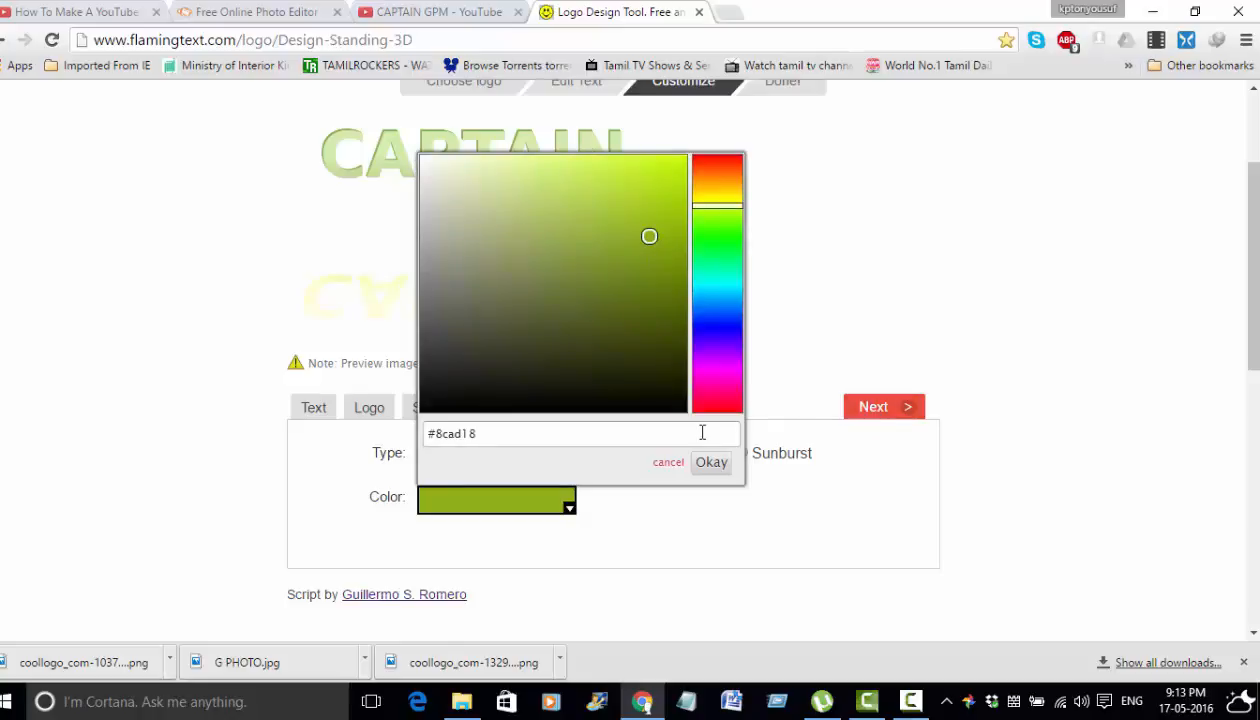
left_click(710, 463)
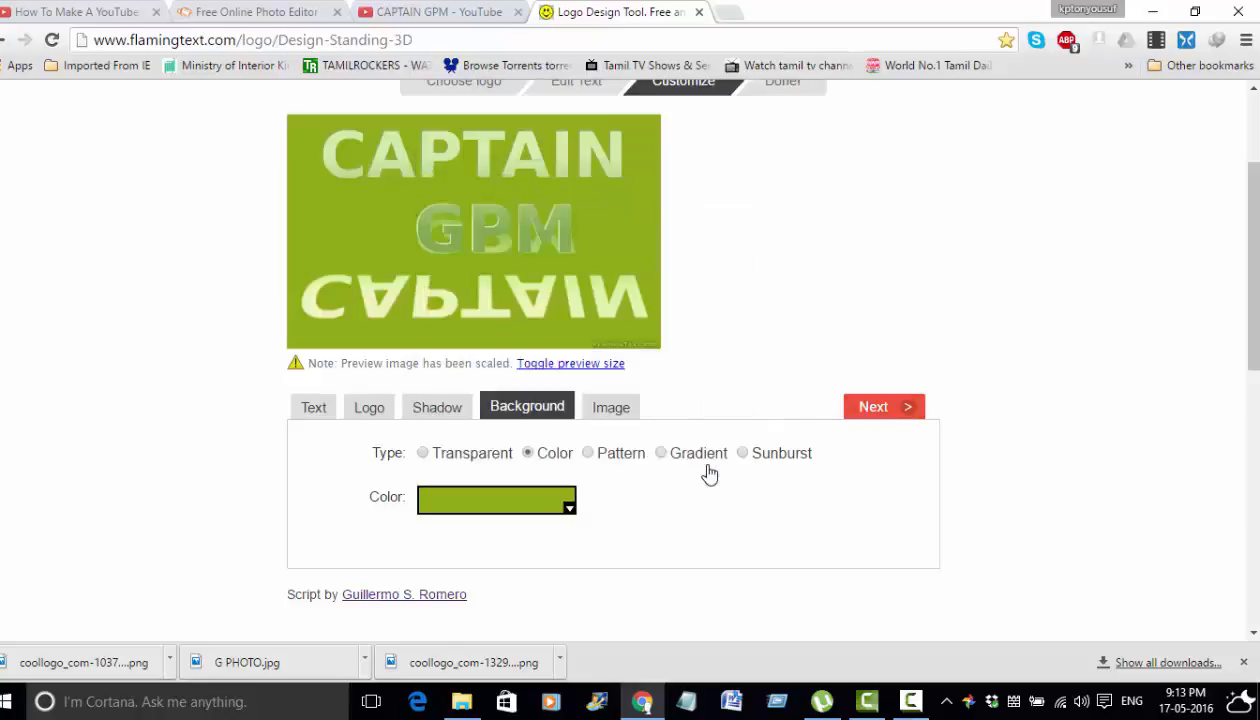
Change the logo's background color to the pale off-white #ebeedf
left_click(569, 507)
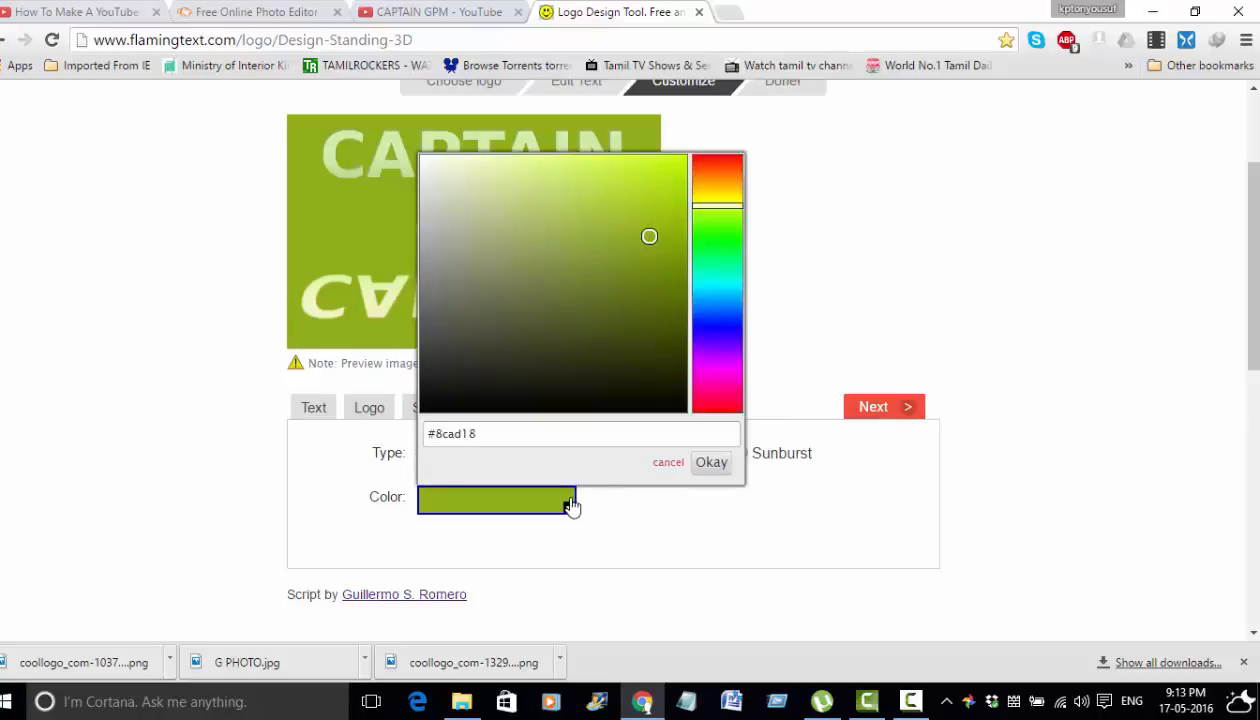
left_click(436, 171)
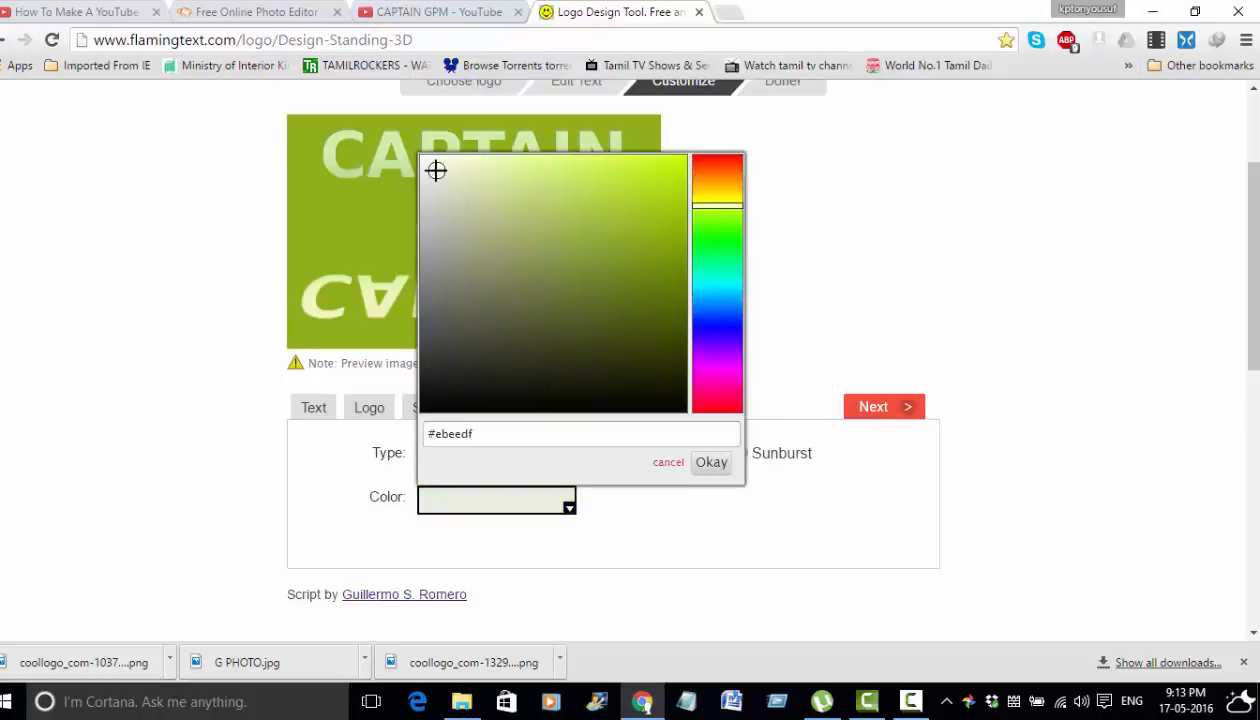
left_click(710, 462)
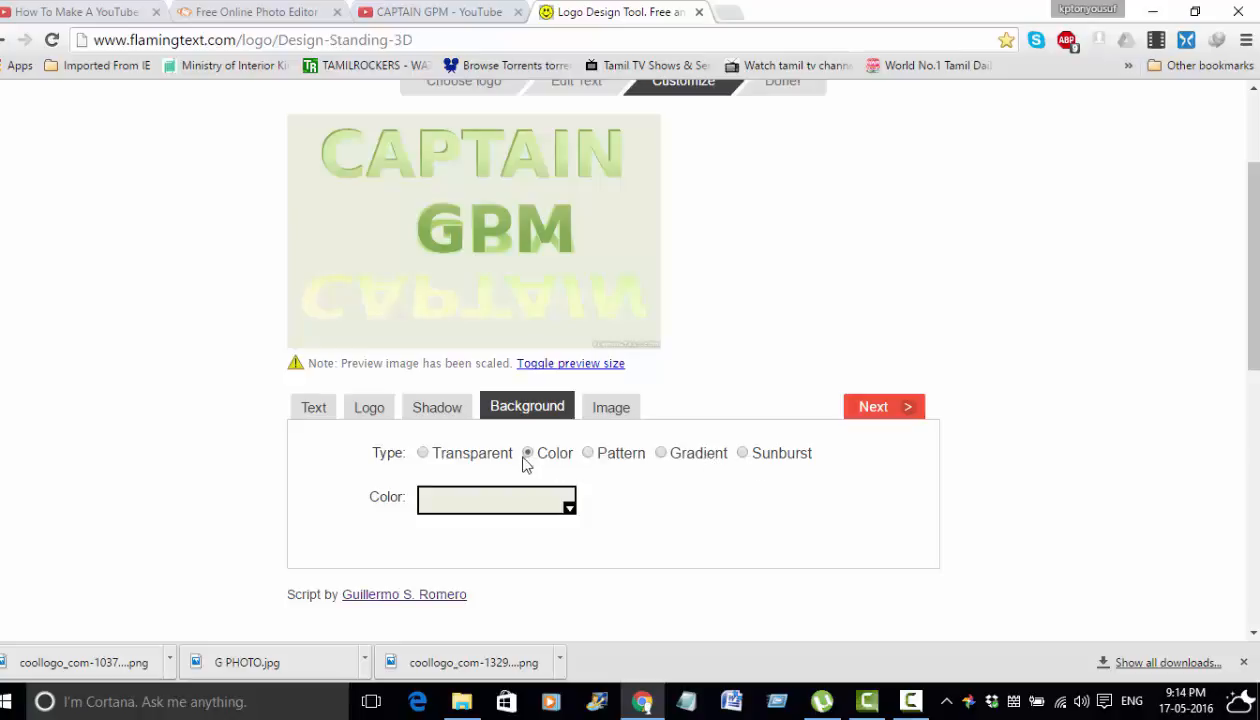
Set the logo image's file format to JPEG
left_click(604, 410)
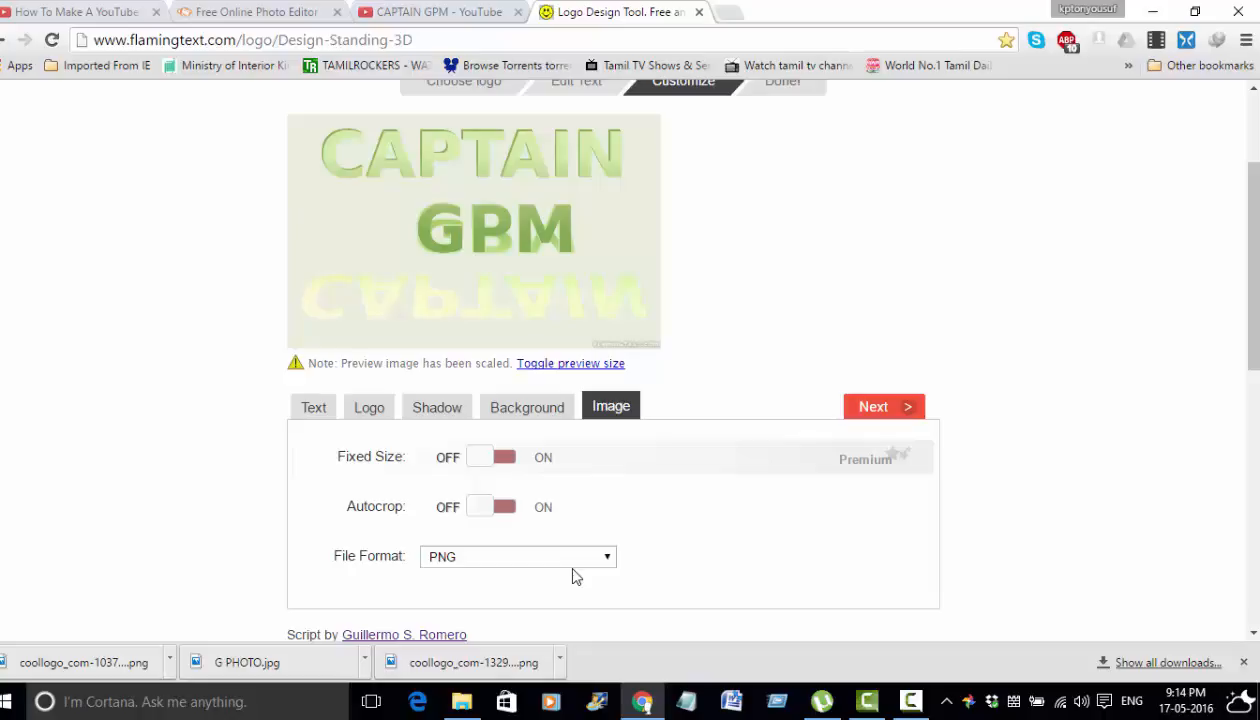
left_click(607, 560)
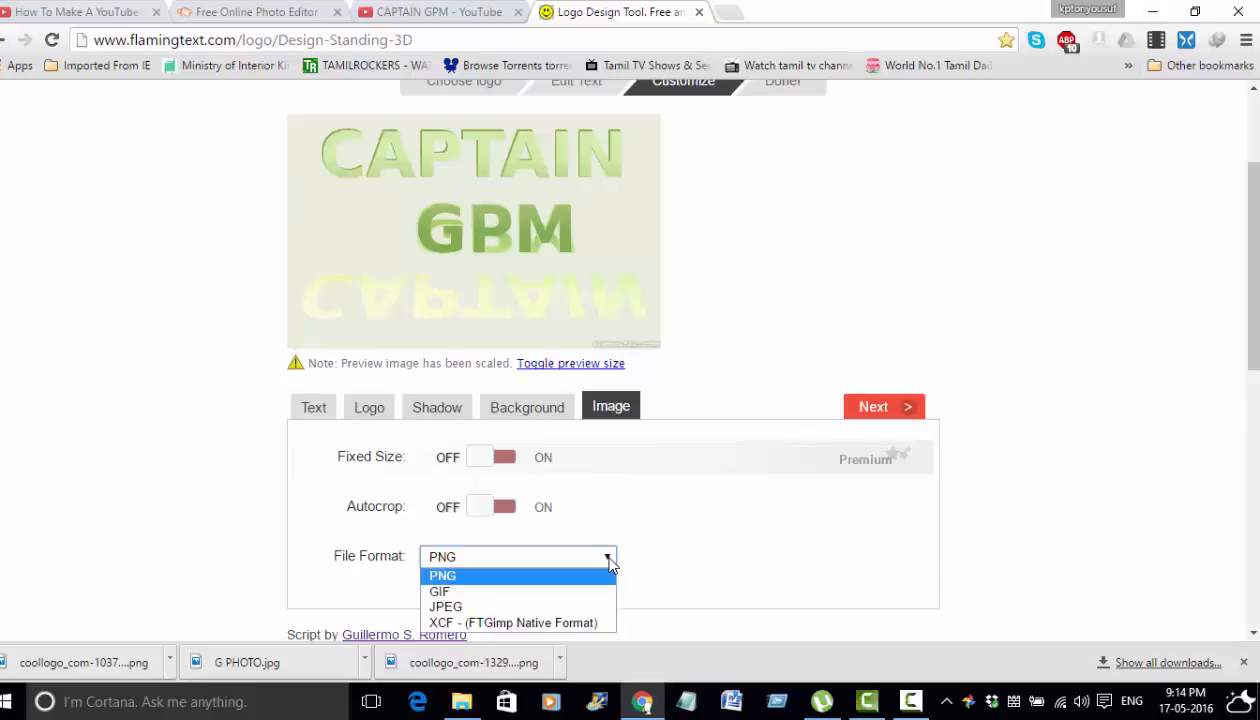
left_click(478, 606)
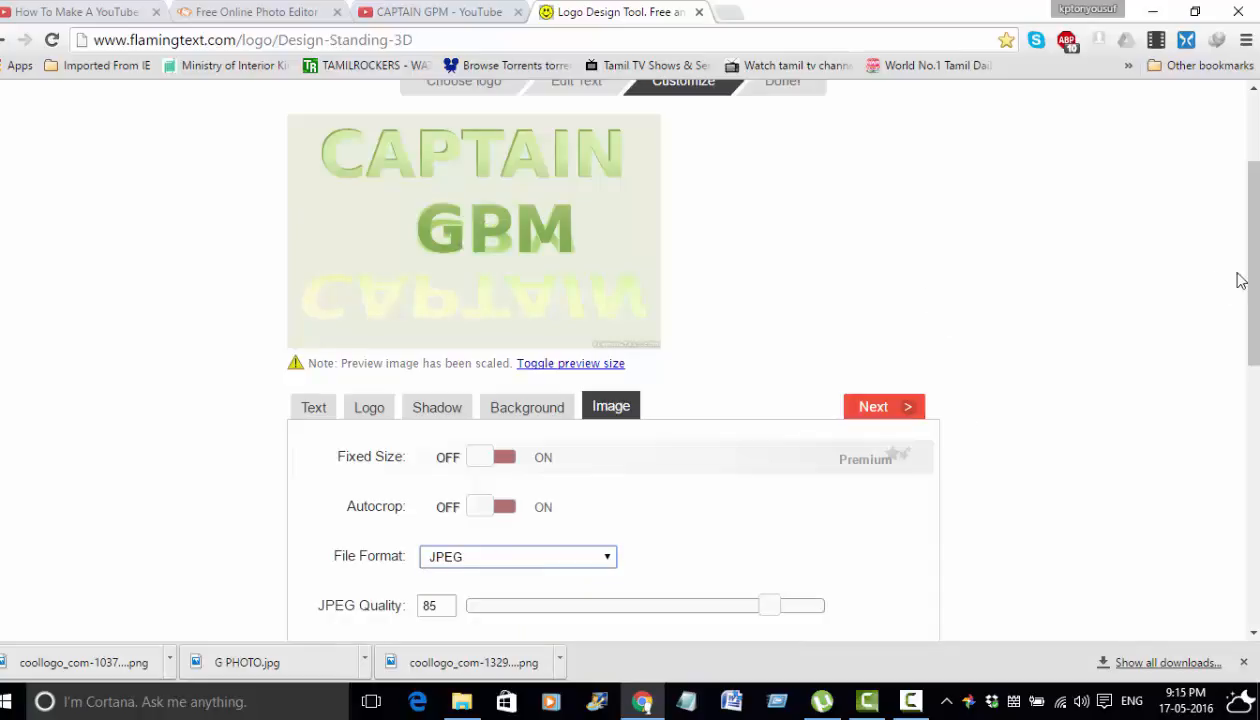
Generate the finished logo and download the free watermarked version
left_click_drag(1252, 281, 1246, 240)
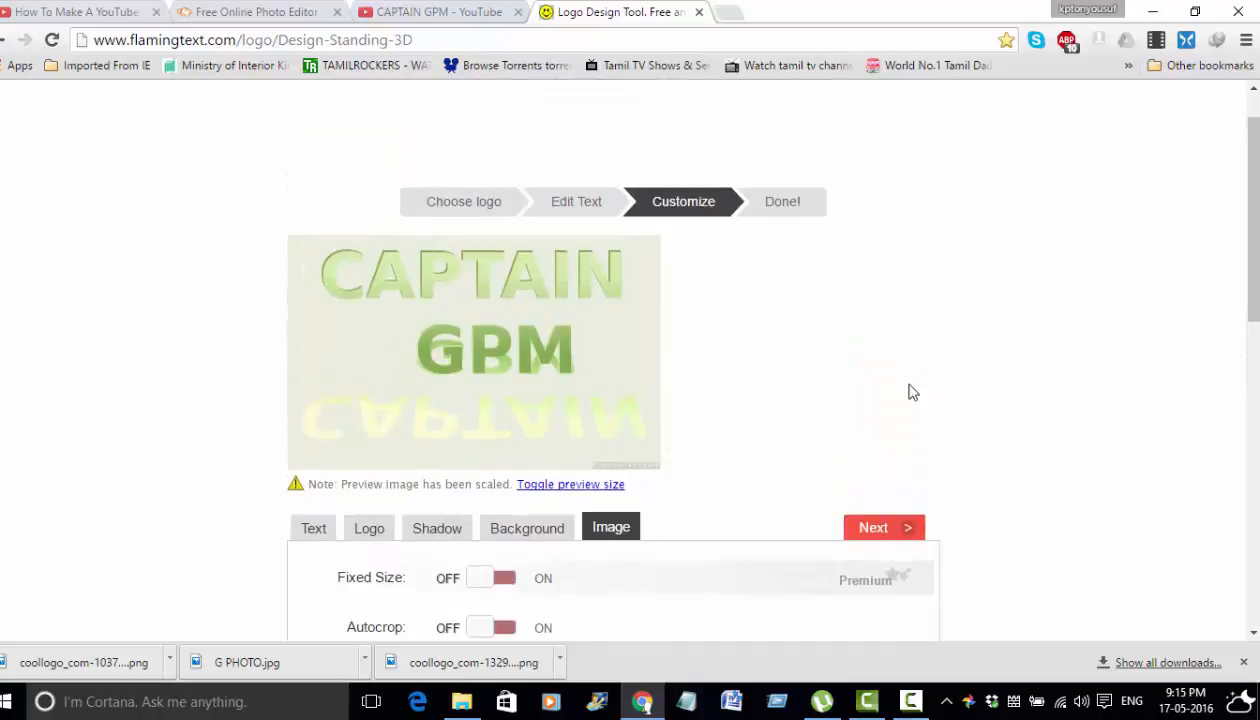
left_click(876, 532)
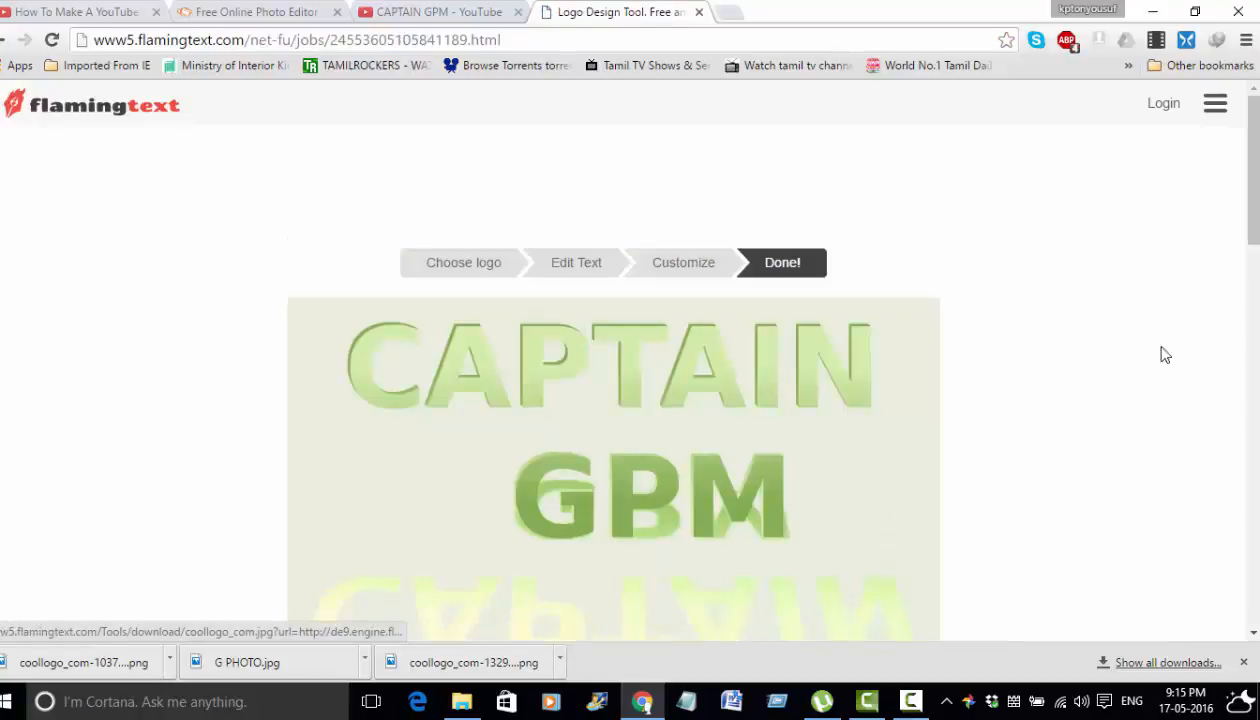
left_click_drag(1250, 238, 1256, 272)
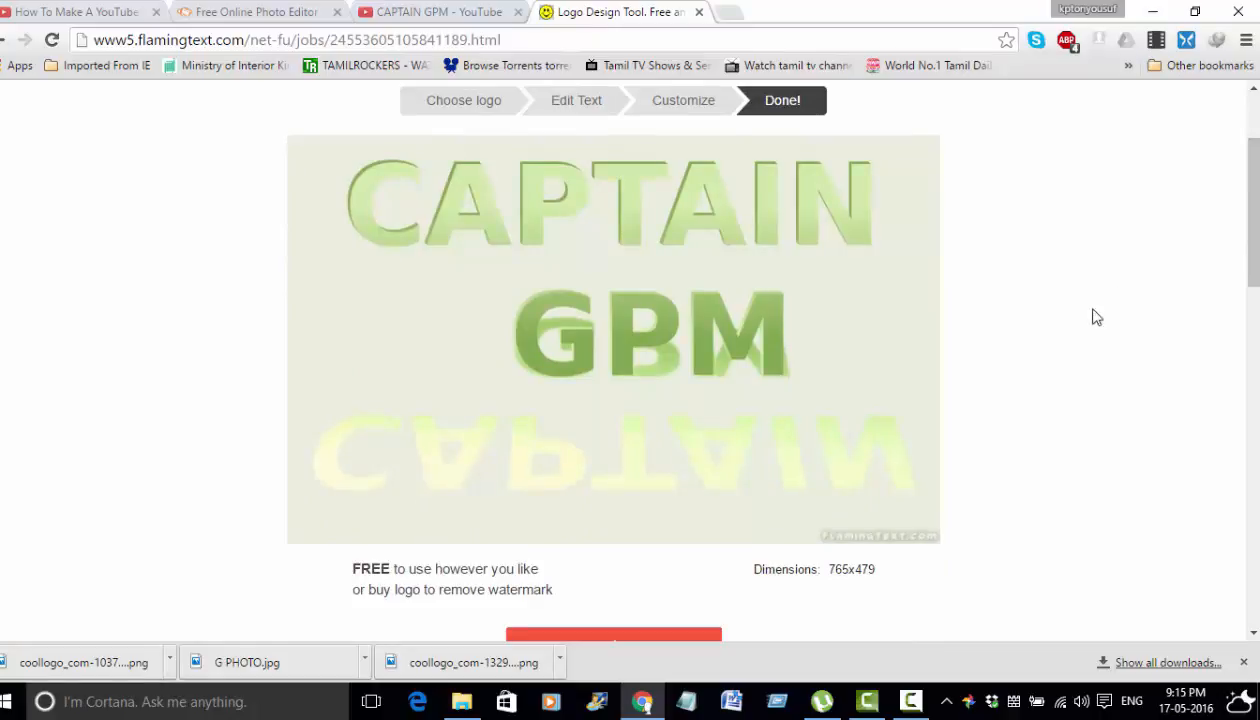
left_click_drag(1256, 246, 1256, 286)
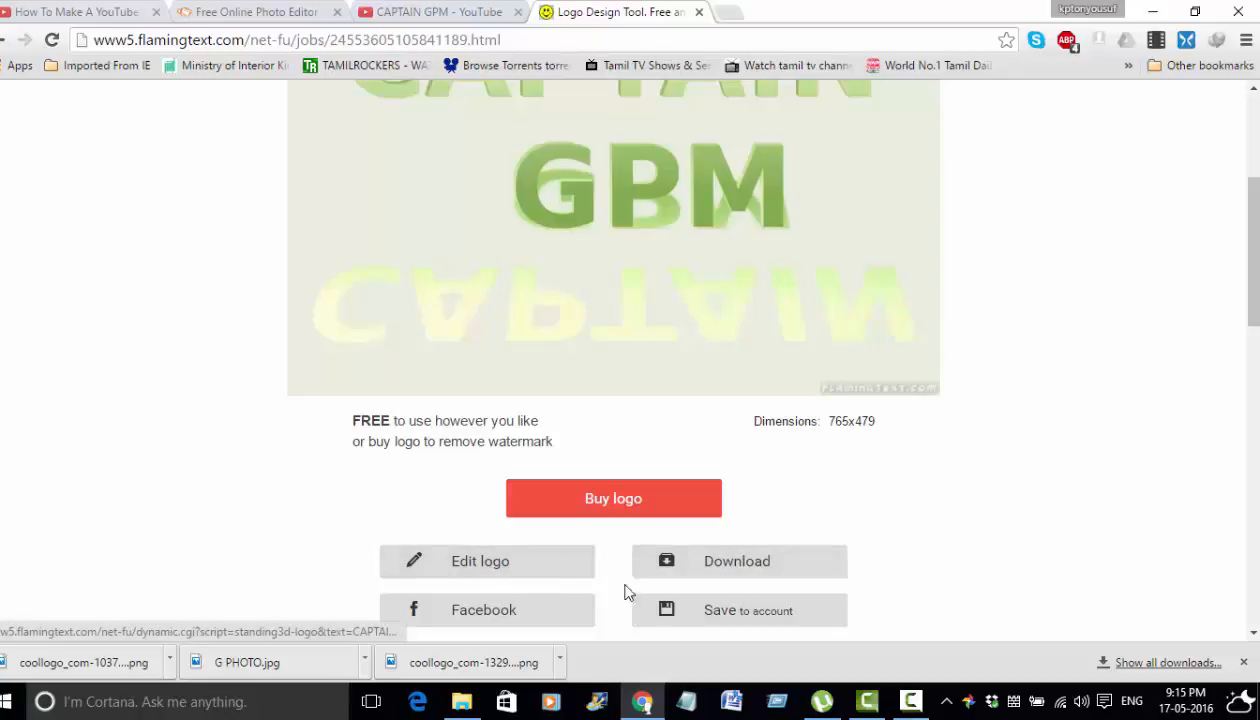
left_click(755, 566)
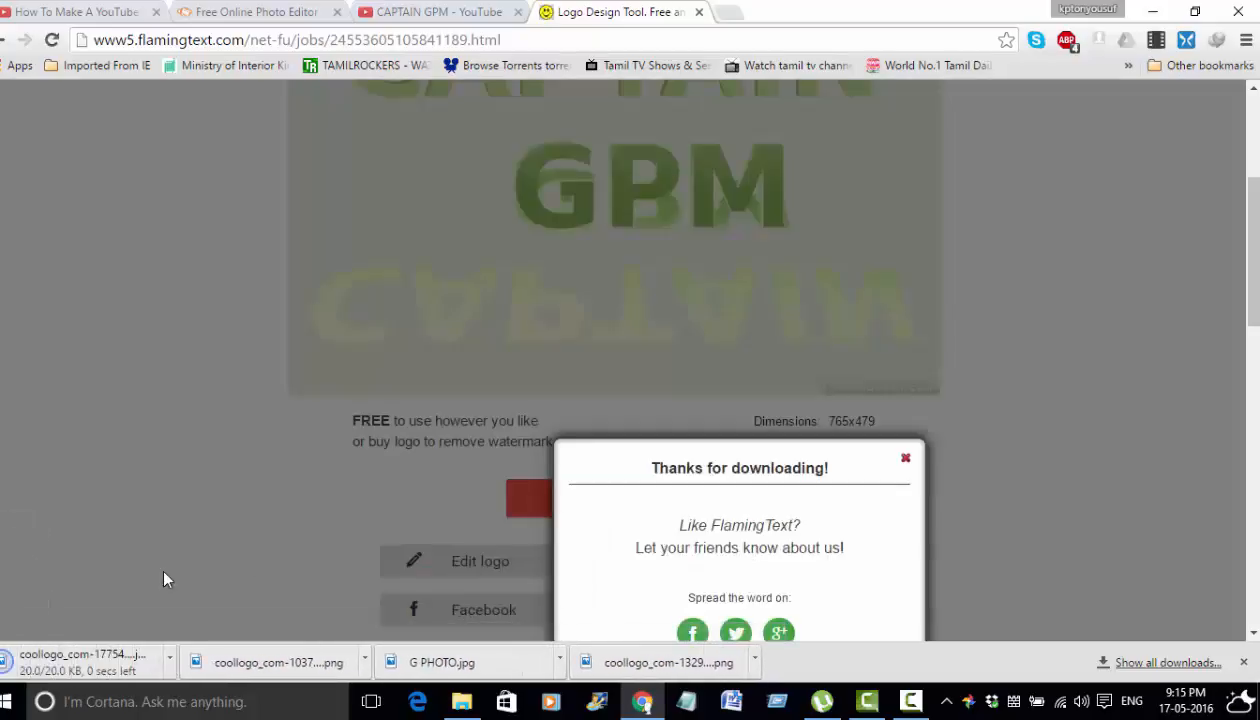
Locate the downloaded logo JPG in its folder and preview it and CAPTAIN GPM WATER.png in Photos
left_click(169, 662)
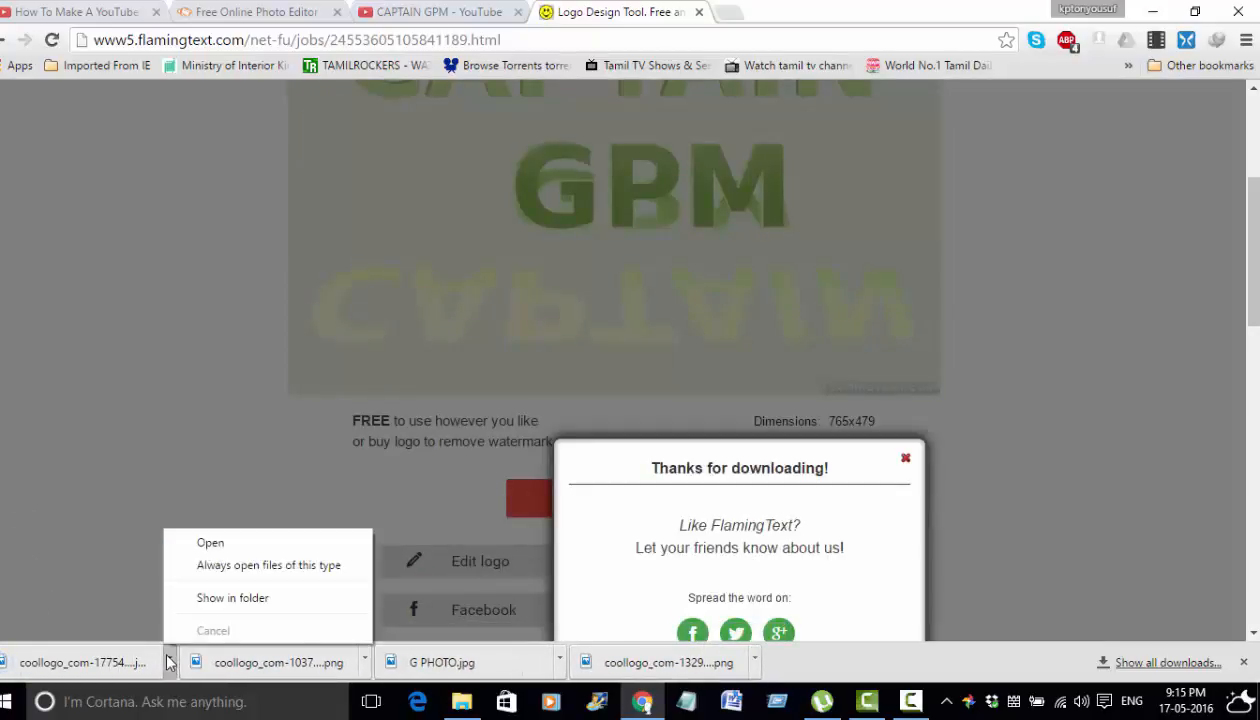
left_click(252, 599)
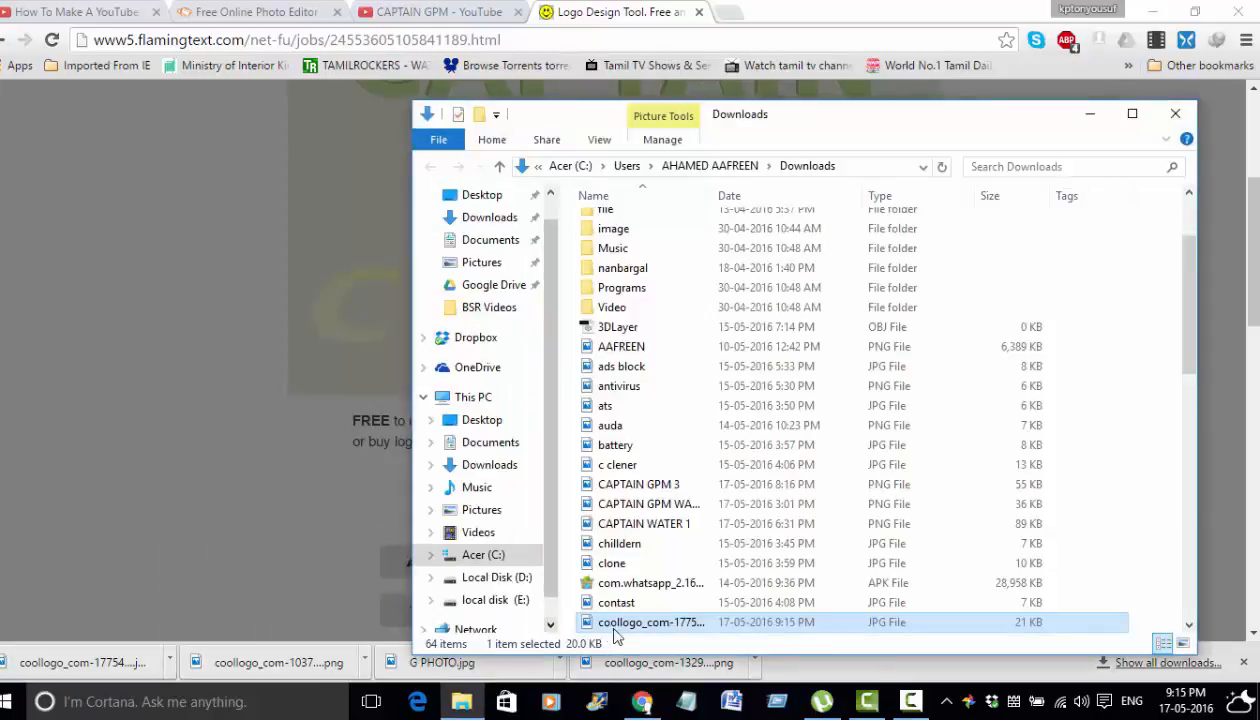
double_click(622, 624)
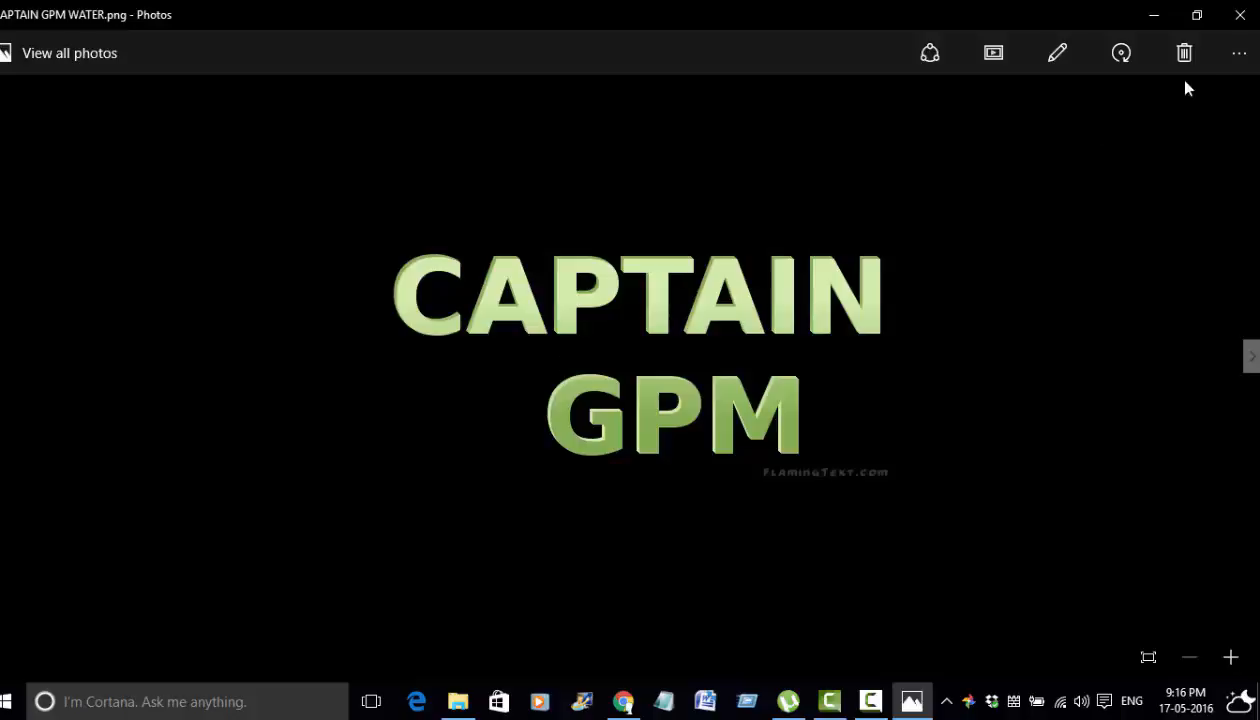
left_click(1240, 14)
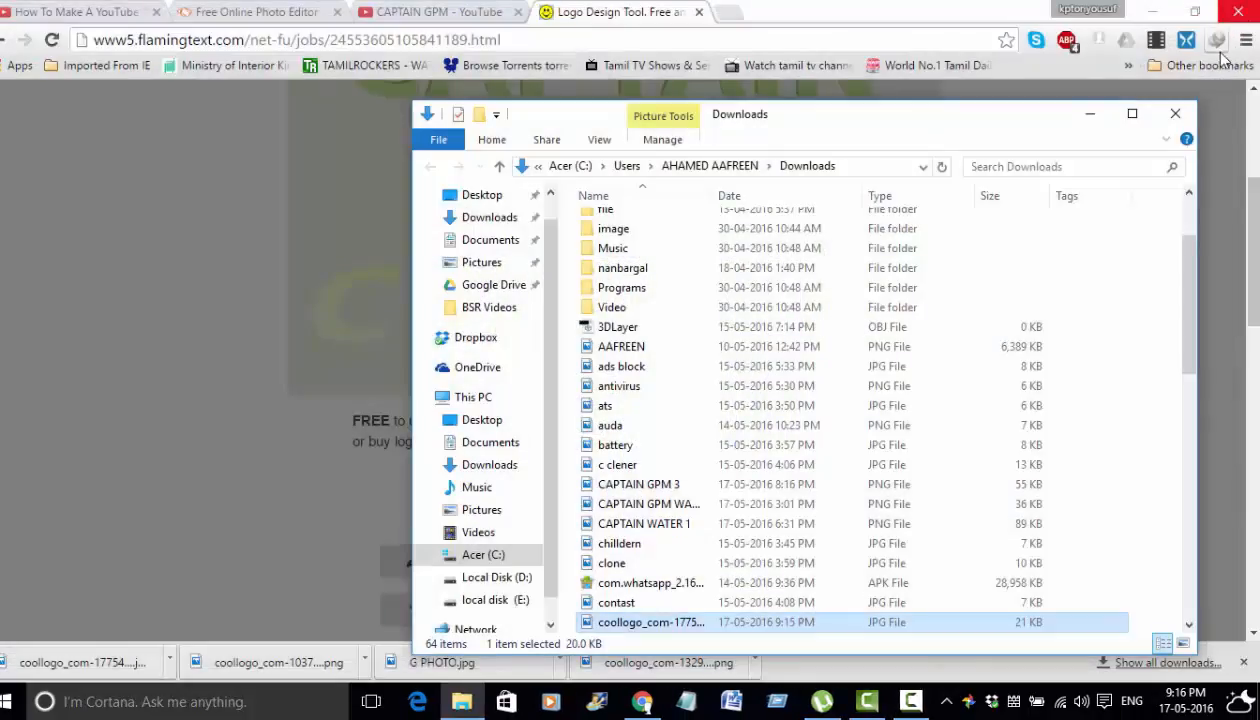
double_click(670, 621)
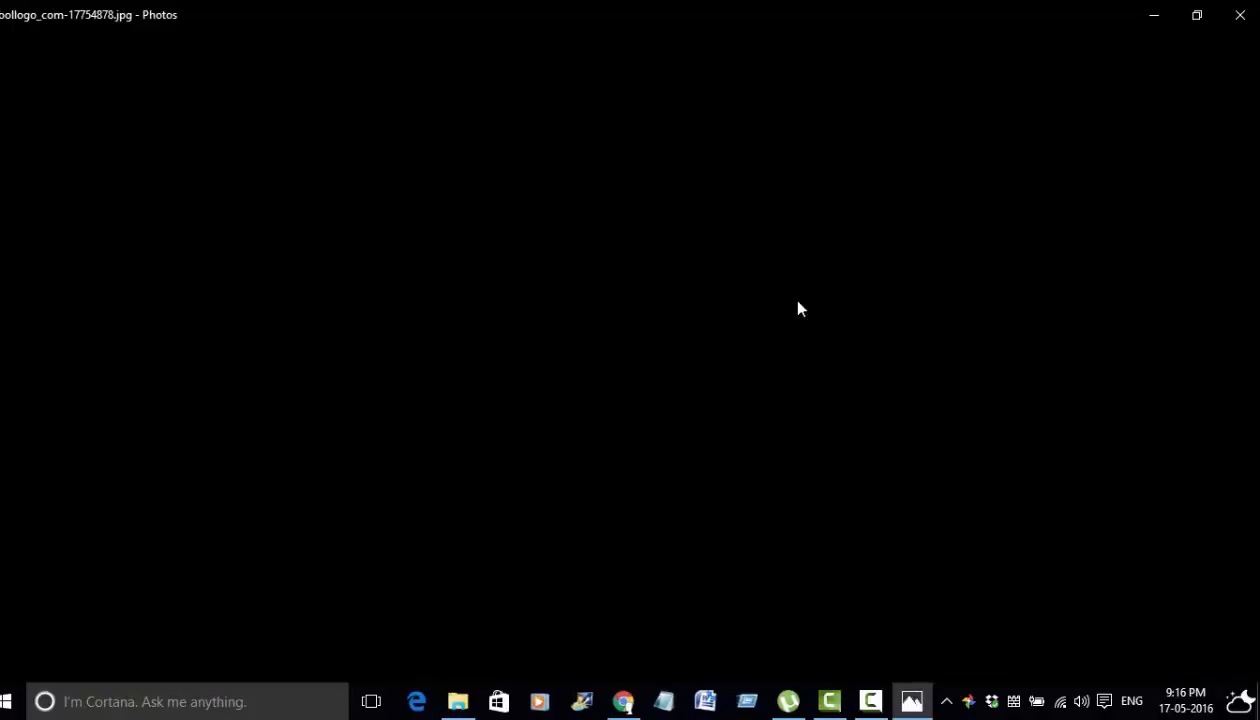
left_click(1240, 14)
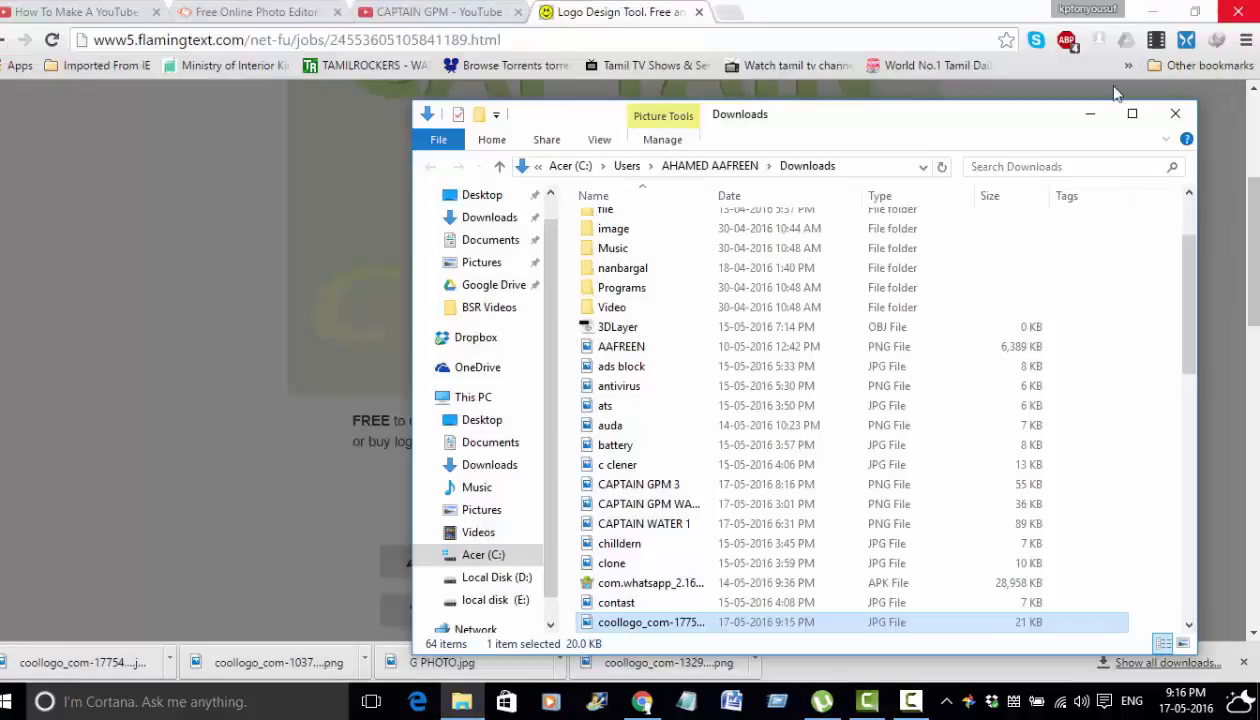
left_click(1172, 116)
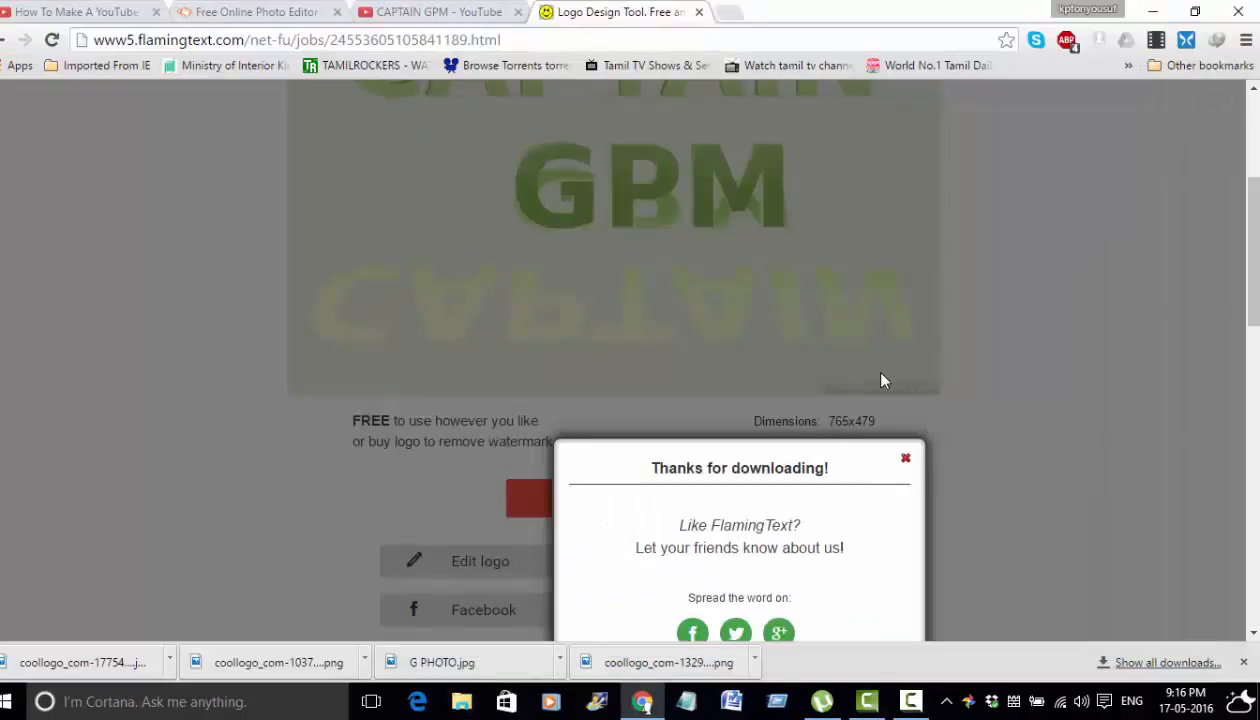
Dismiss the download thank-you message and review the finished logo page
left_click(907, 460)
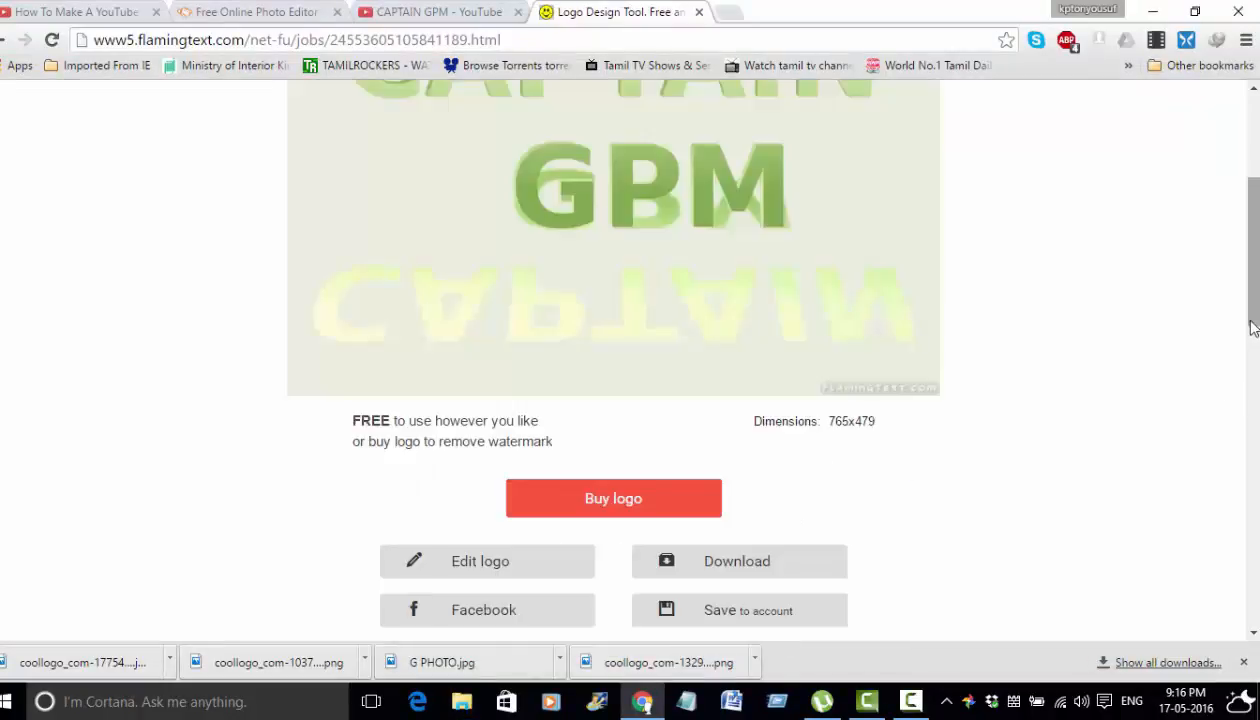
left_click_drag(1252, 321, 1252, 254)
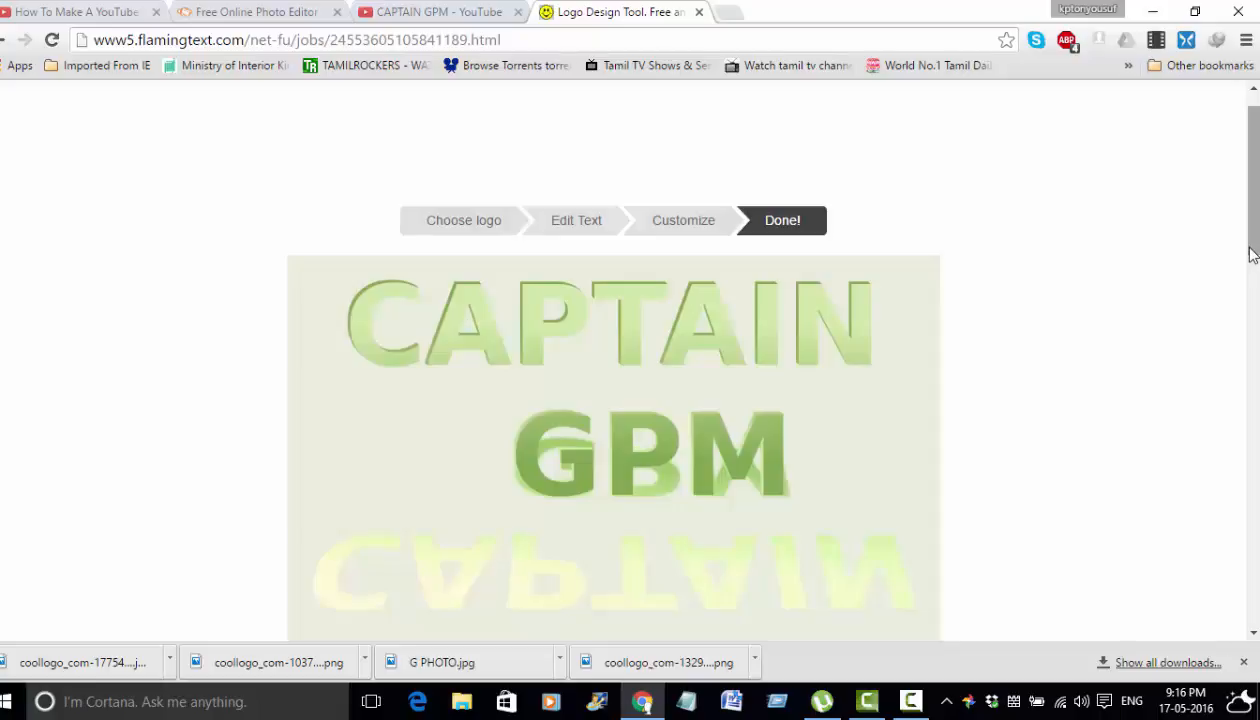
mouse_move(1250, 250)
left_mouse_down()
mouse_move(1253, 362)
mouse_move(1253, 240)
left_mouse_up()
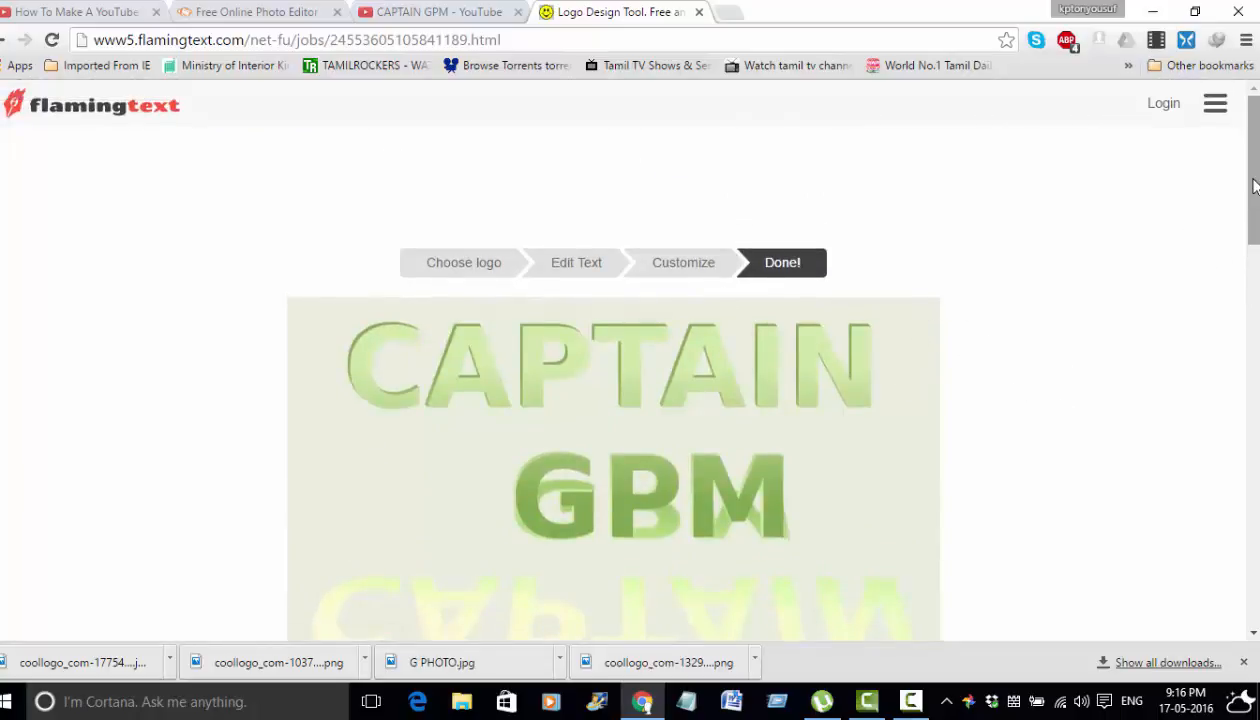
left_click_drag(1253, 185, 1225, 120)
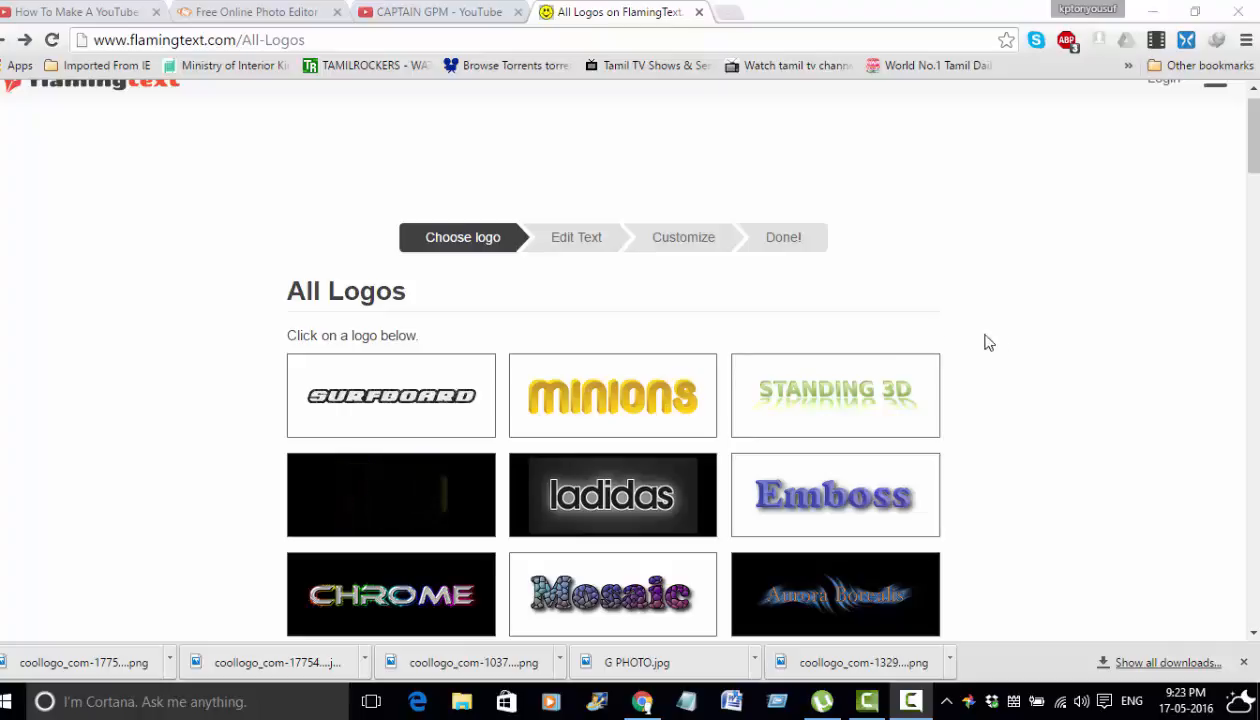
Start a new logo from the Standing 3D design and replace its text with CAPTAIN and an indented GPM on two lines
left_click(861, 394)
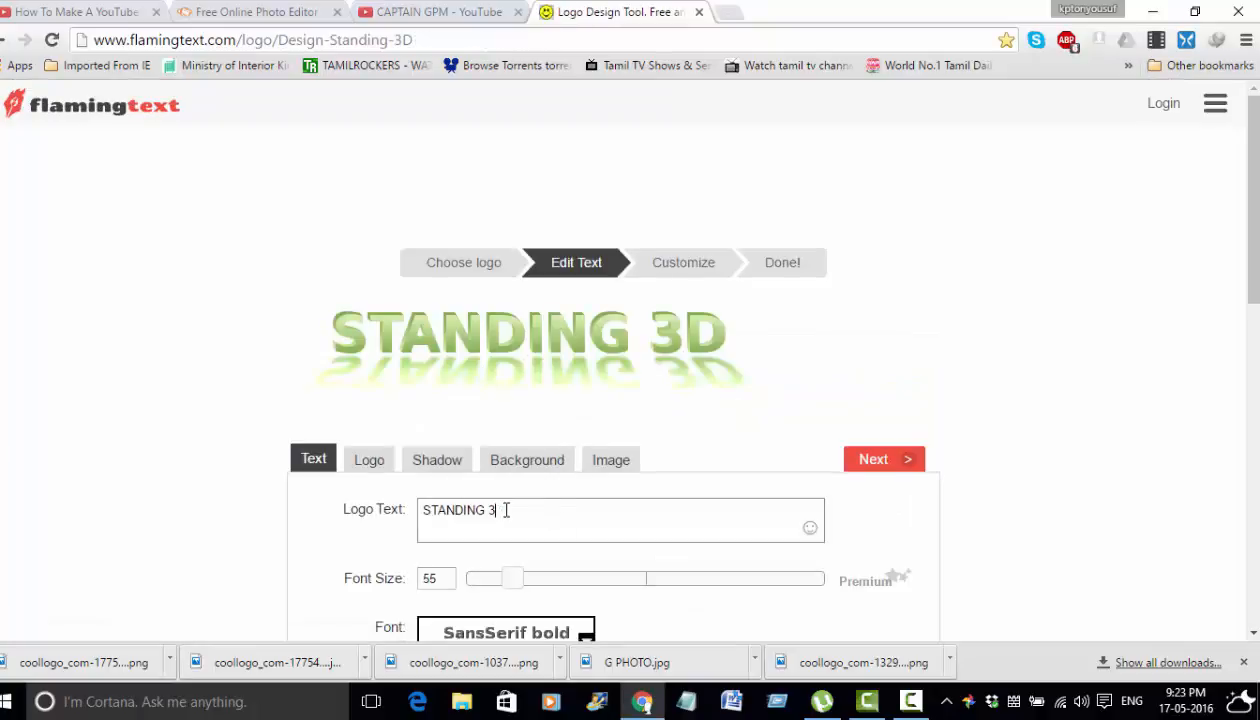
key("BackSpace")
key("BackSpace")
key("BackSpace")
key("BackSpace")
key("BackSpace")
key("BackSpace")
key("BackSpace")
key("BackSpace")
key("BackSpace")
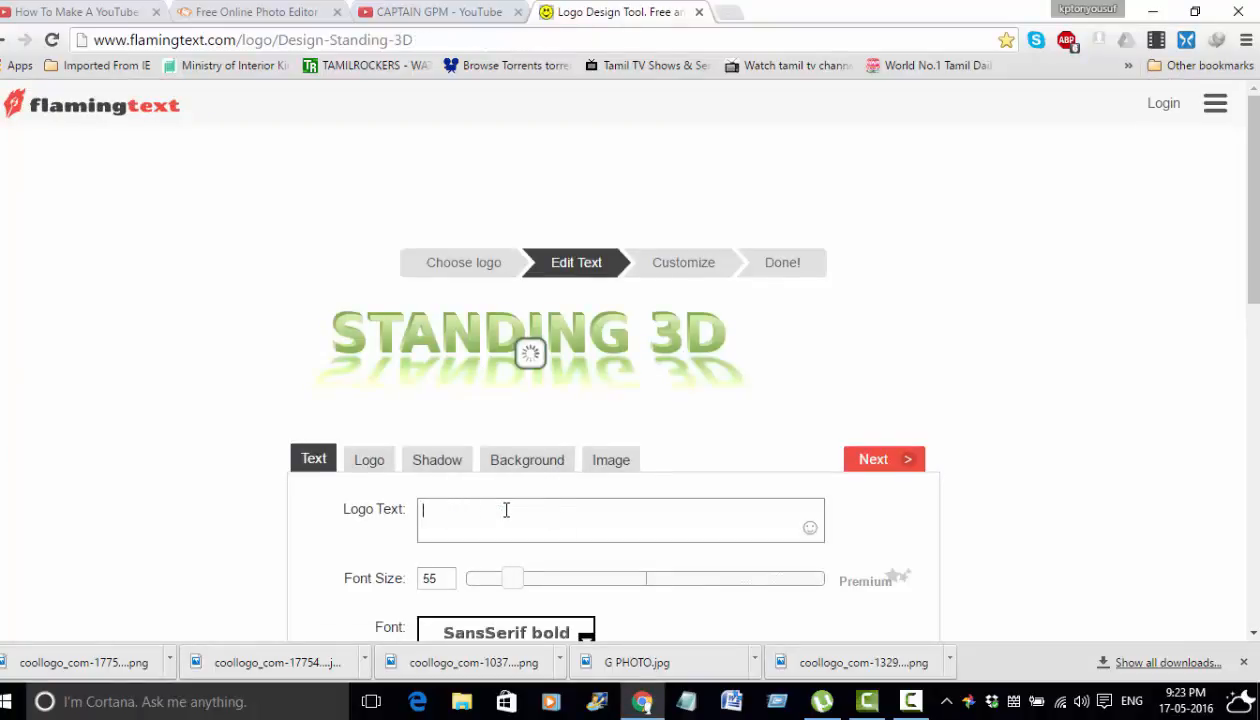
type("CAPTAIN")
key("Return")
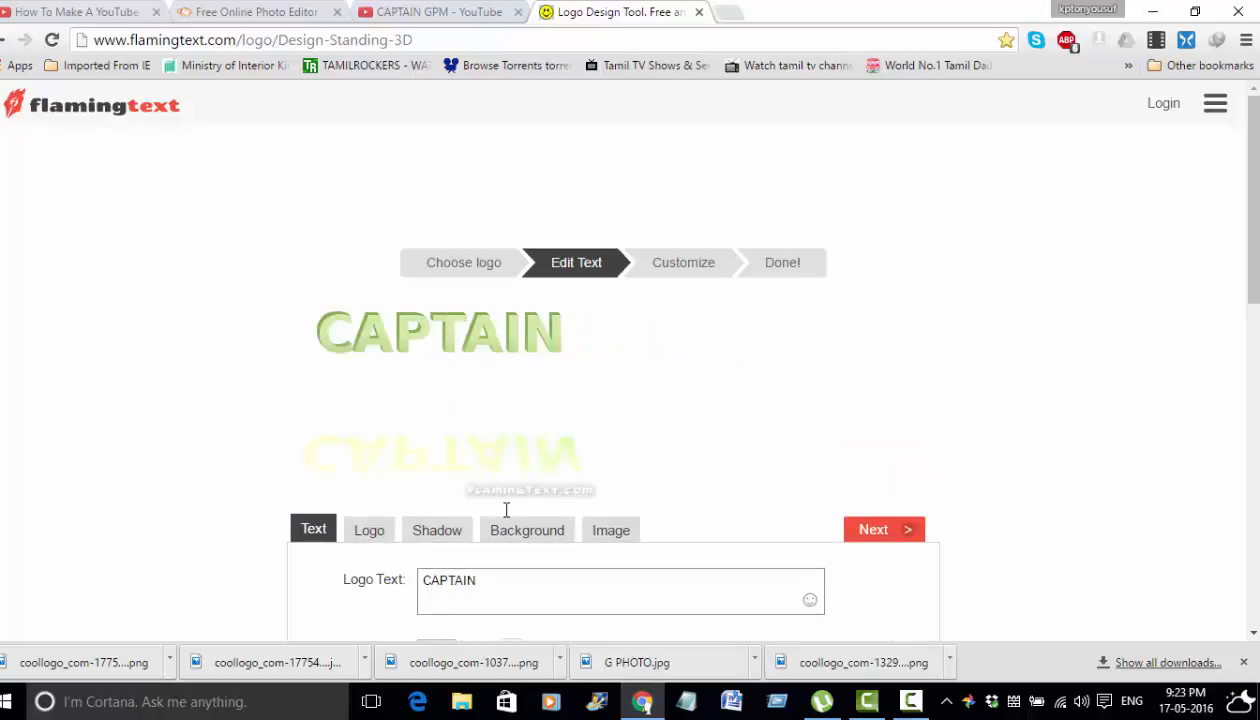
type("GPM")
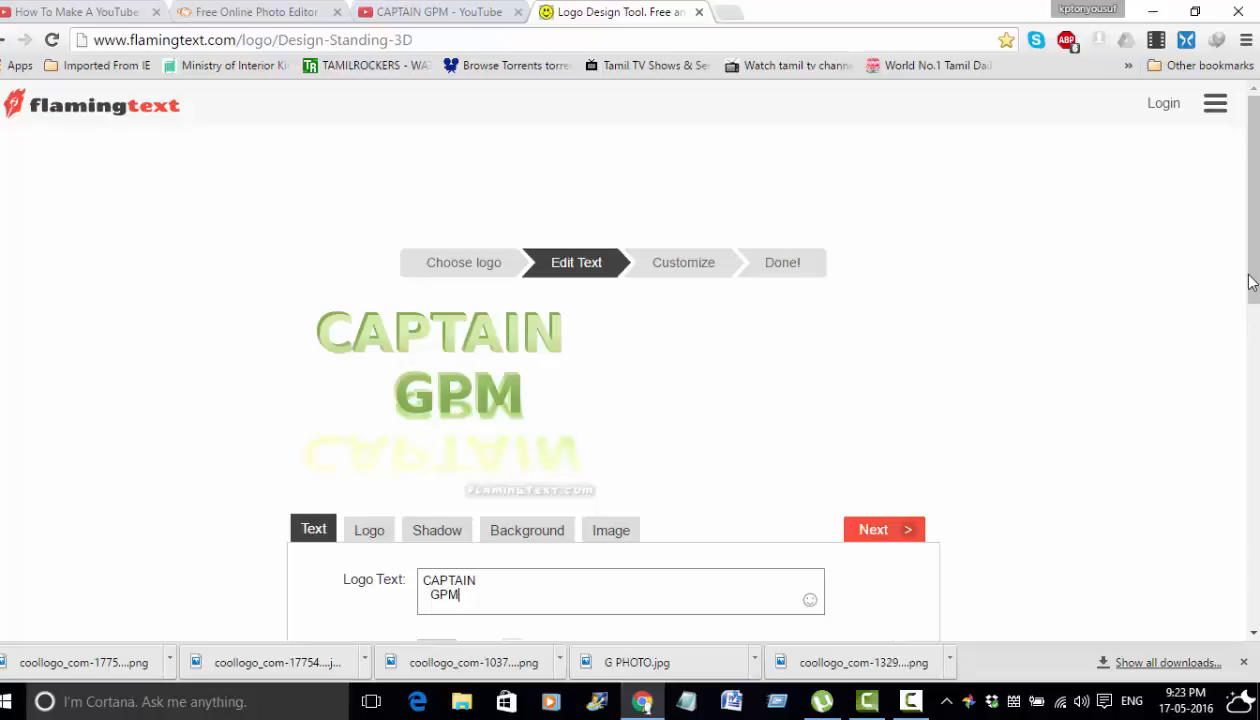
Increase the new logo text's font size to 131
scroll(1255, 310, "down", 1)
scroll(1255, 310, "down", 2)
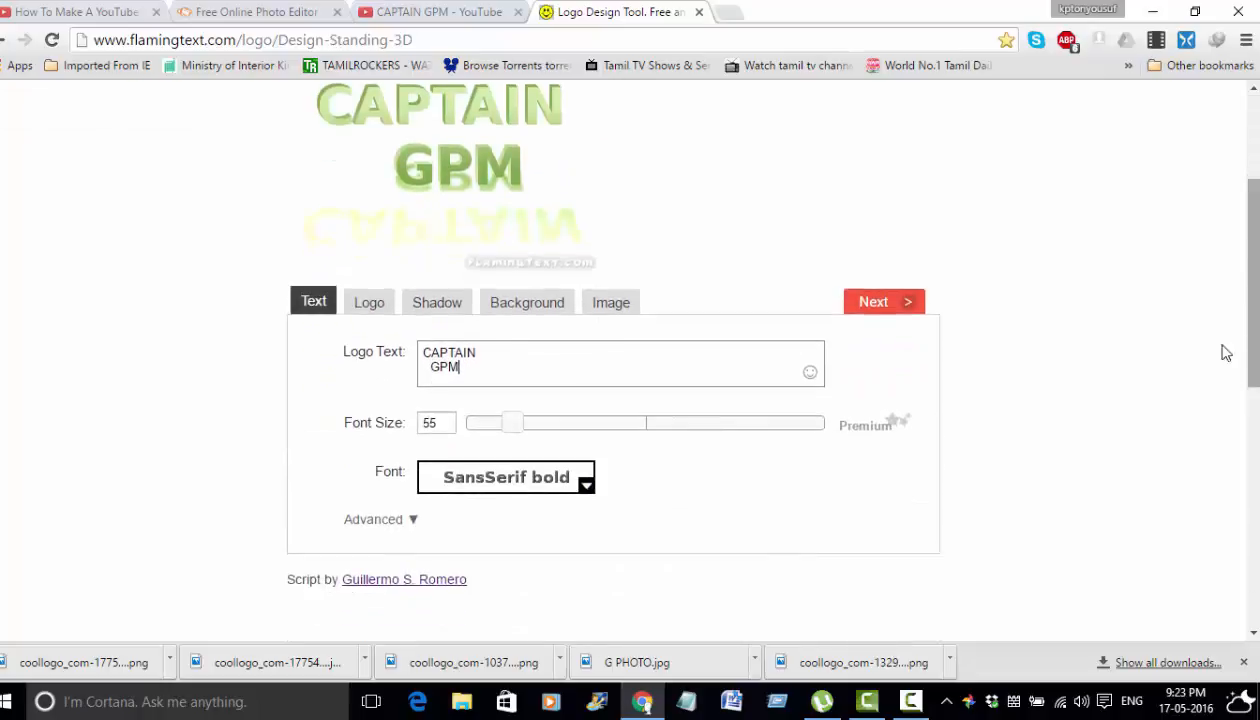
left_click(563, 427)
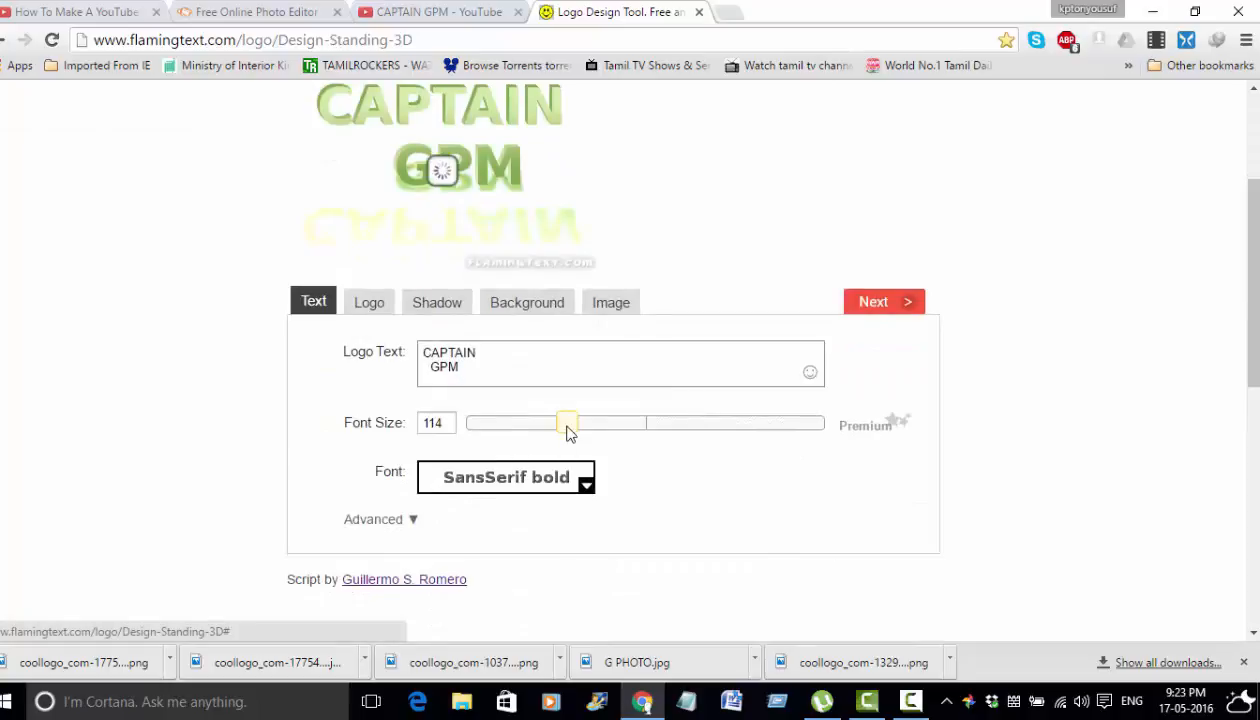
left_click(590, 428)
left_click_drag(585, 425, 579, 428)
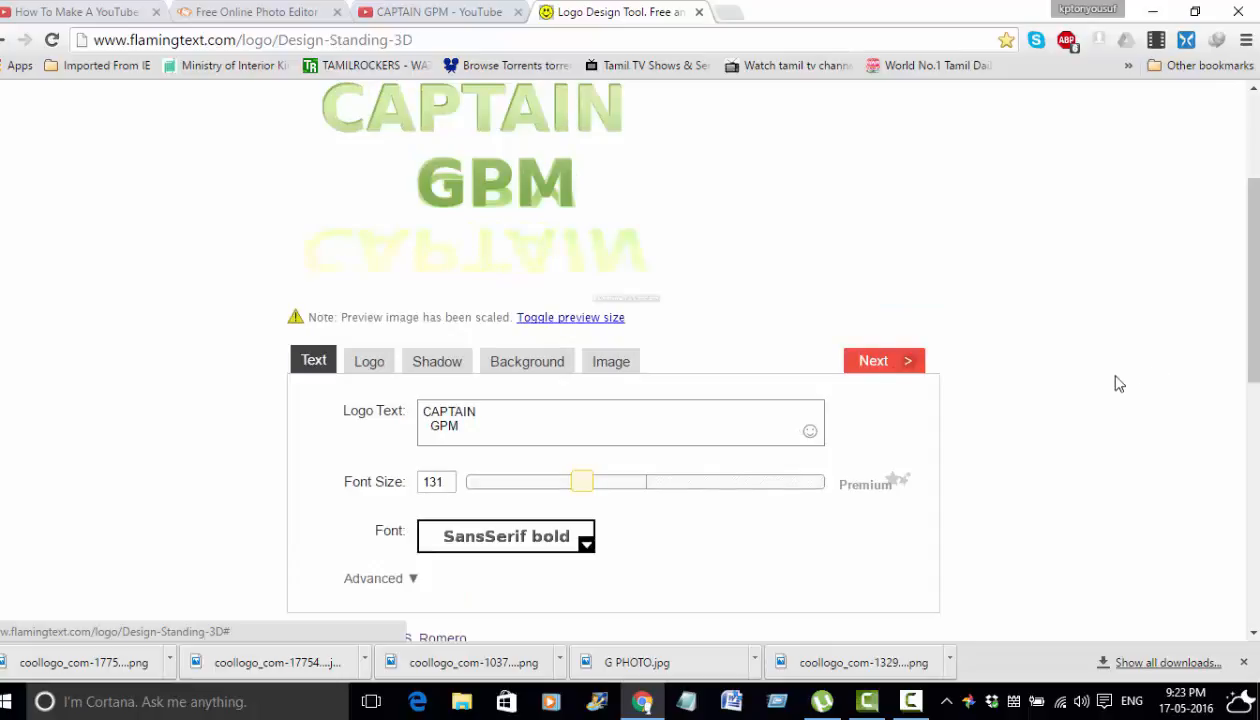
Review the logo color settings and turn off the shadow of the CAPTAIN GPM logo
left_click(360, 367)
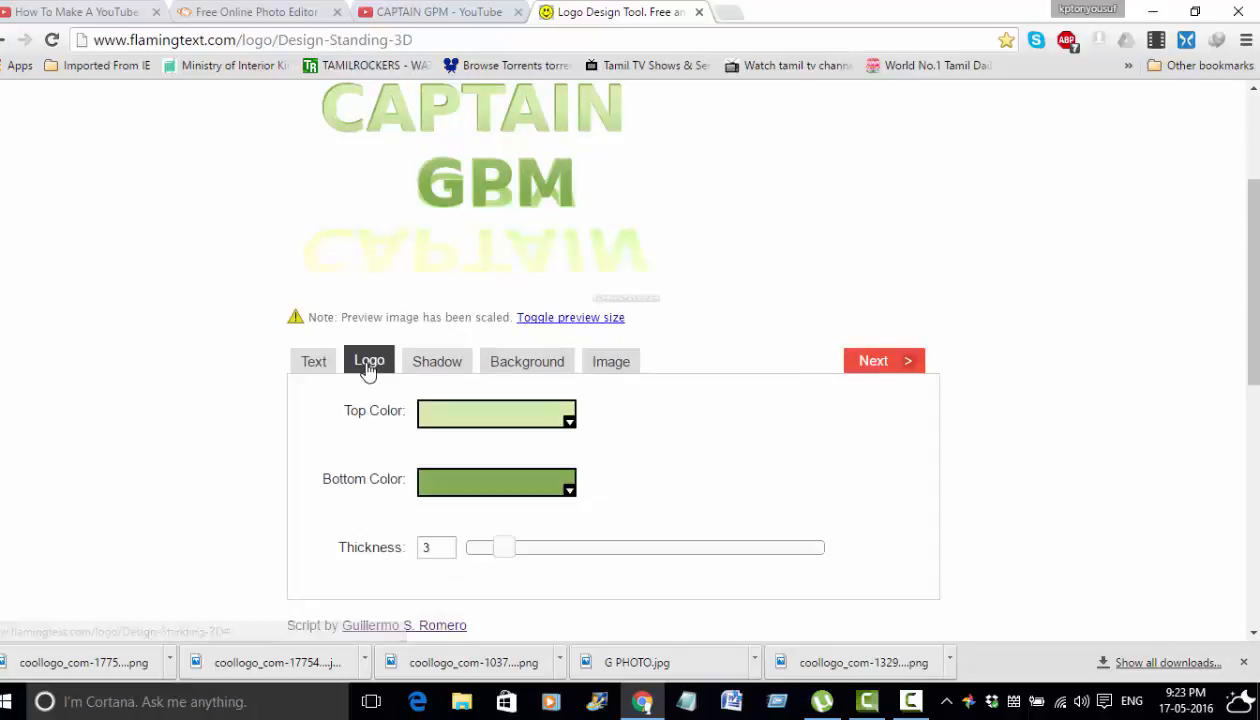
left_click(436, 366)
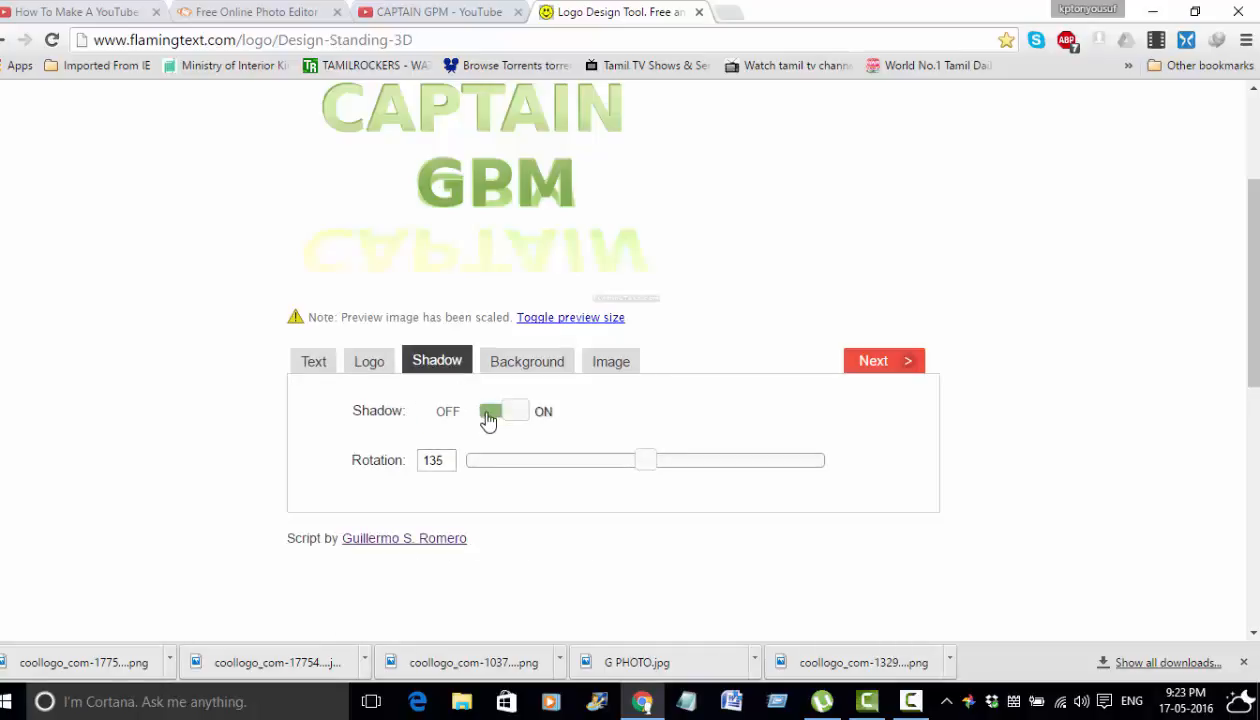
left_click(489, 414)
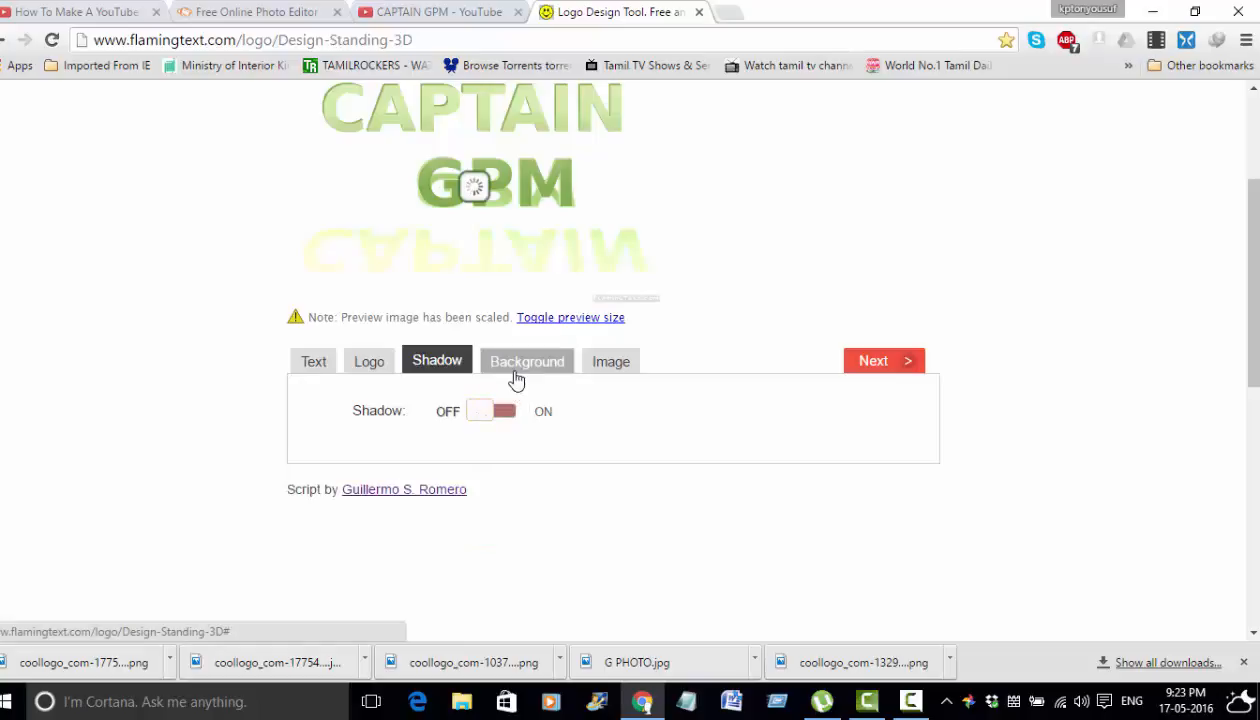
Set the logo's background type to Transparent and check the preview
left_click(515, 374)
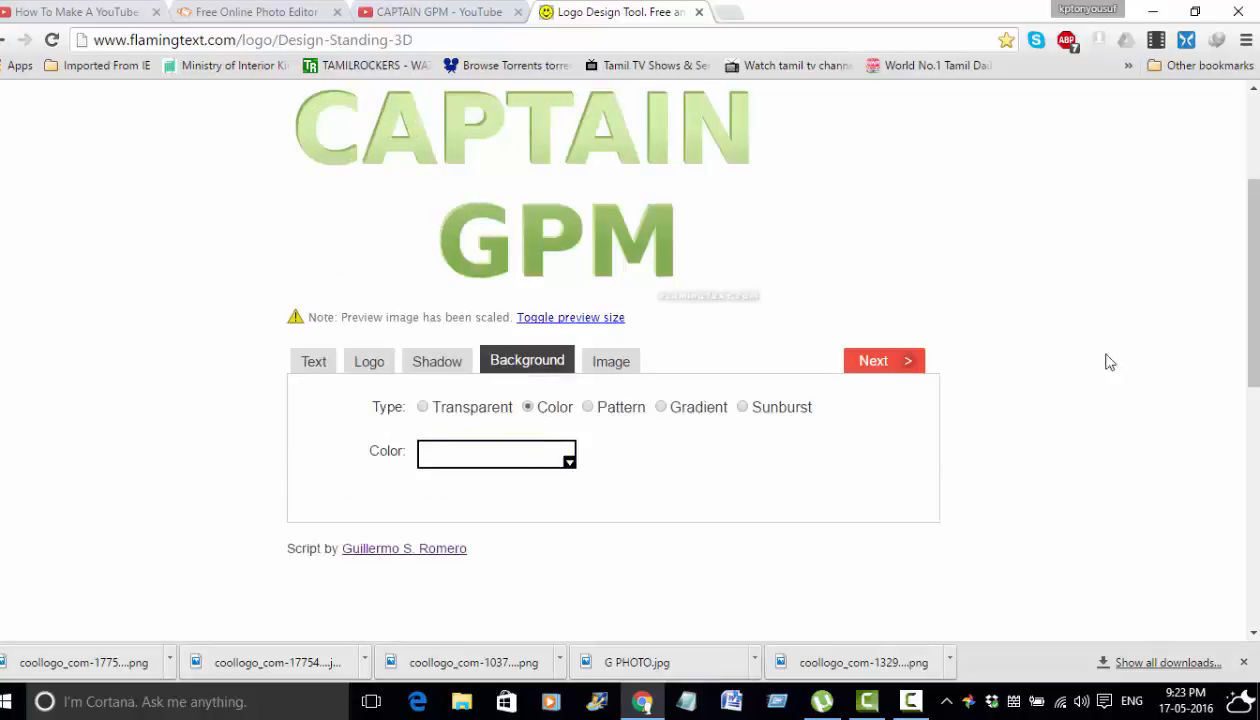
left_click_drag(1254, 342, 1254, 312)
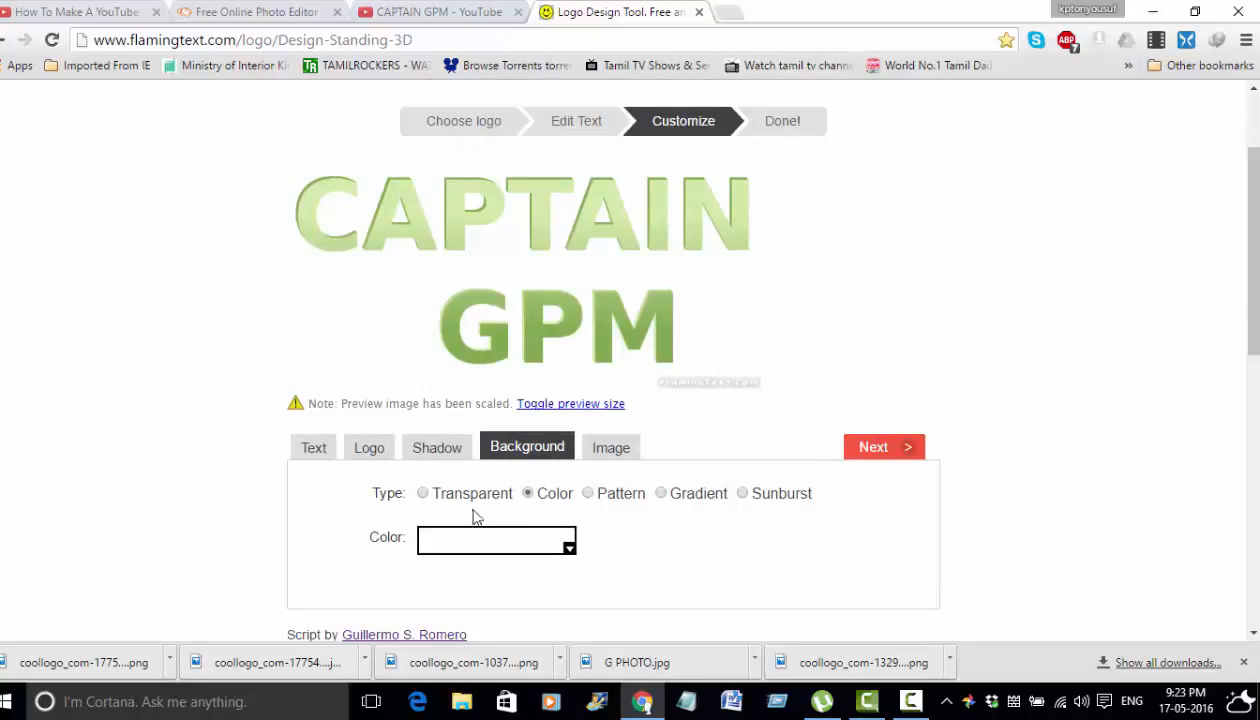
left_click(423, 496)
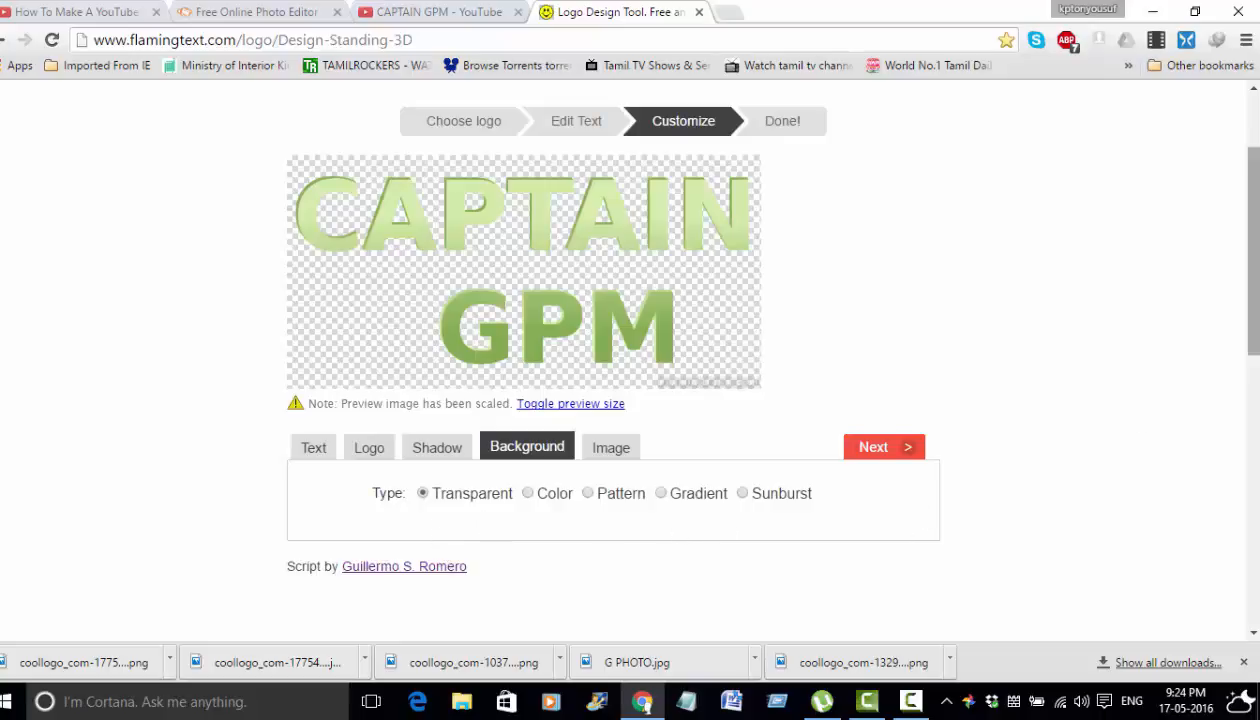
mouse_move(1236, 290)
left_mouse_down()
mouse_move(1256, 370)
mouse_move(1256, 285)
left_mouse_up()
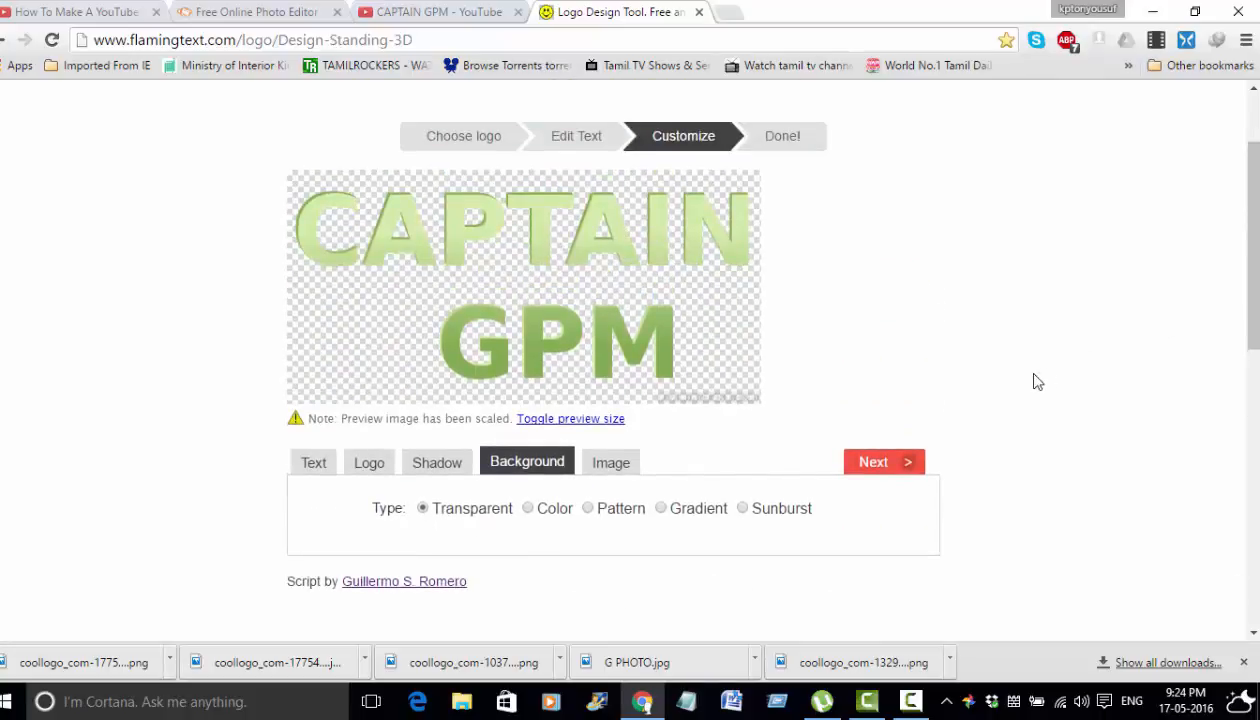
Finish customizing the logo and download it from the finished logo page
left_click(874, 464)
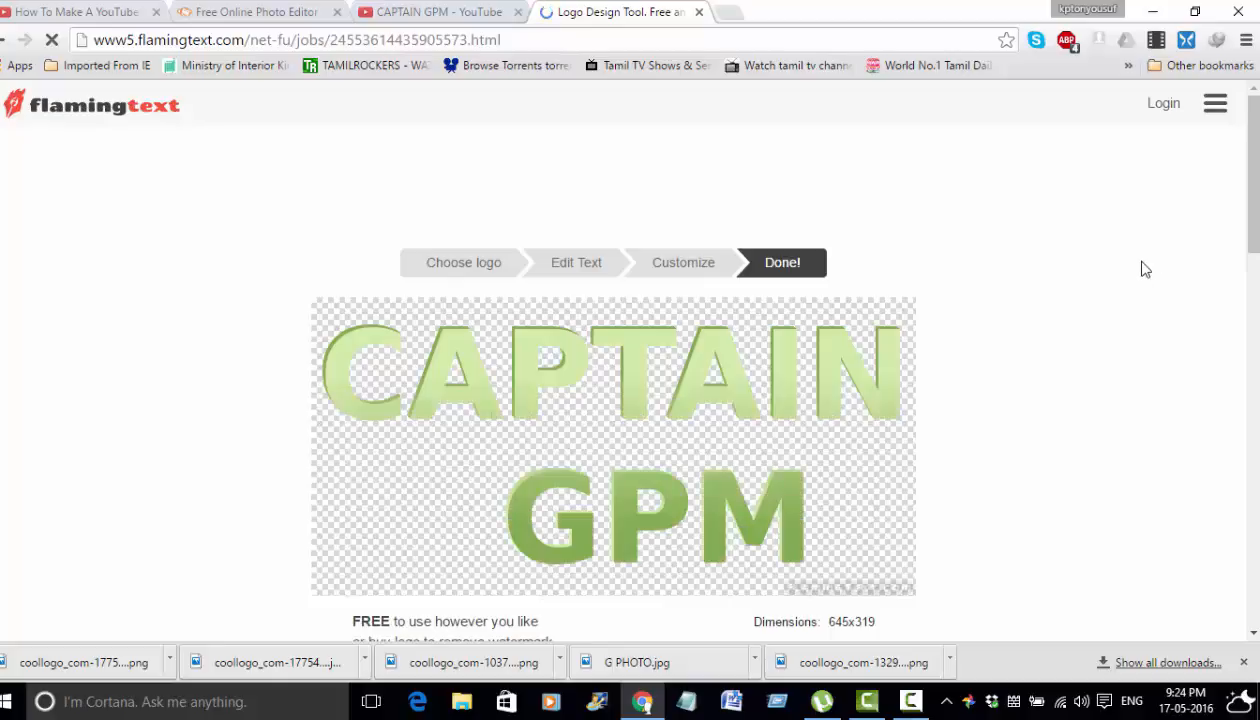
left_click_drag(1252, 203, 1255, 269)
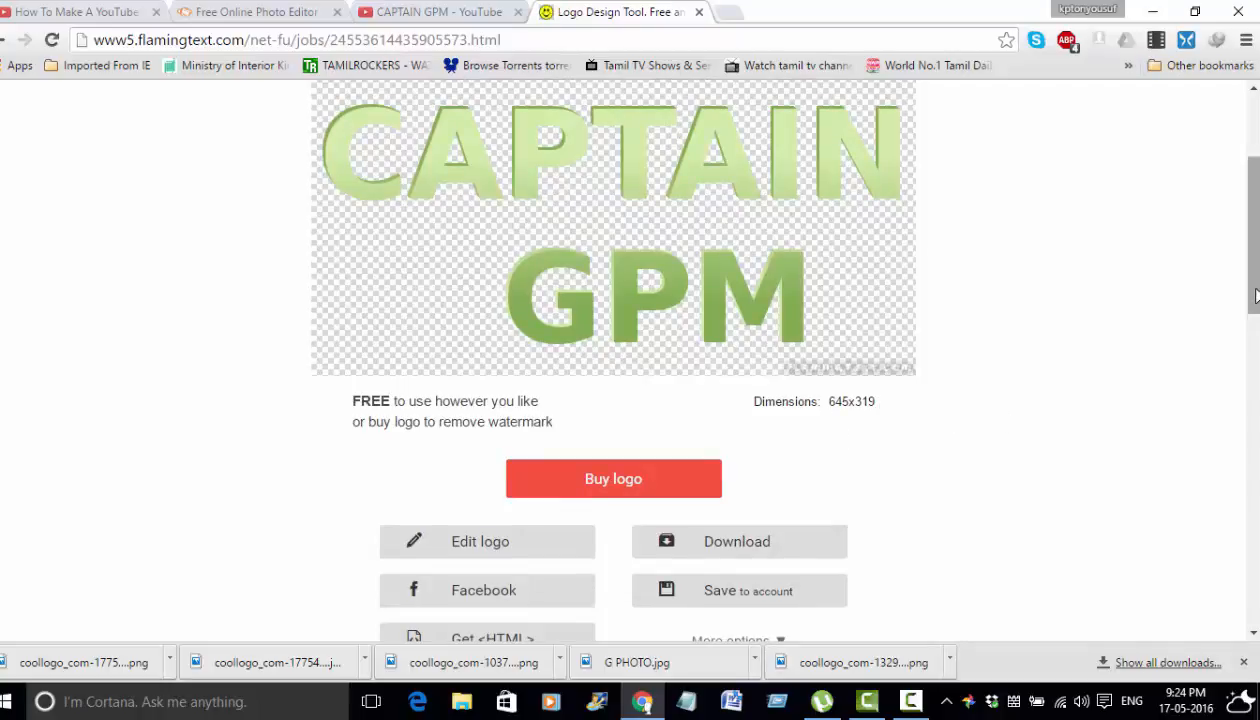
left_click_drag(1257, 296, 1255, 326)
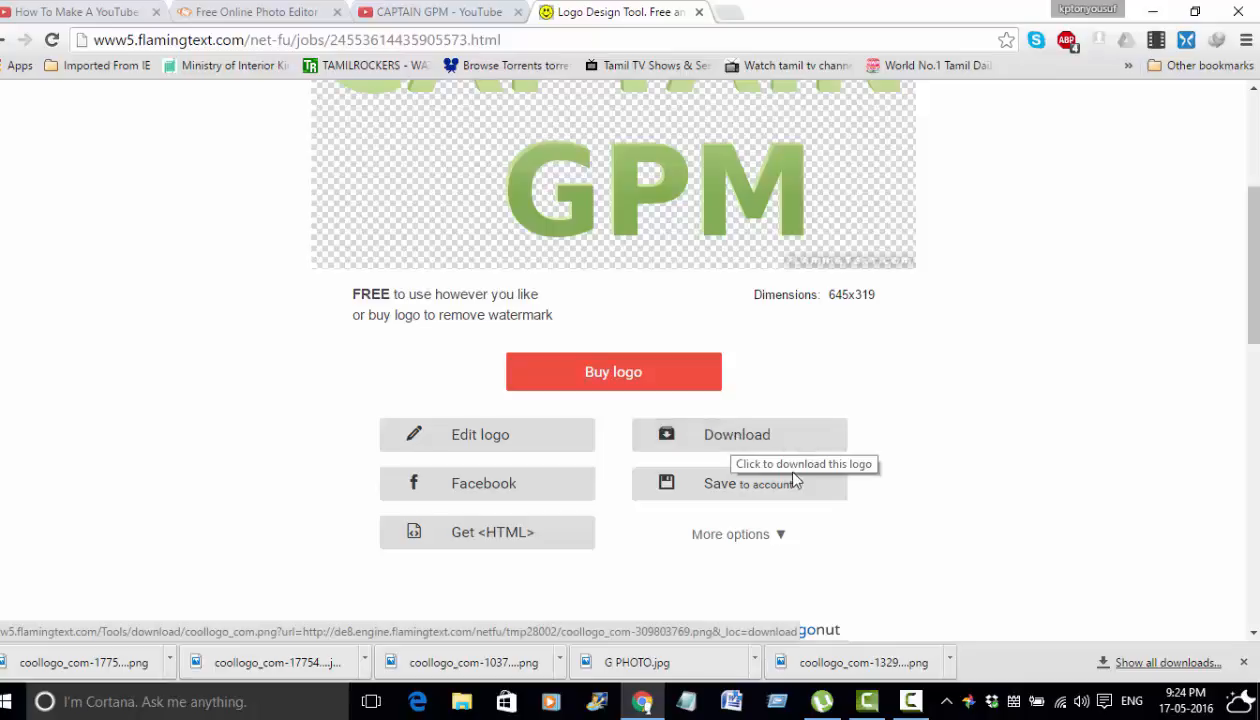
left_click(744, 448)
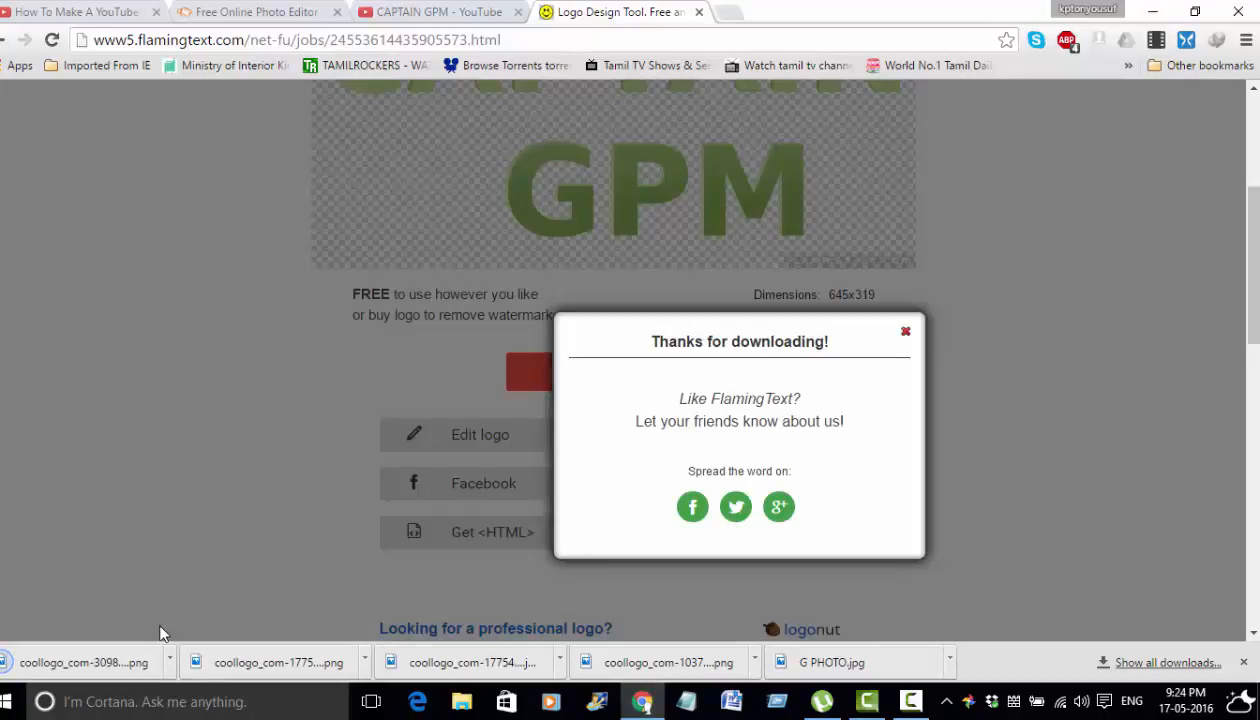
Show the newly downloaded logo in its folder, rename the file as KKGG2, and close the folder window
left_click(170, 663)
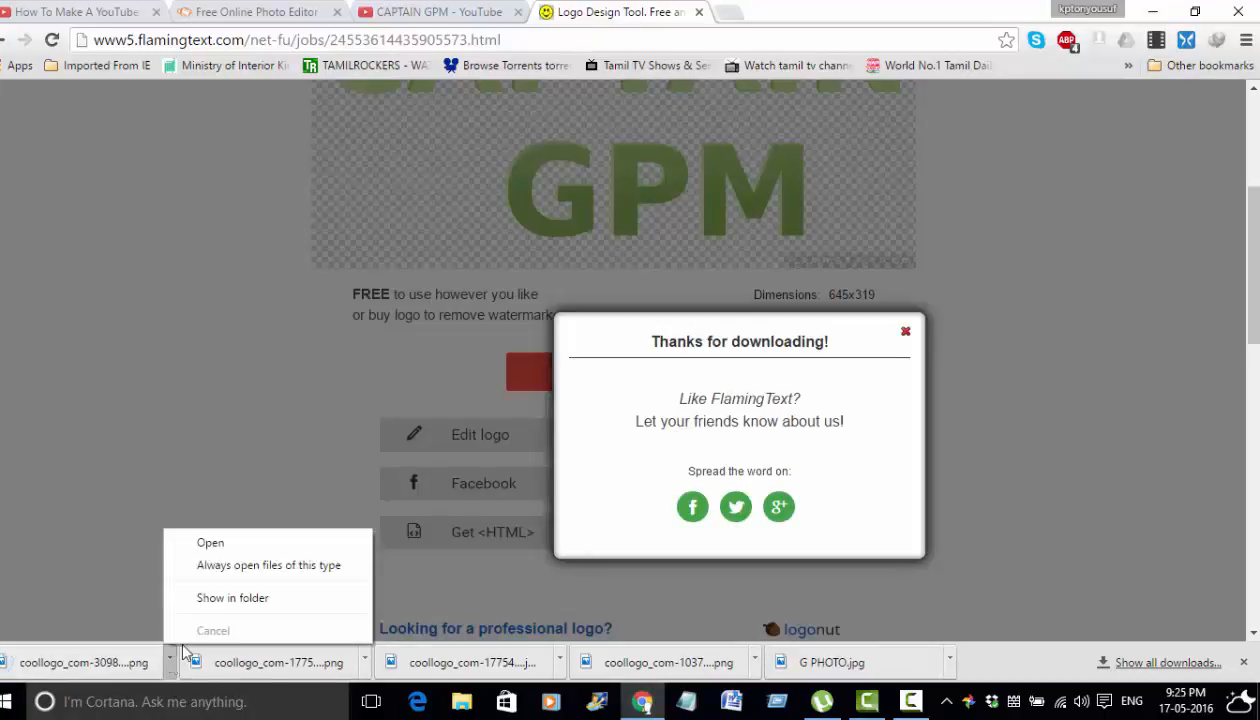
left_click(247, 598)
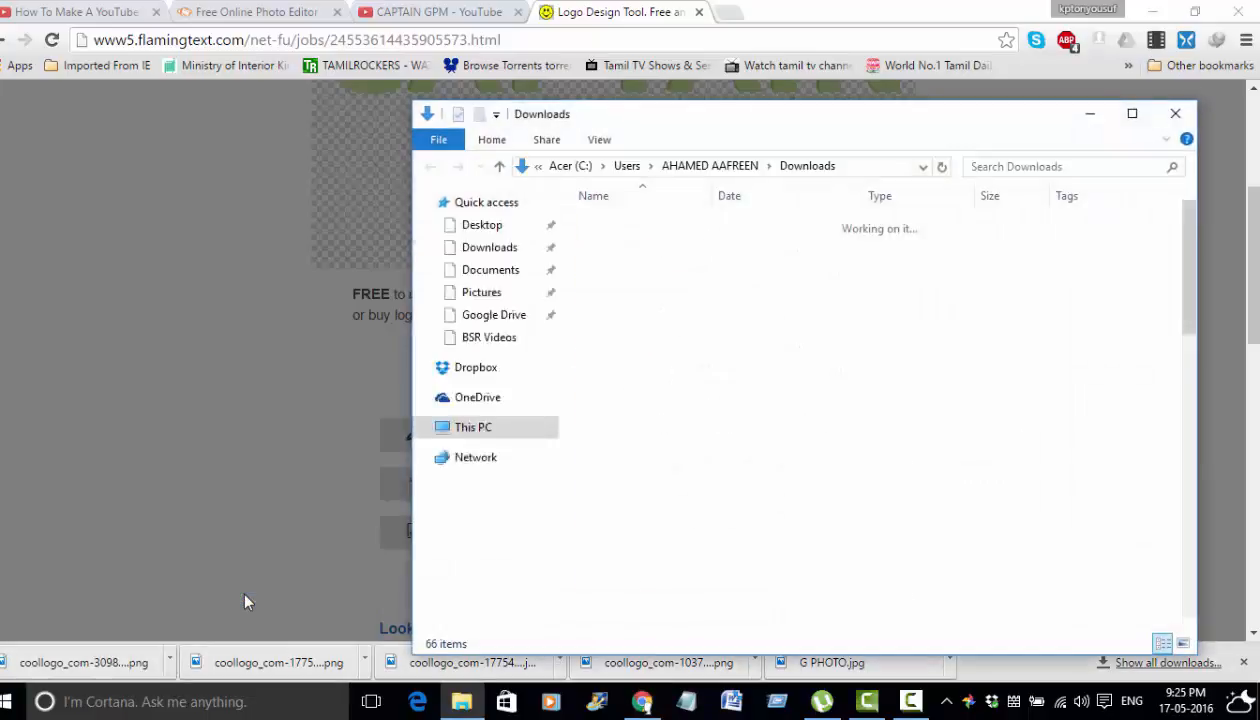
left_click(645, 622)
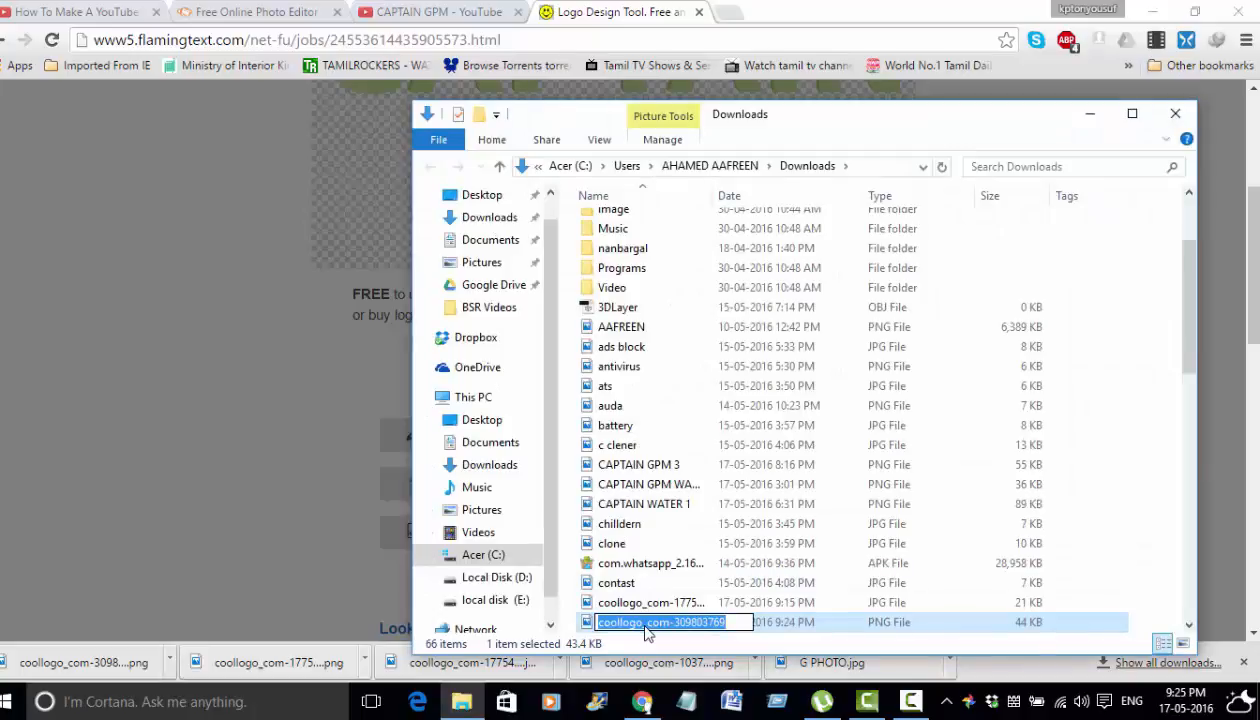
type("KK")
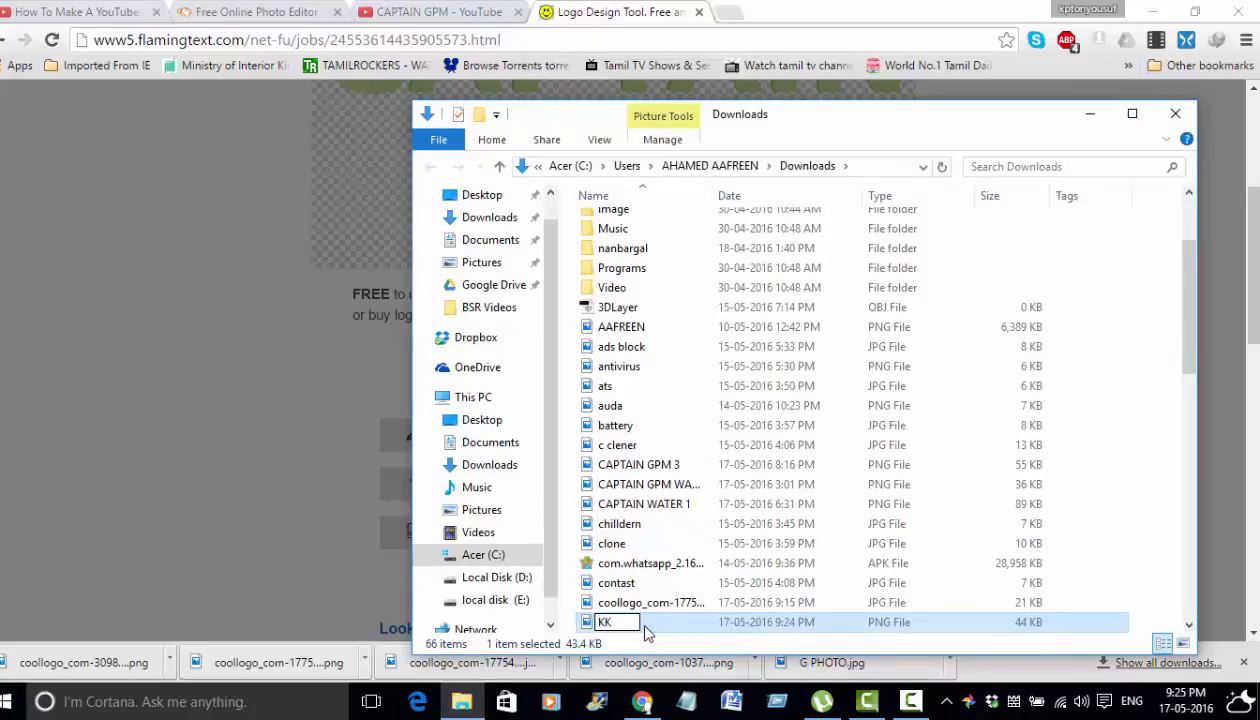
type("GG")
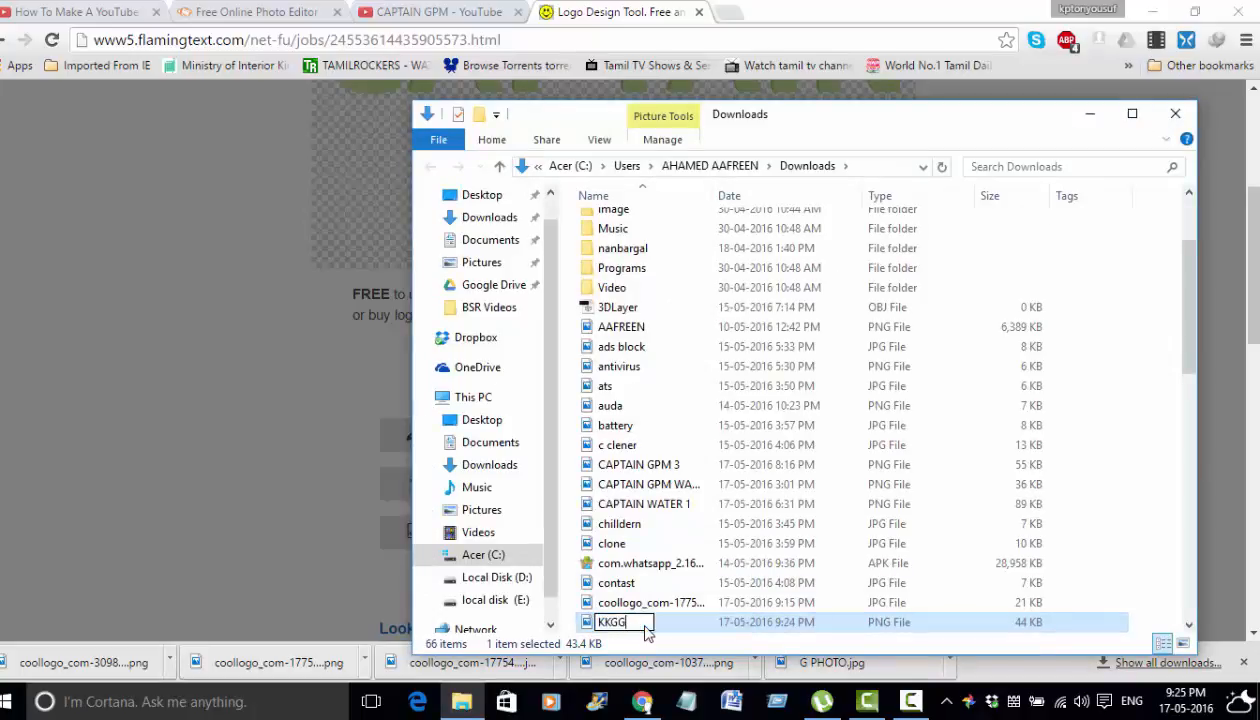
type("2")
left_click(1176, 525)
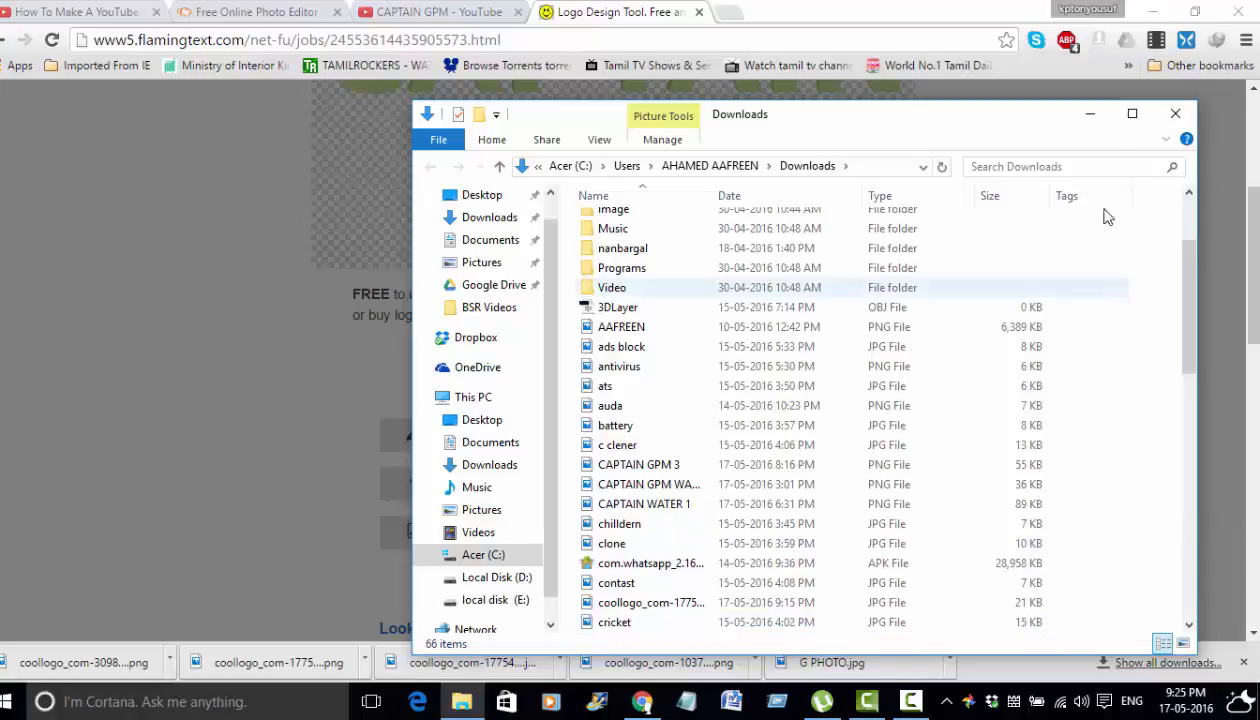
left_click(1176, 116)
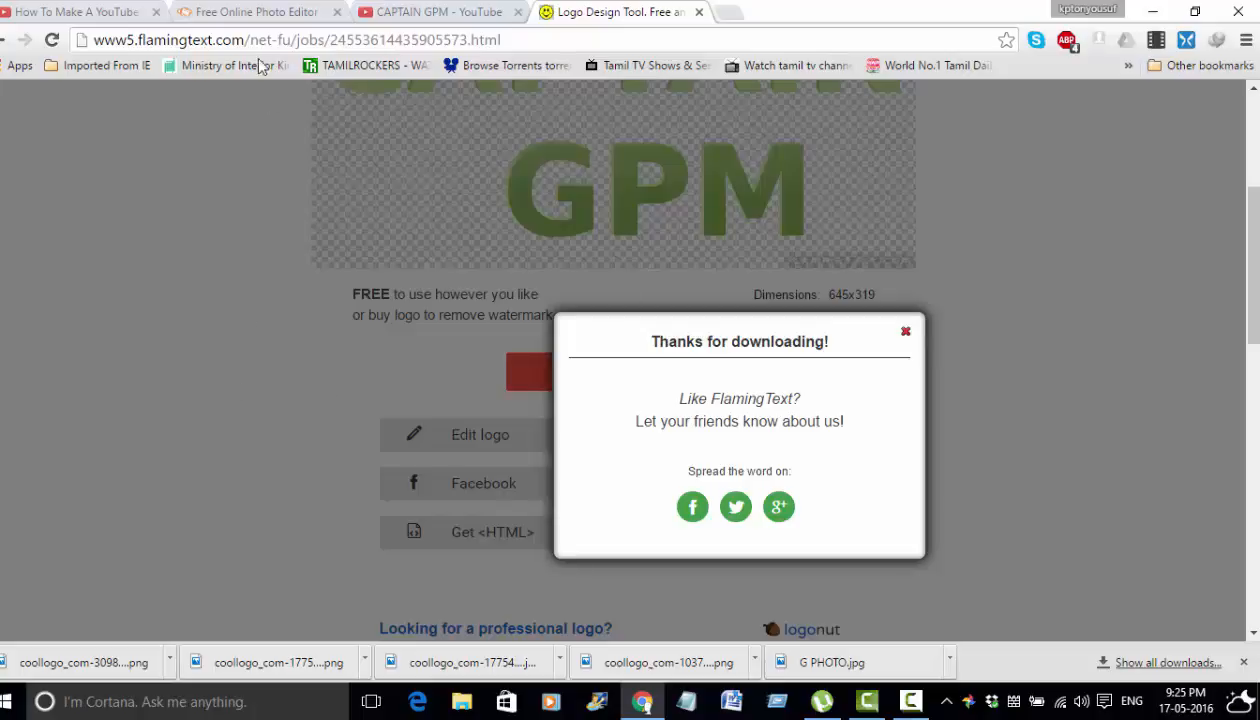
Switch to PicMonkey and open KKGG2 from the computer's Downloads folder for editing
left_click(252, 14)
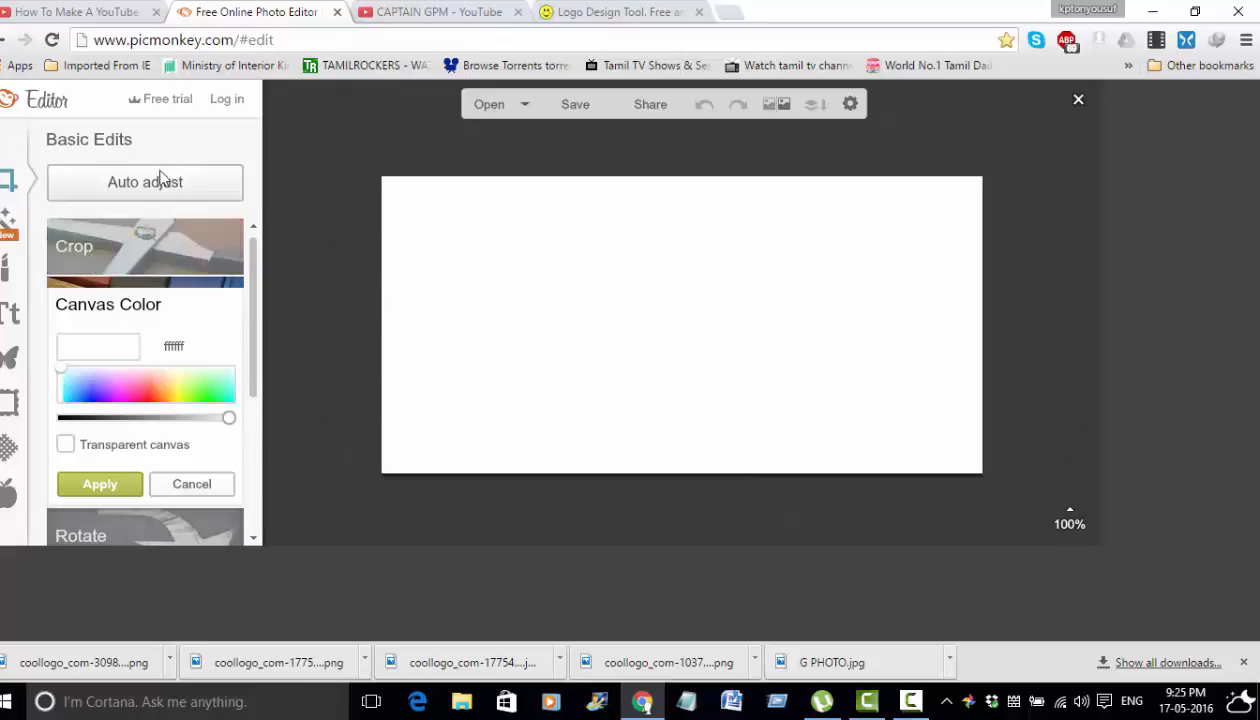
left_click(3, 42)
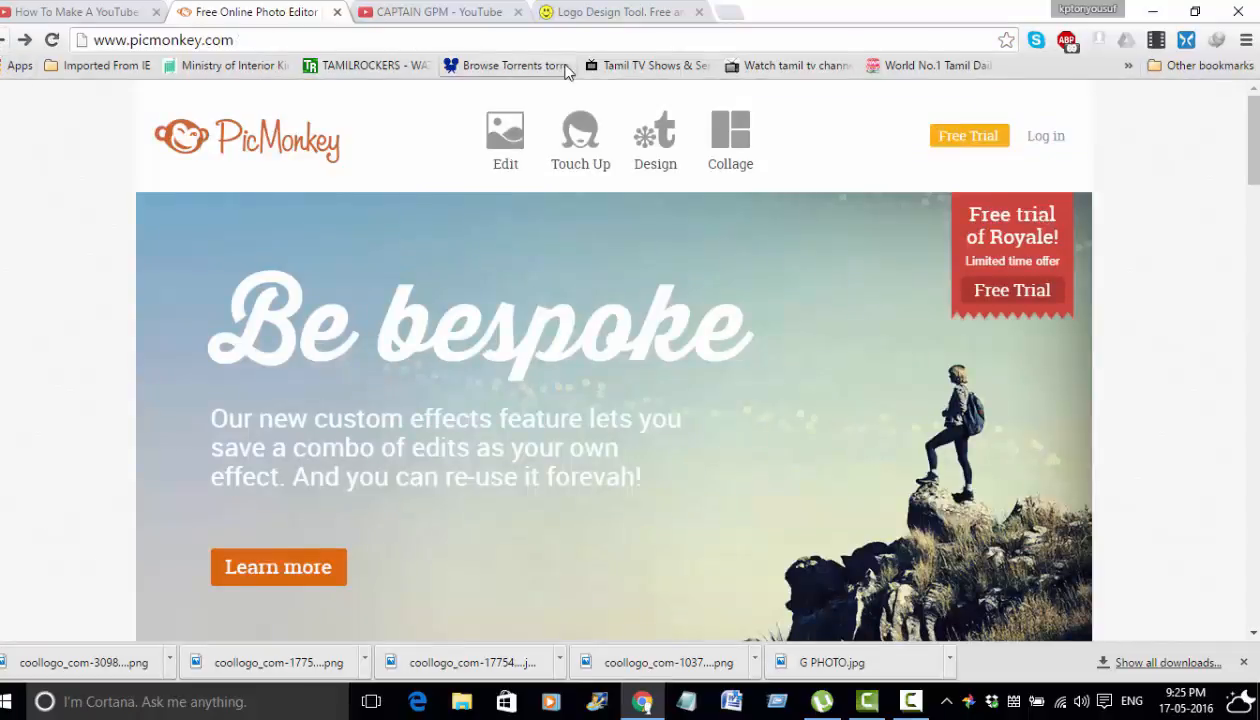
left_click(729, 186)
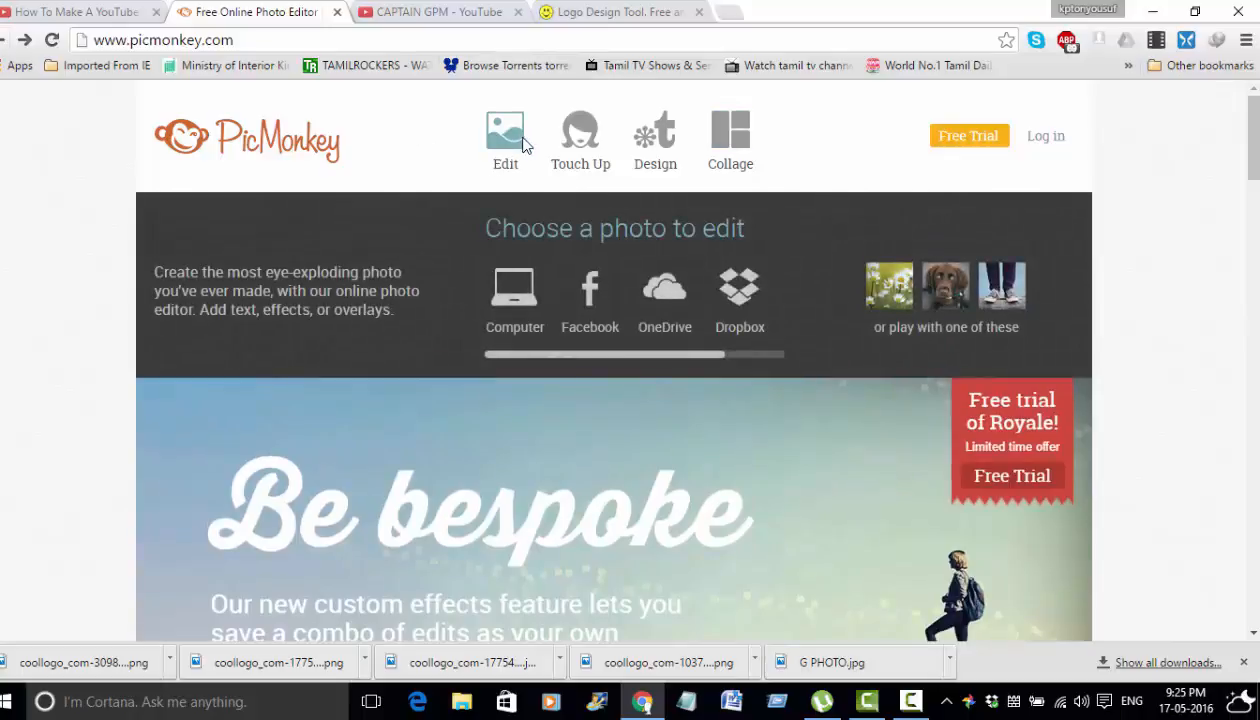
left_click(514, 292)
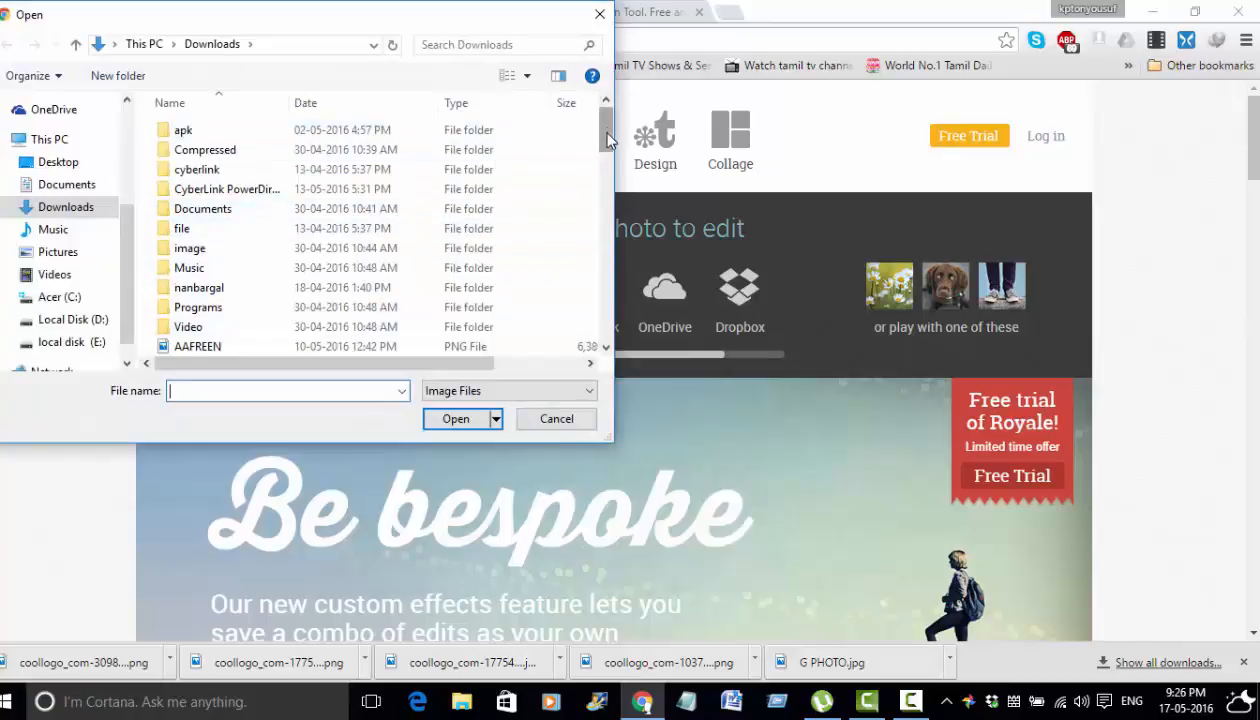
left_click_drag(607, 140, 608, 220)
left_click(208, 302)
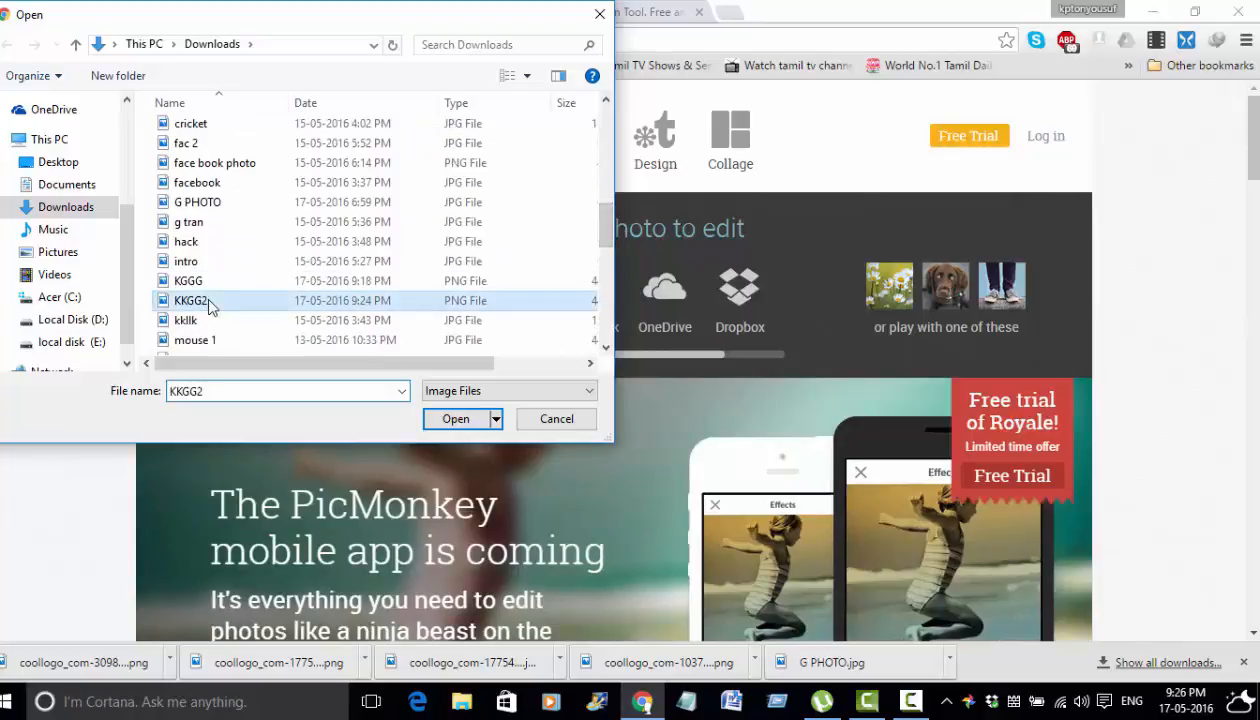
left_click(455, 419)
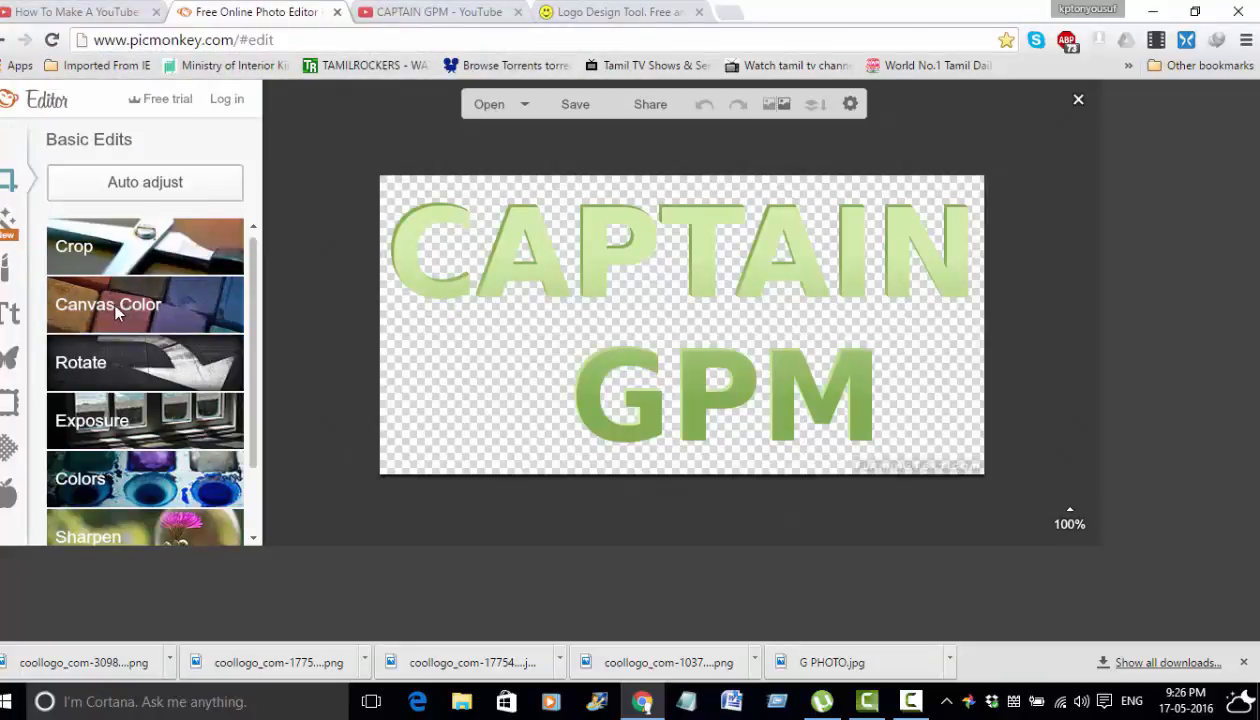
Apply a transparent canvas to the opened image using Canvas Color
left_click(150, 308)
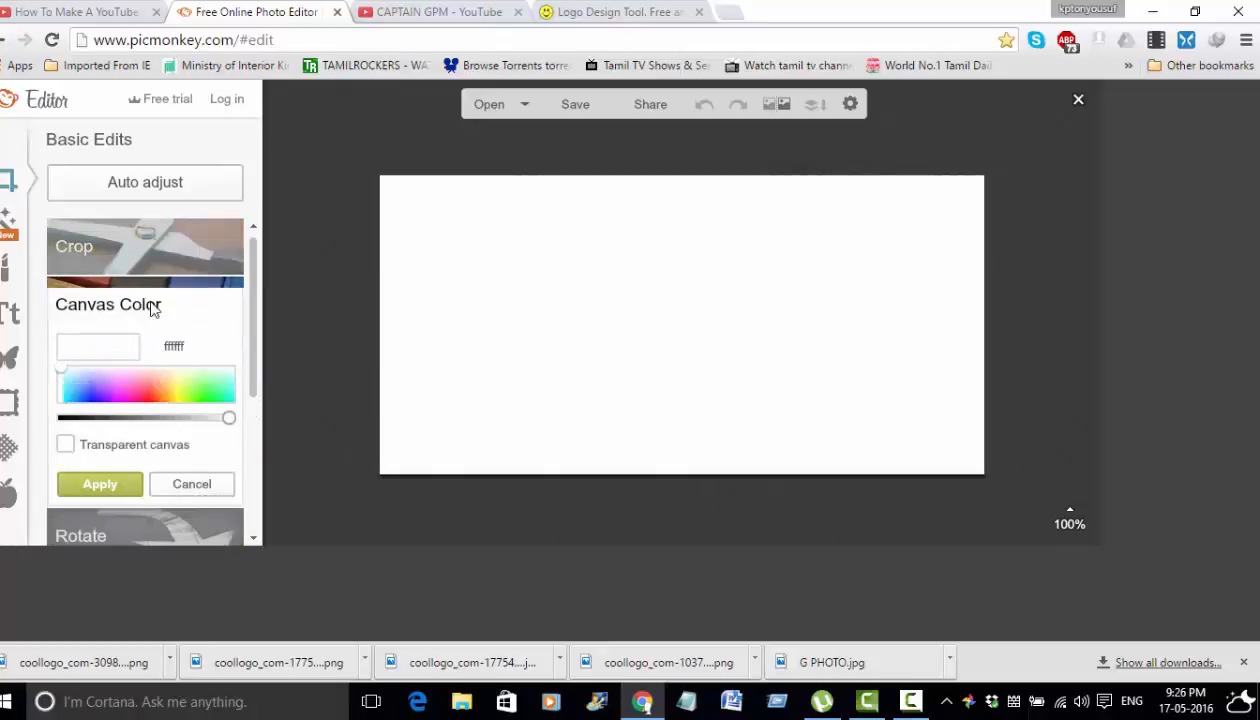
left_click(65, 446)
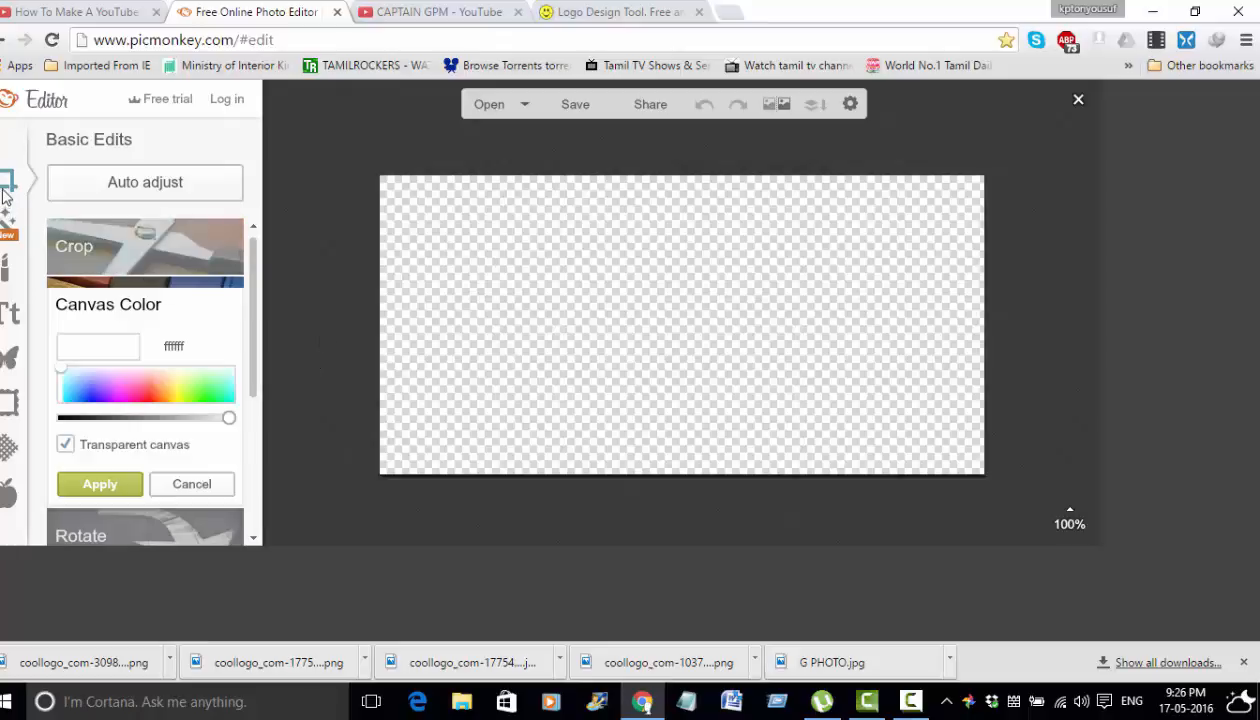
left_click(115, 260)
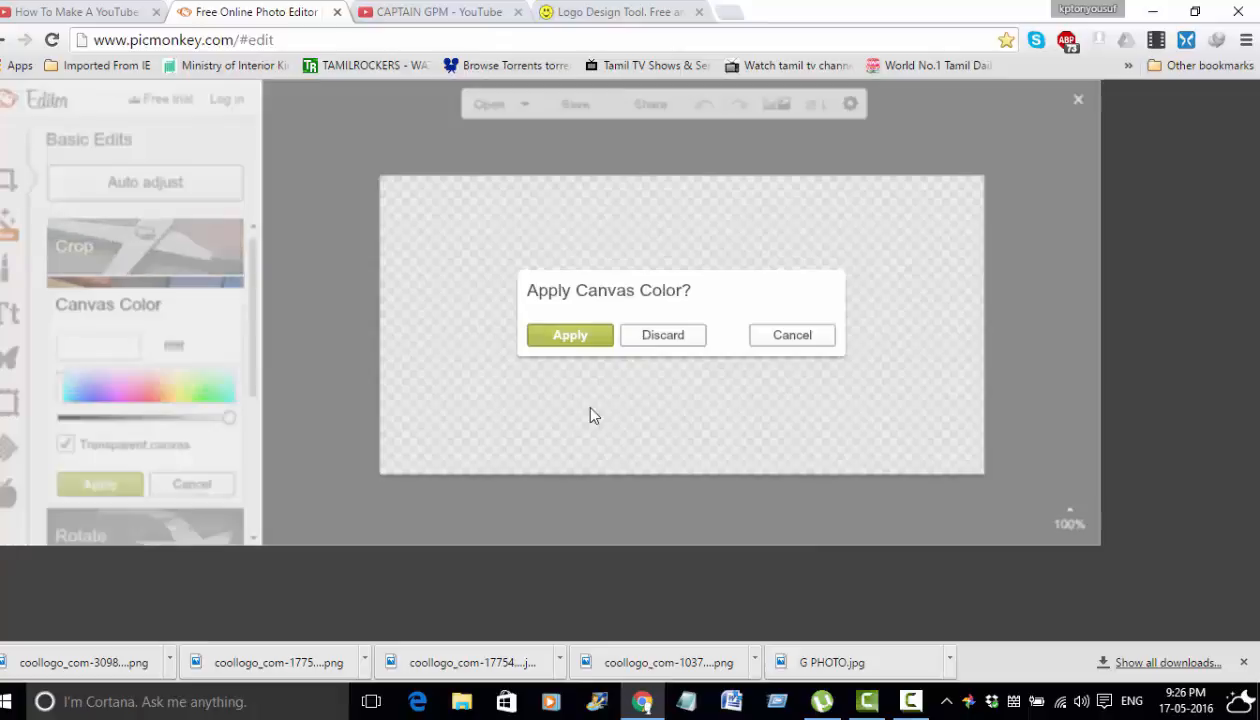
left_click(788, 336)
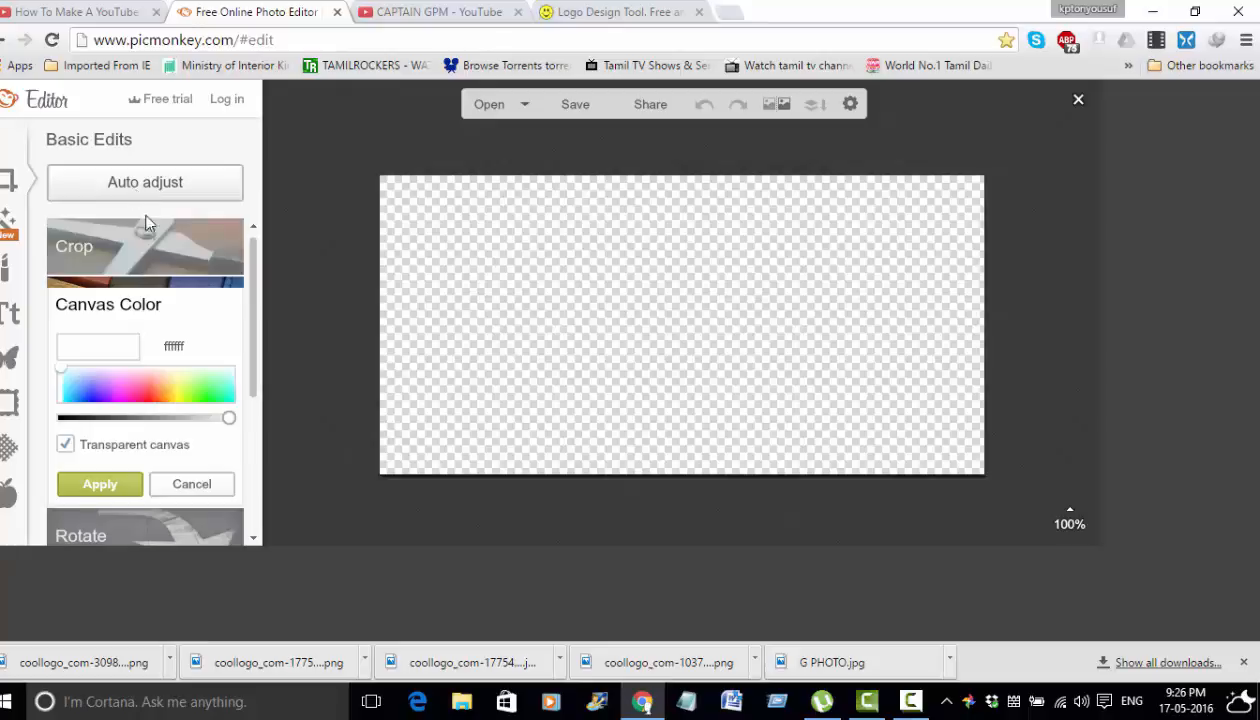
left_click(100, 485)
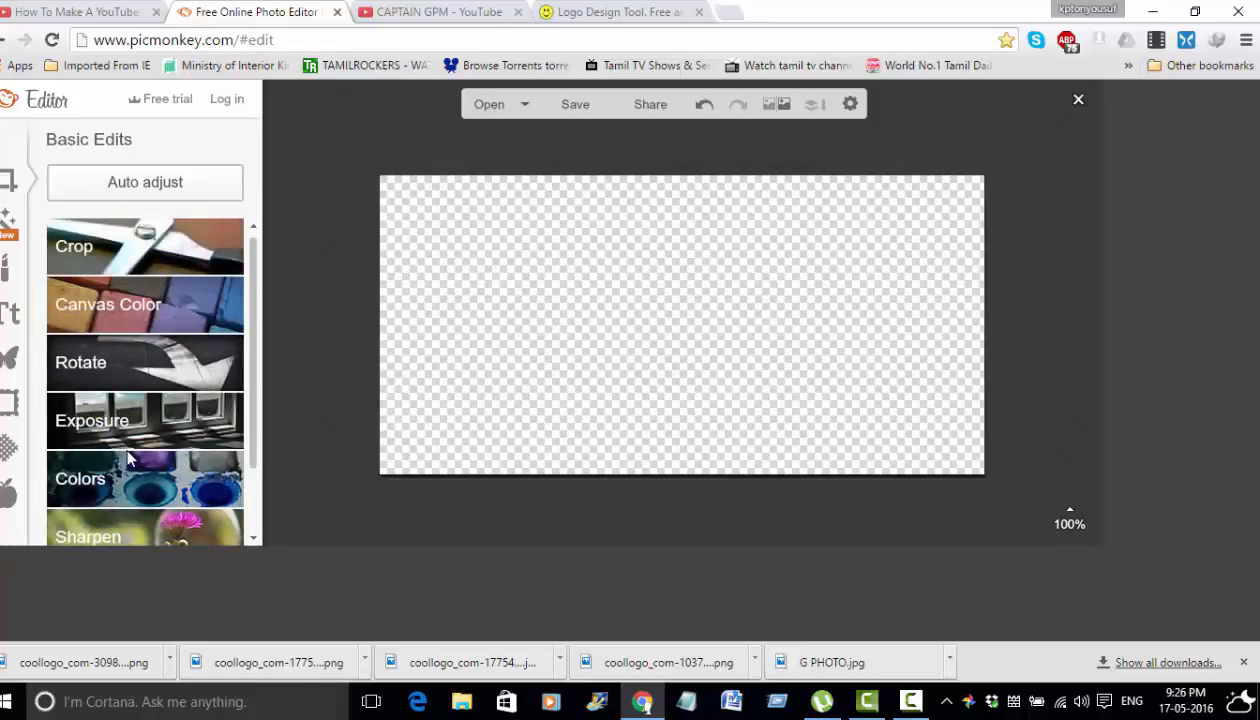
Start a crop of the canvas with no fixed proportions and set its width to 340
left_click(93, 249)
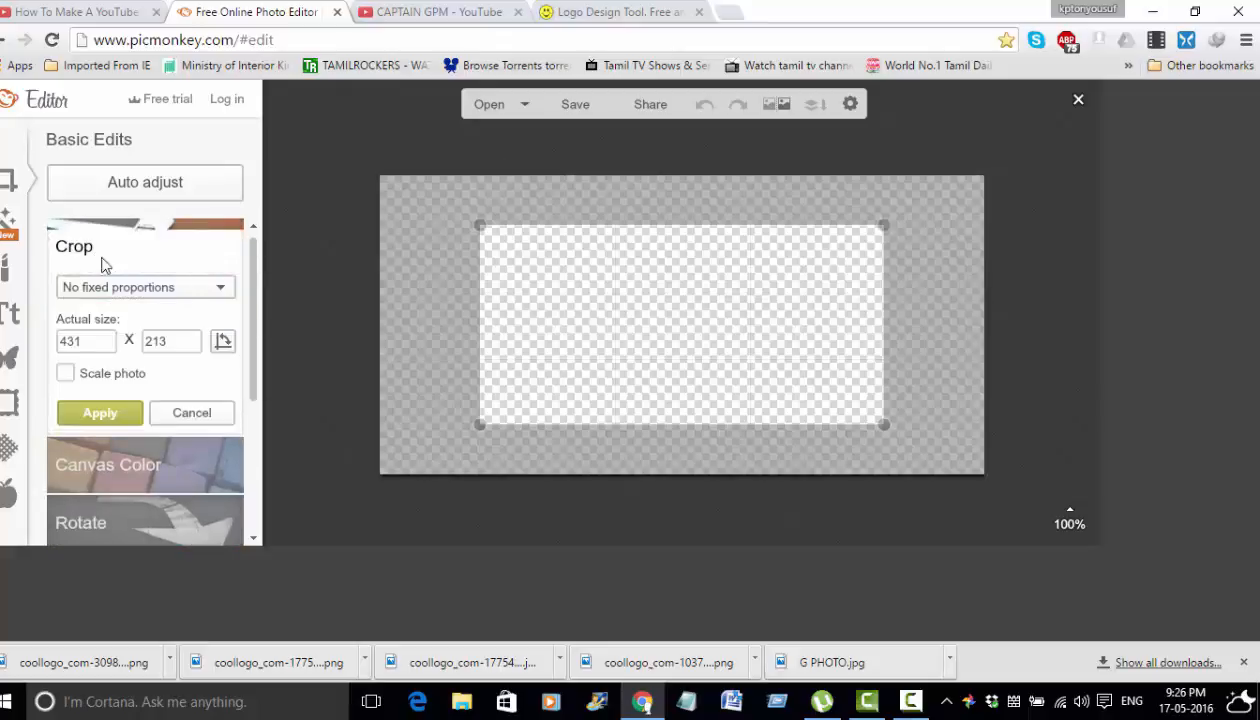
left_click(92, 342)
key("BackSpace")
key("BackSpace")
key("BackSpace")
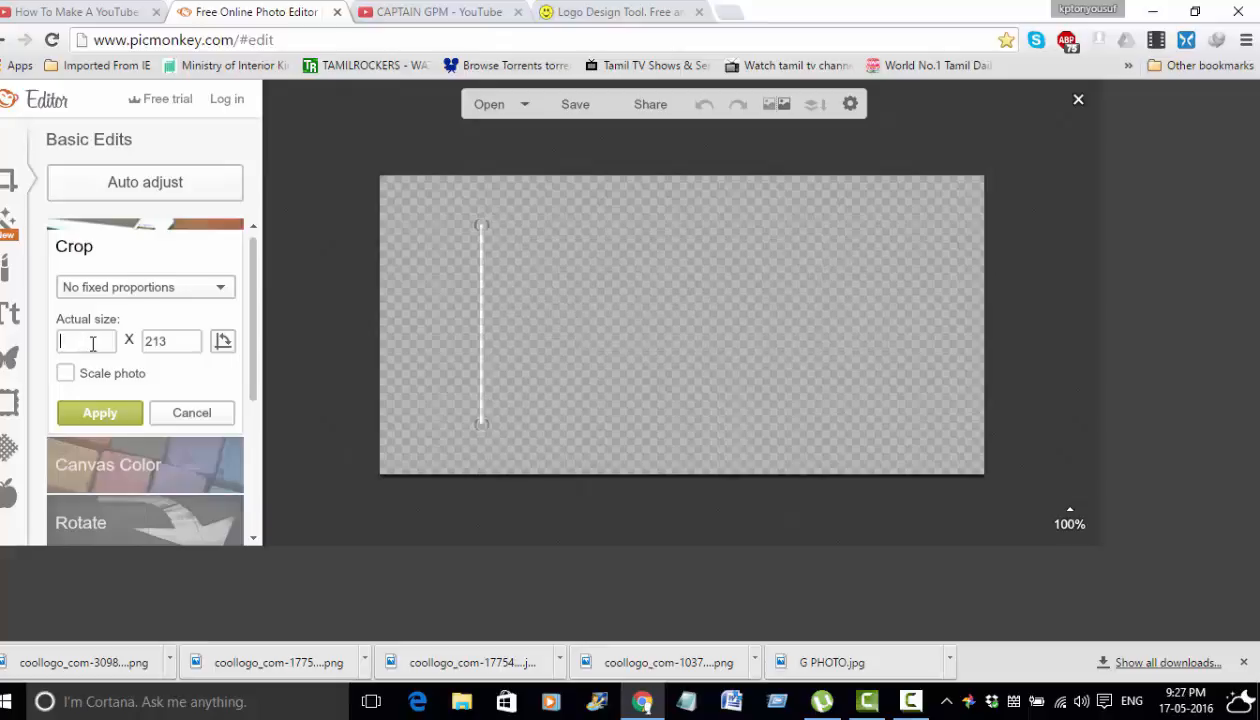
type("240")
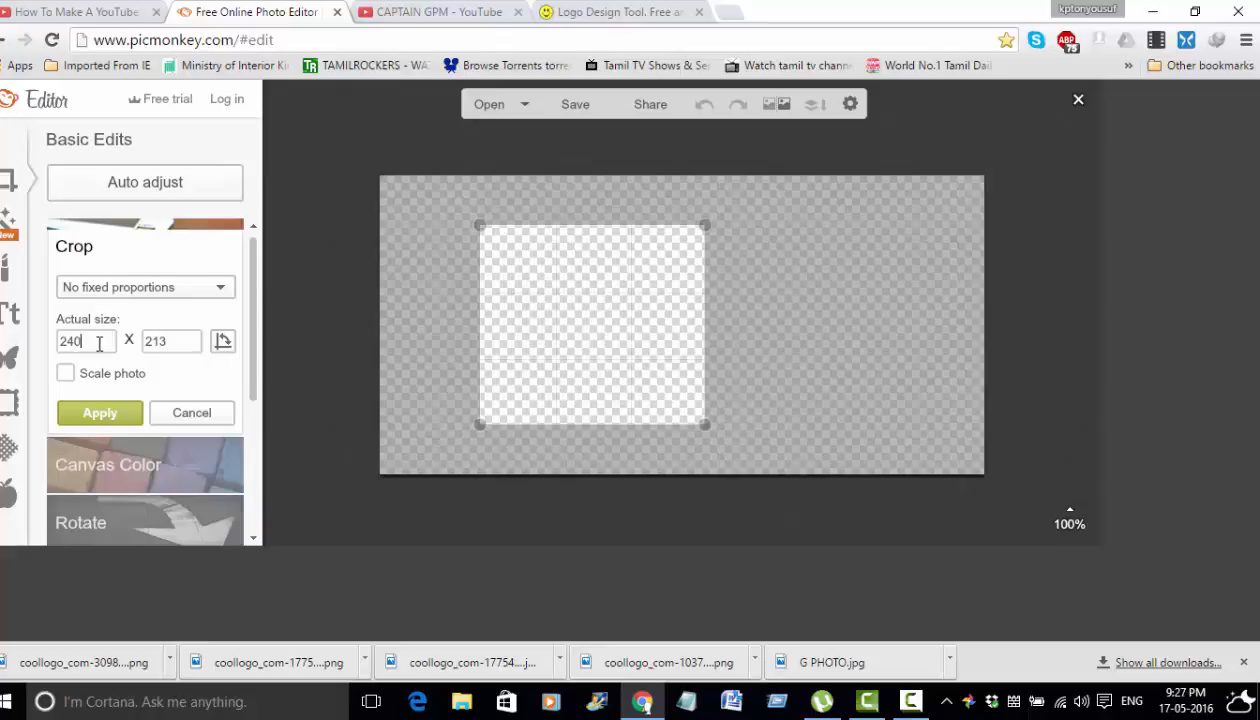
key("BackSpace")
key("BackSpace")
key("BackSpace")
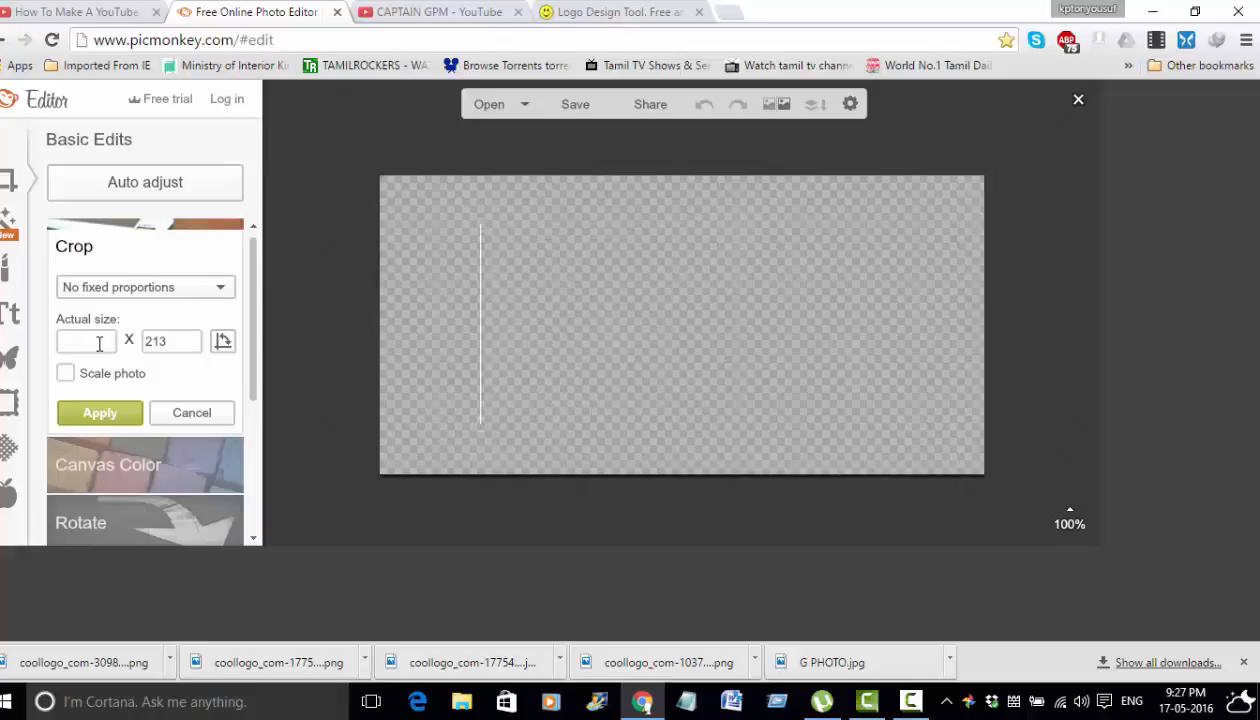
type("340")
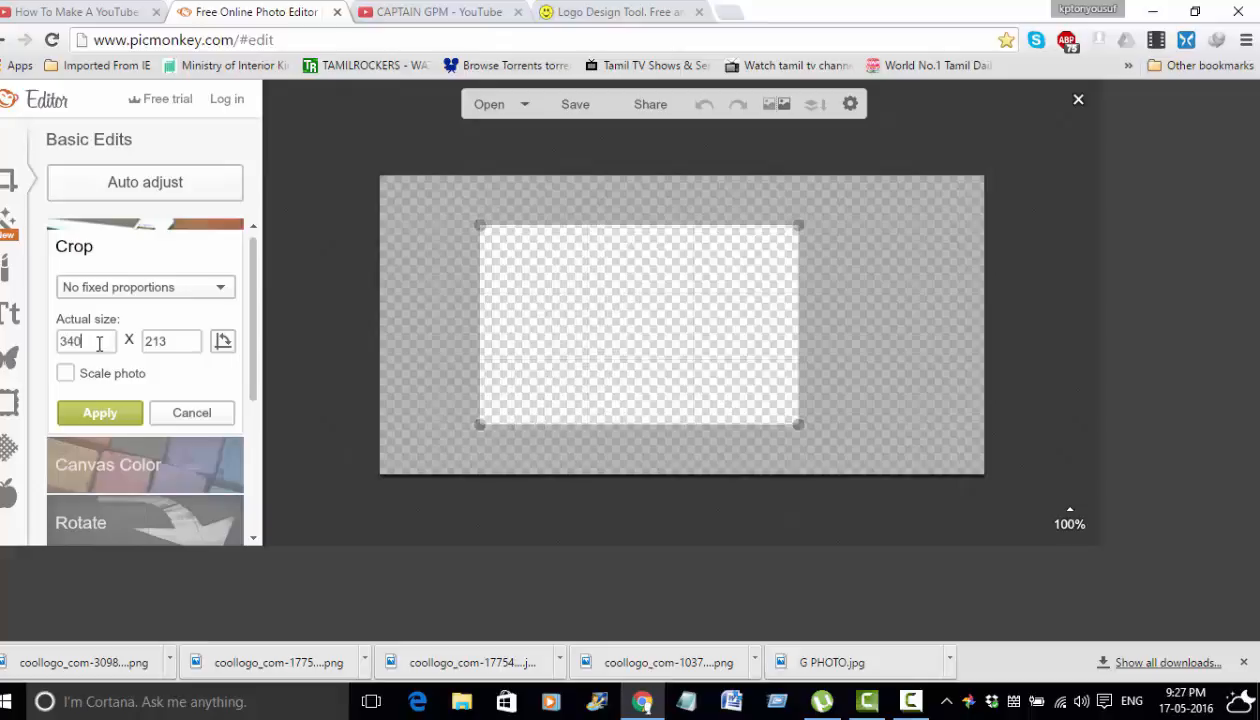
Set the crop height to the image's full 319 pixels, enable Scale photo, and apply the crop
left_click(170, 341)
key("BackSpace")
key("BackSpace")
key("BackSpace")
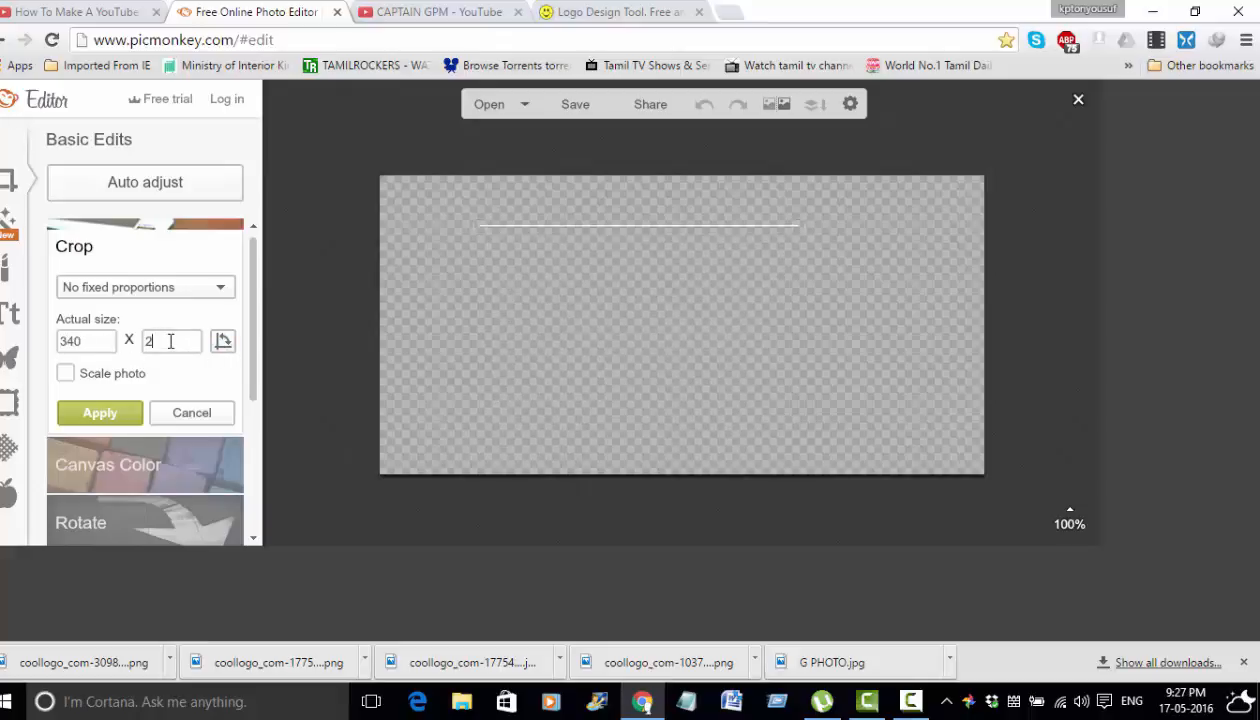
type("340")
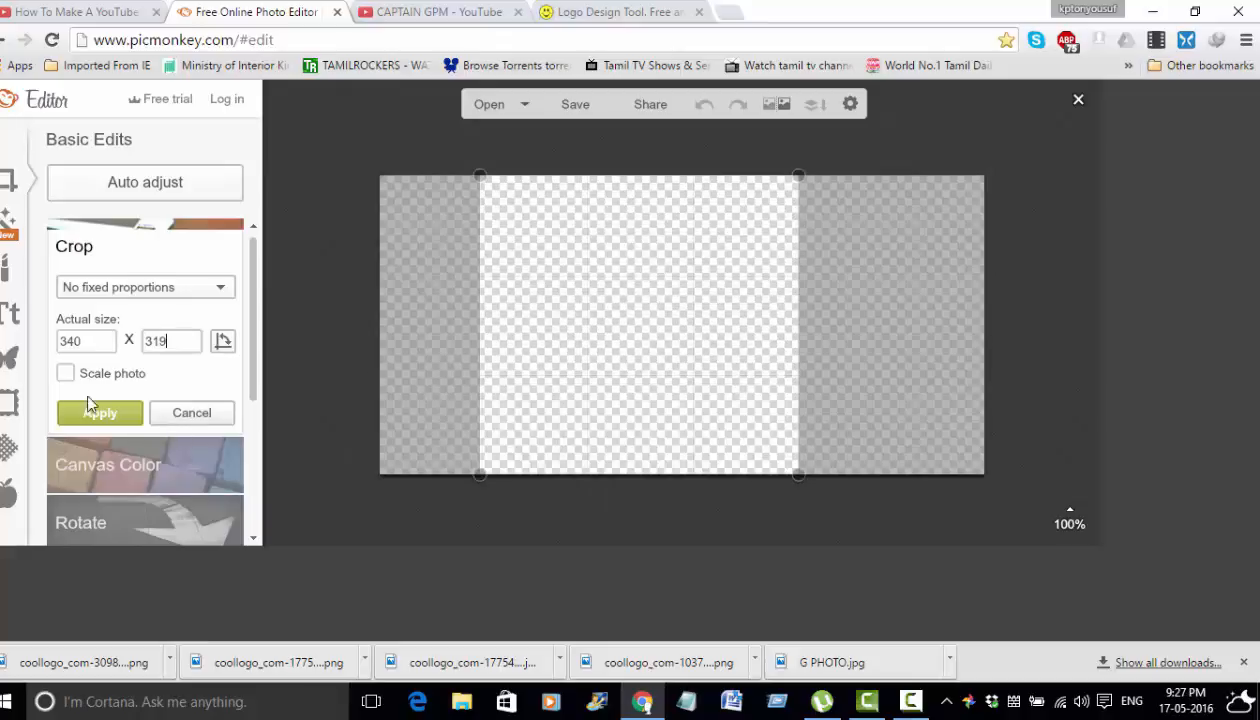
left_click(66, 375)
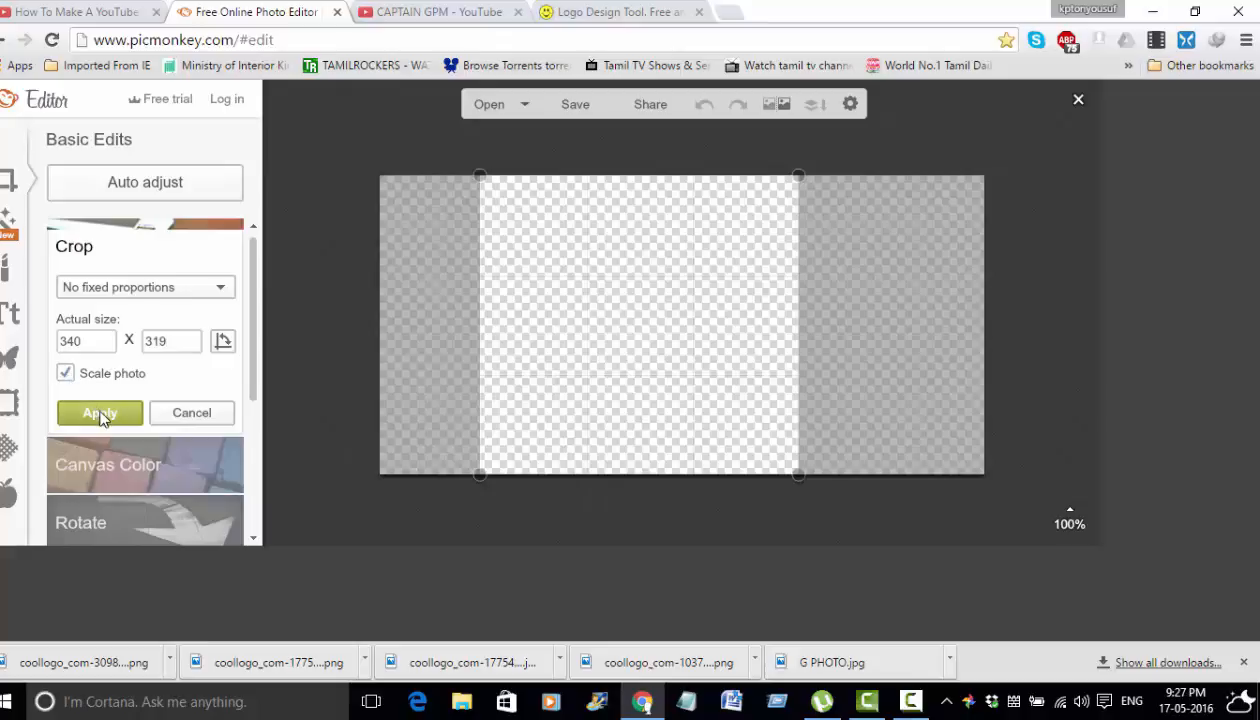
left_click(99, 414)
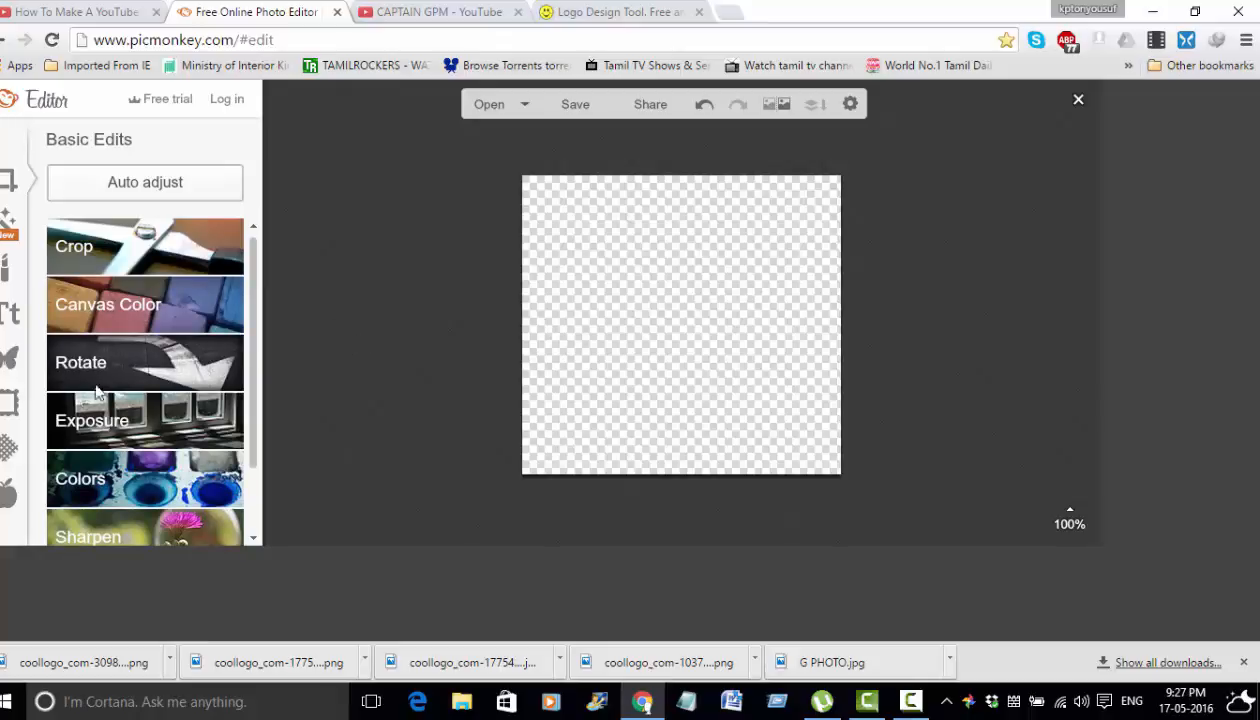
Add KKGG2 from the Downloads folder as a custom overlay, enlarge it slightly, and center it on the transparent canvas
left_click(6, 363)
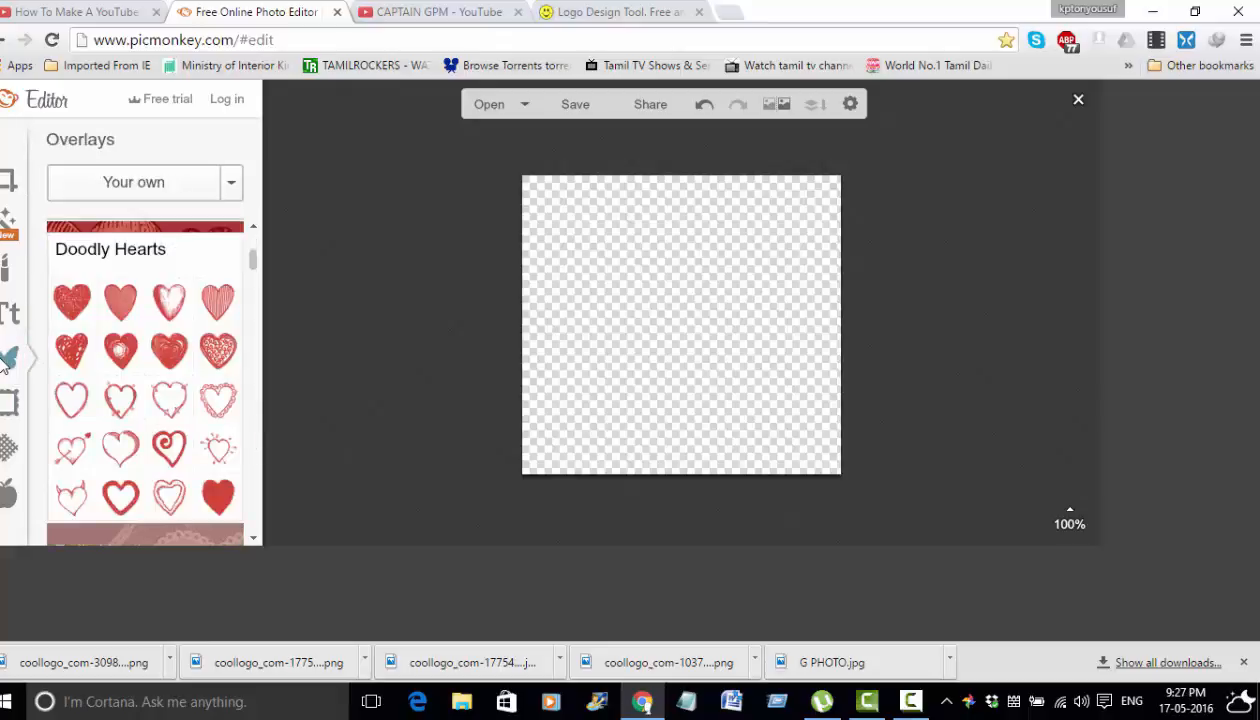
left_click(141, 185)
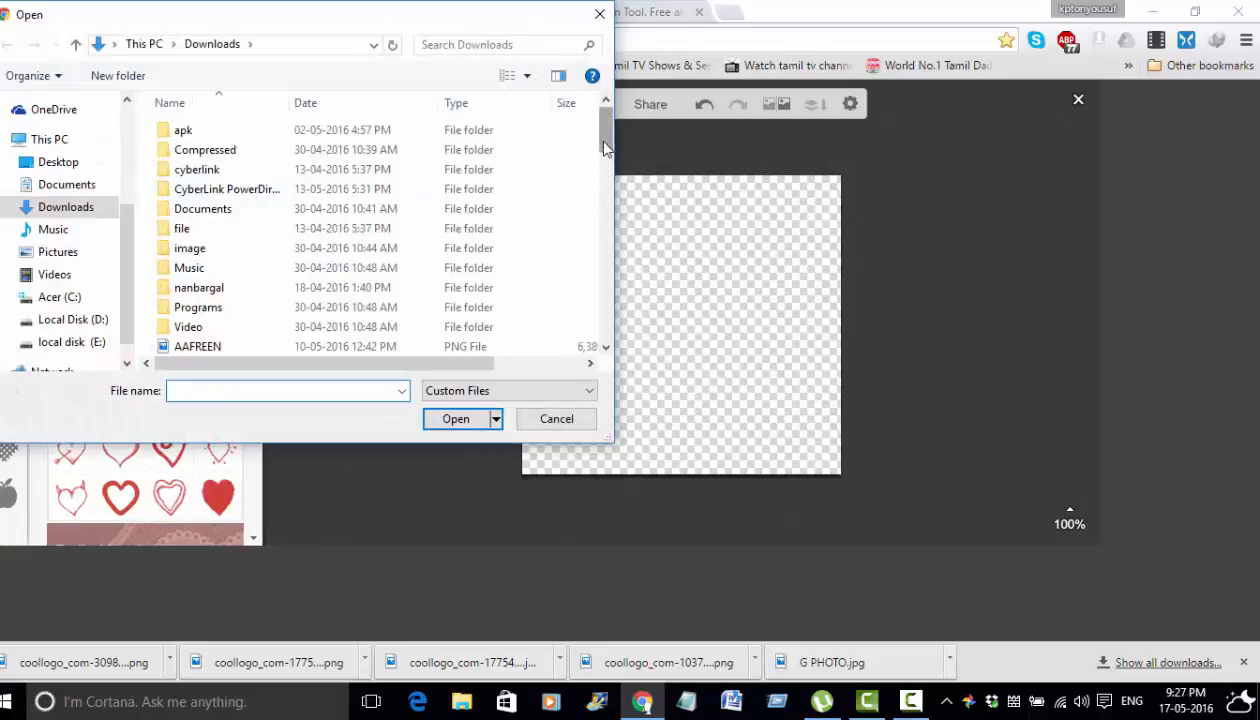
left_click_drag(604, 147, 610, 243)
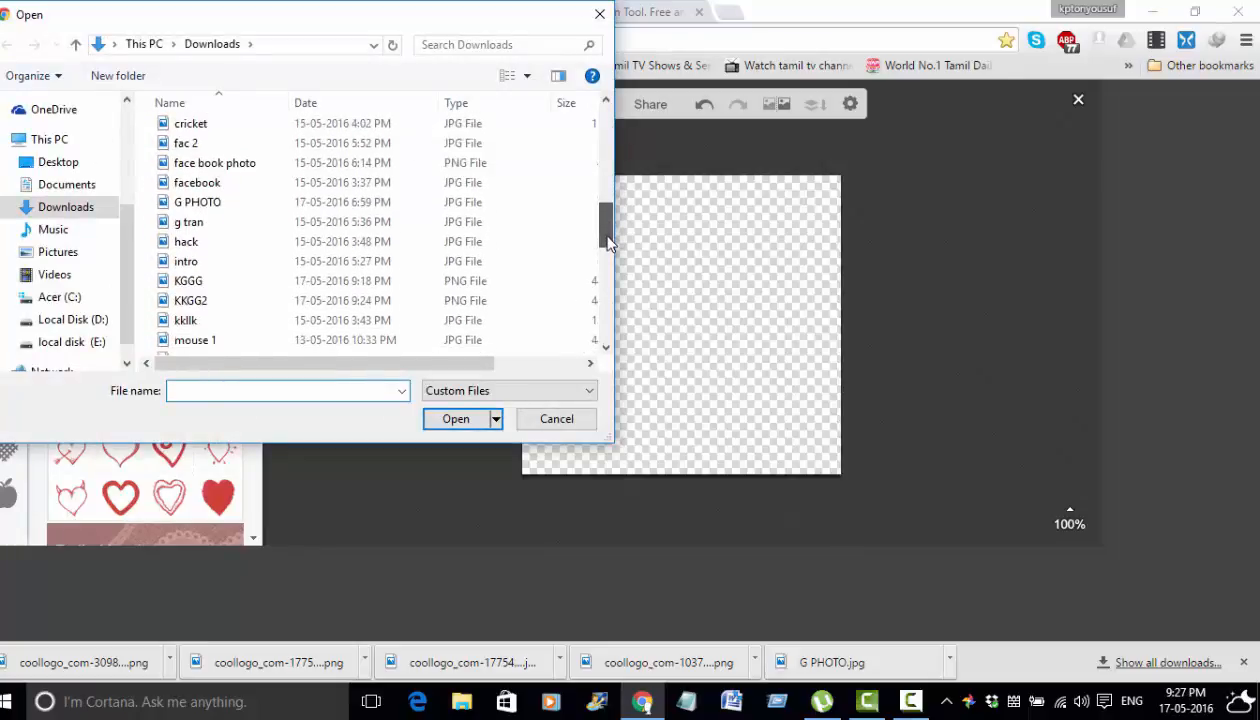
left_click(232, 300)
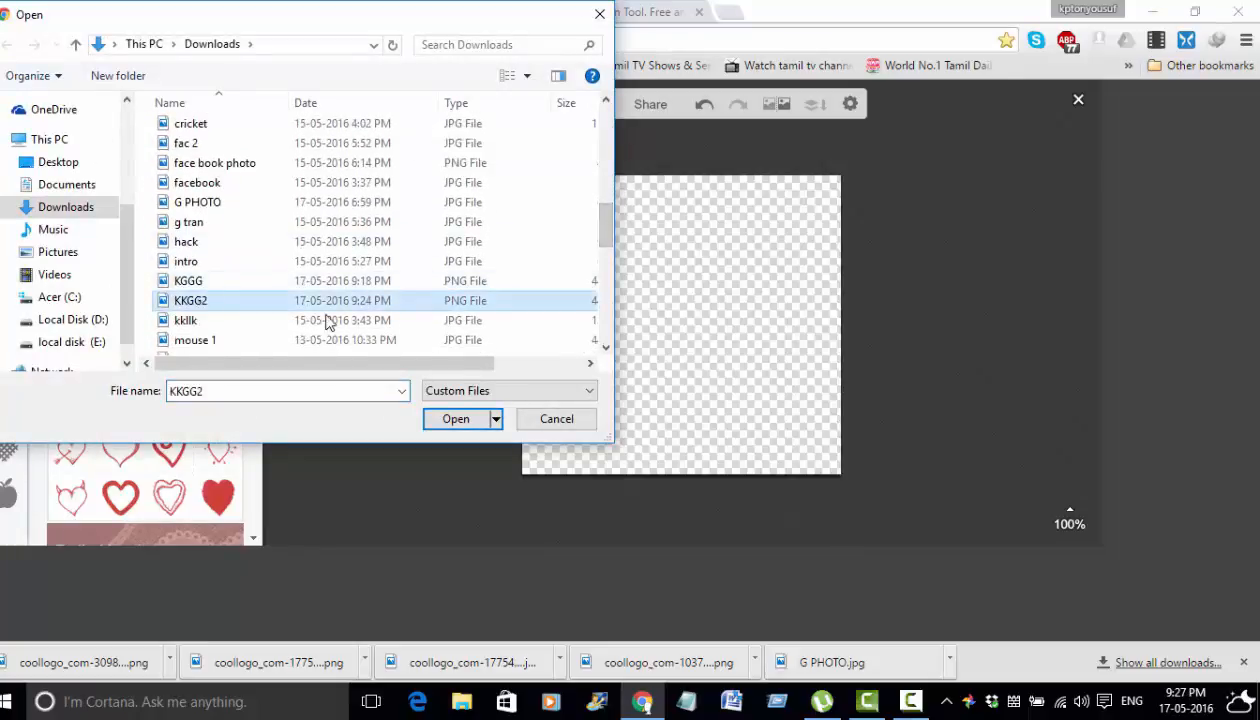
left_click(454, 418)
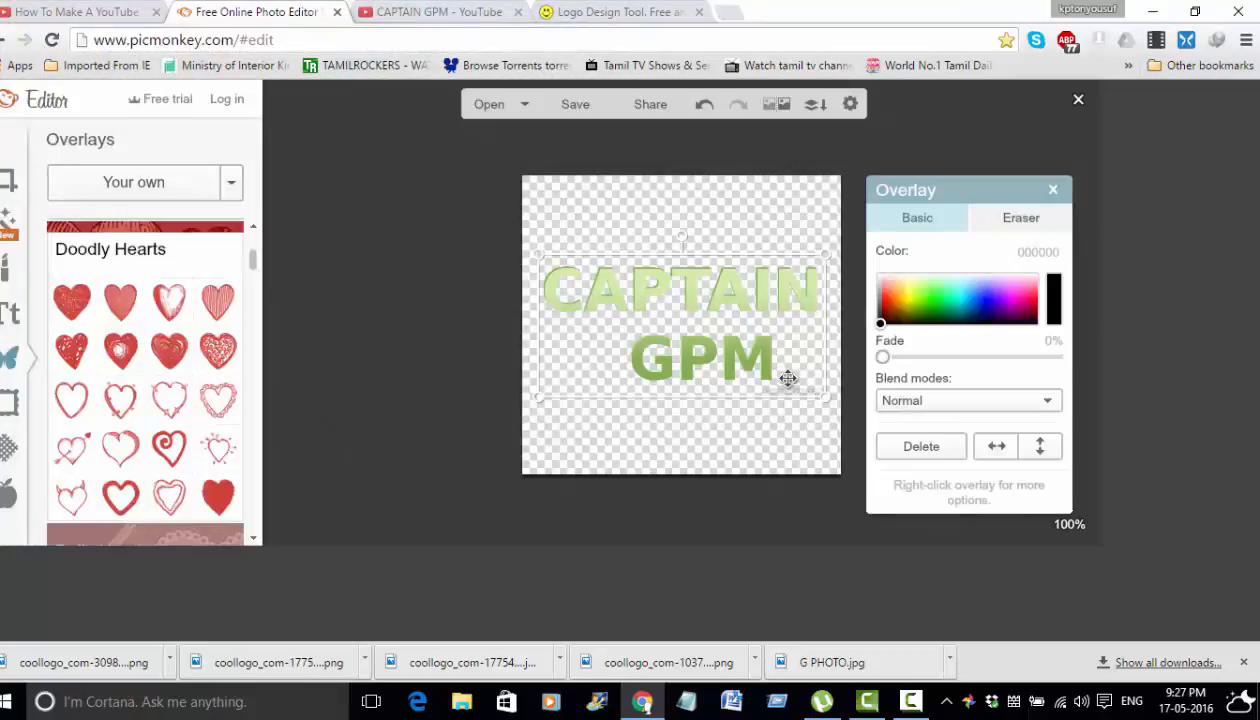
left_click_drag(822, 398, 834, 402)
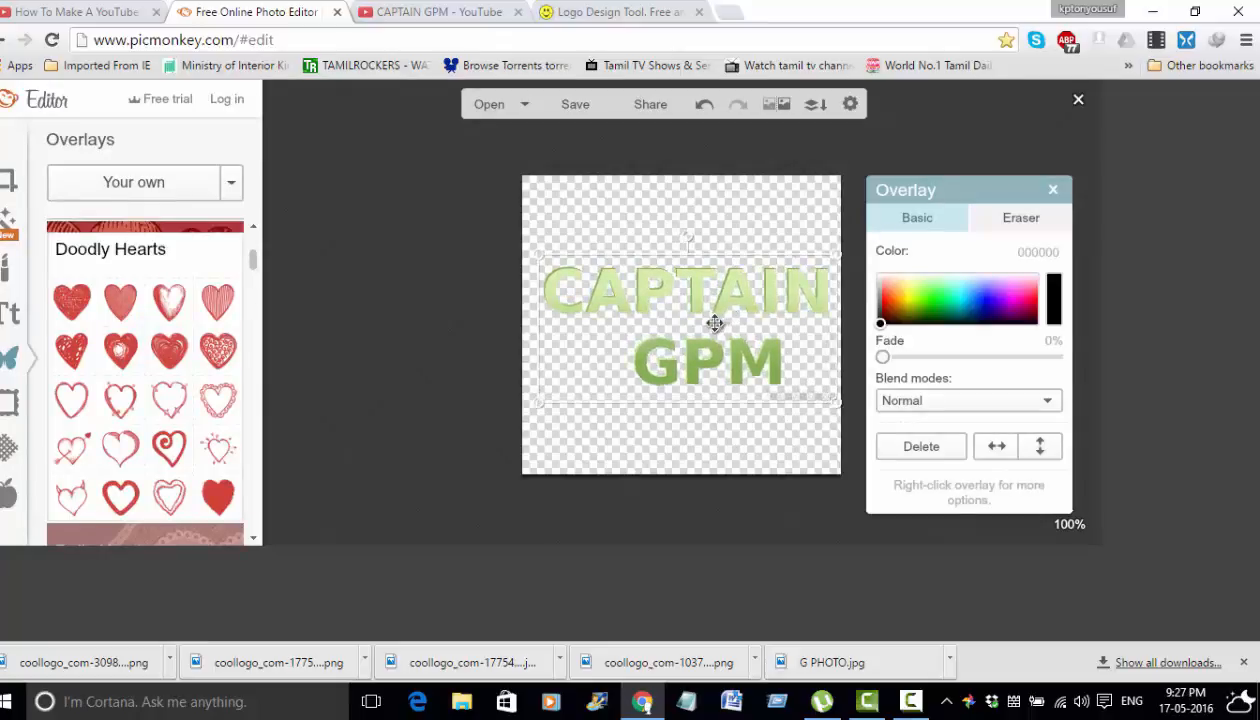
left_click_drag(714, 329, 706, 340)
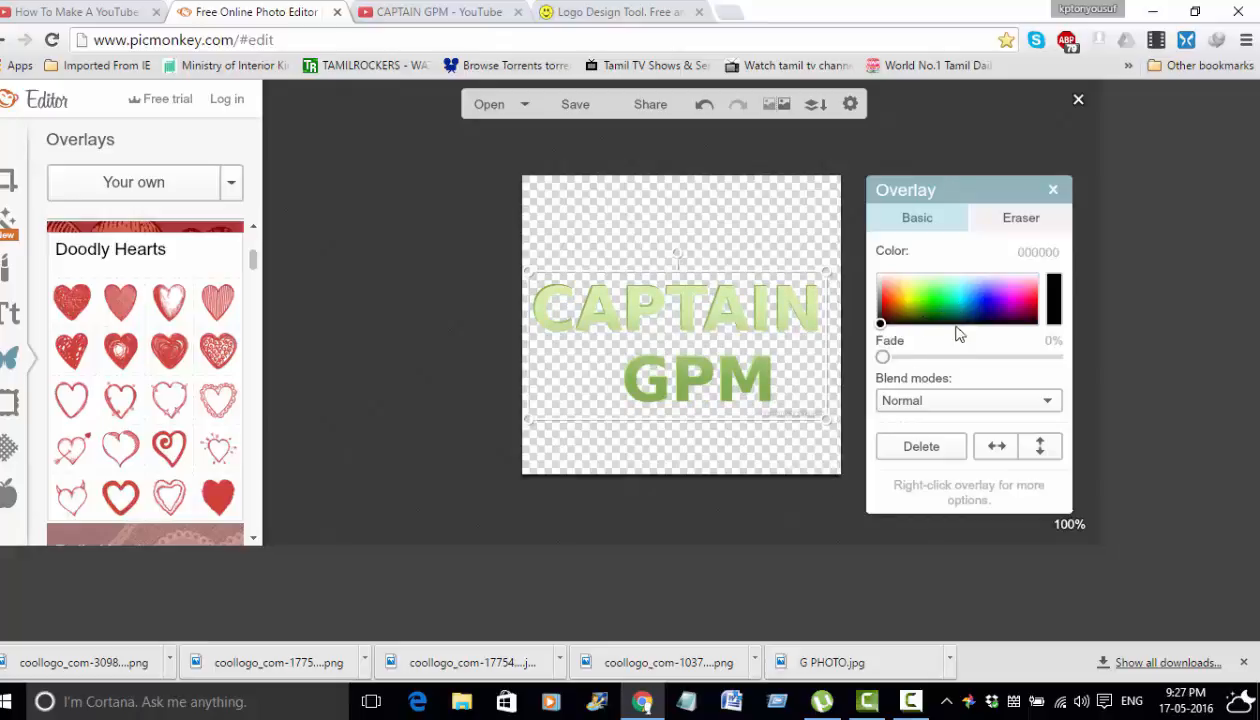
Try blue on the CAPTAIN GPM overlay, settle on dark green 006017, and deselect the overlay
left_click(984, 305)
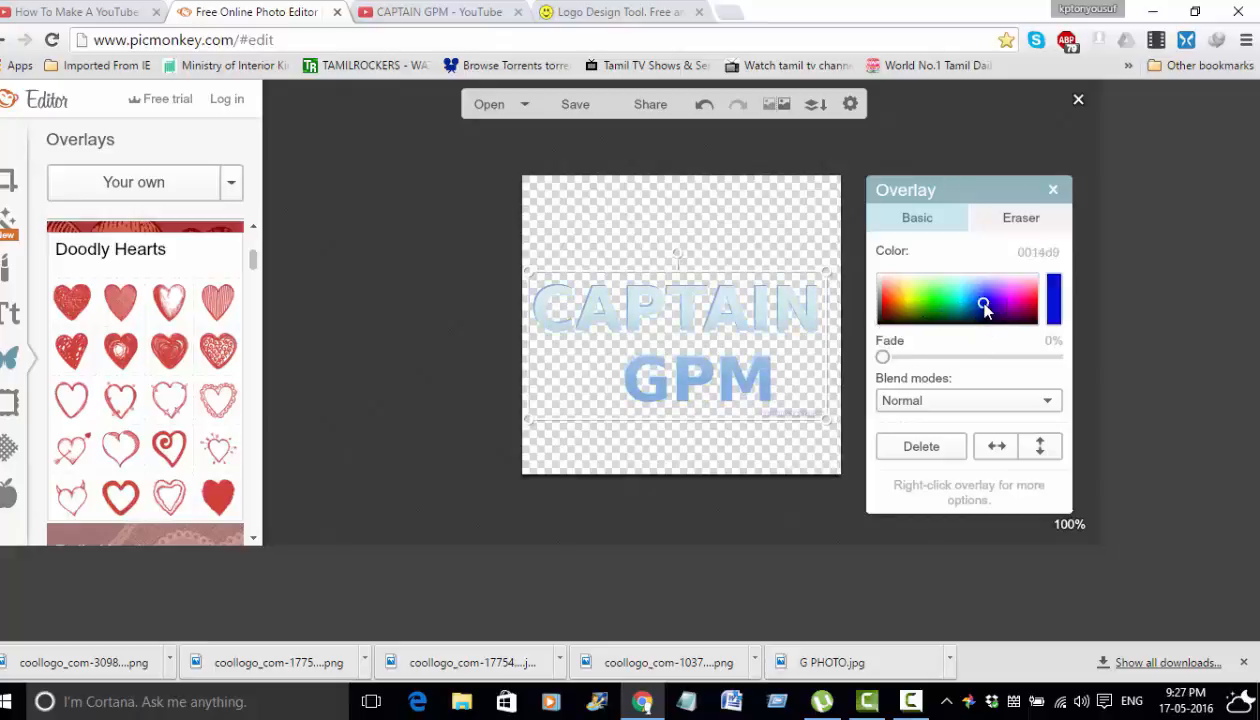
mouse_move(976, 301)
left_mouse_down()
mouse_move(894, 304)
mouse_move(941, 320)
left_mouse_up()
left_click(894, 292)
left_click(922, 292)
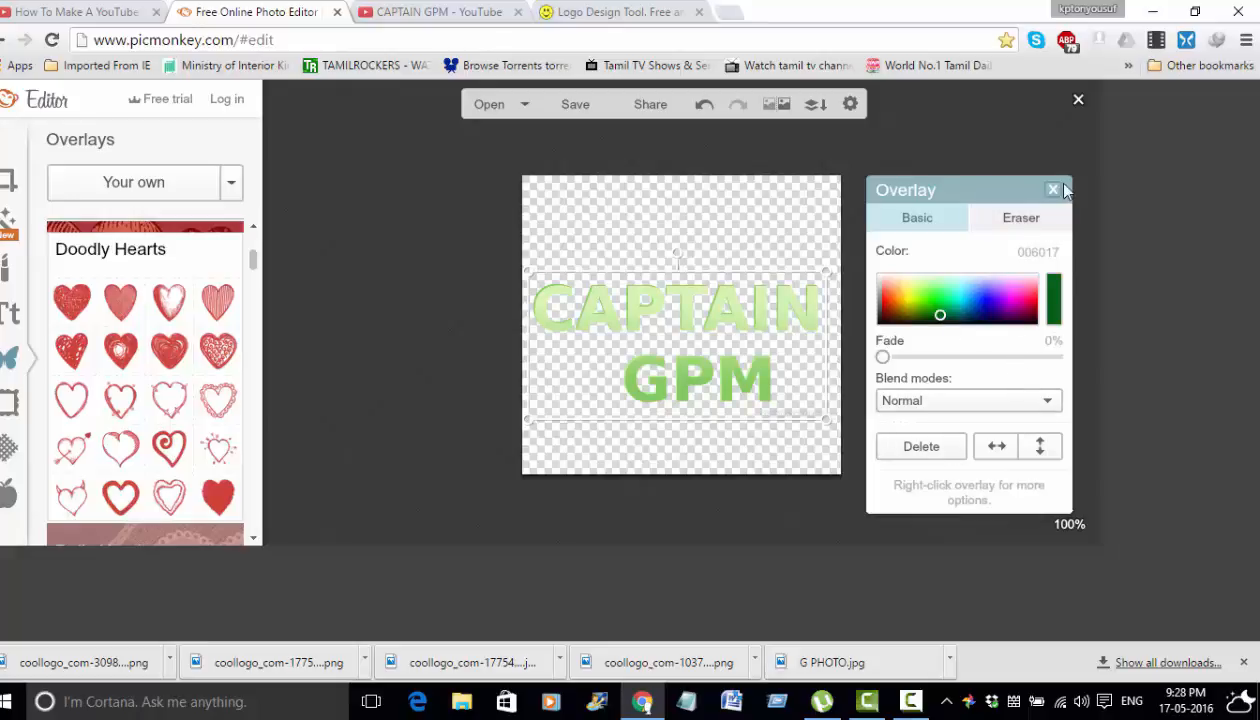
left_click(1025, 170)
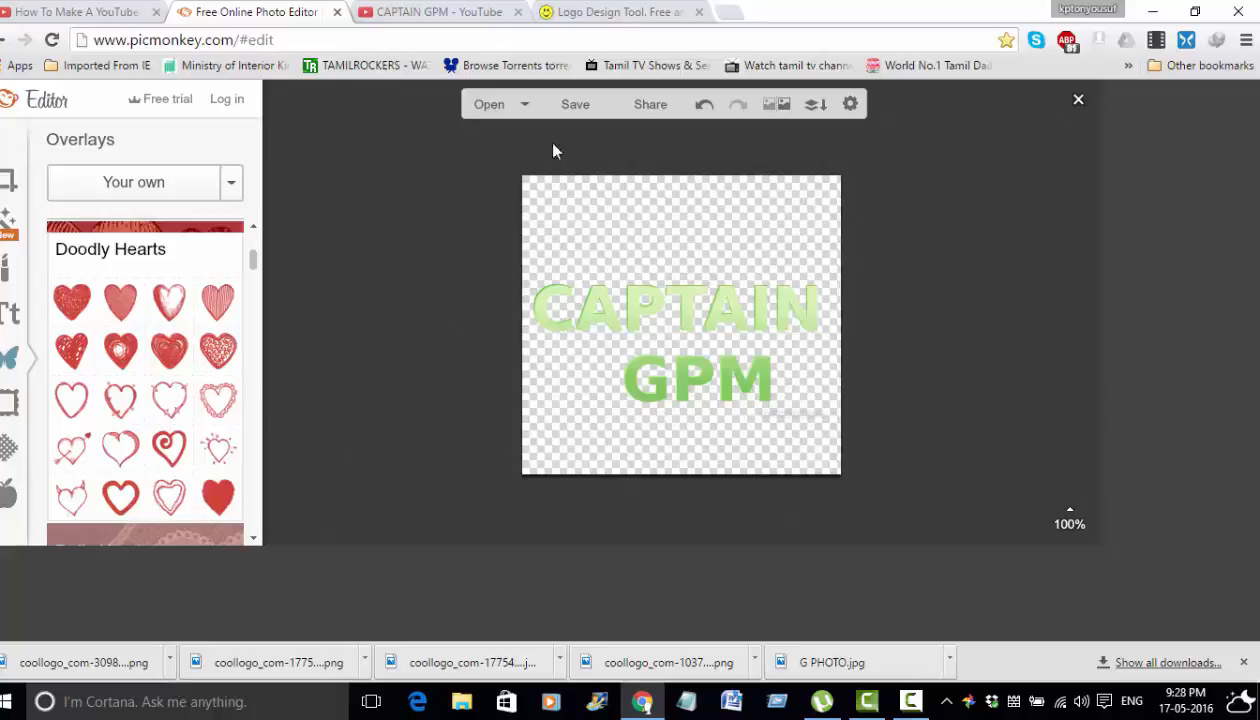
Save the edited image to the Desktop as KKGG2 in PNG format
left_click(576, 105)
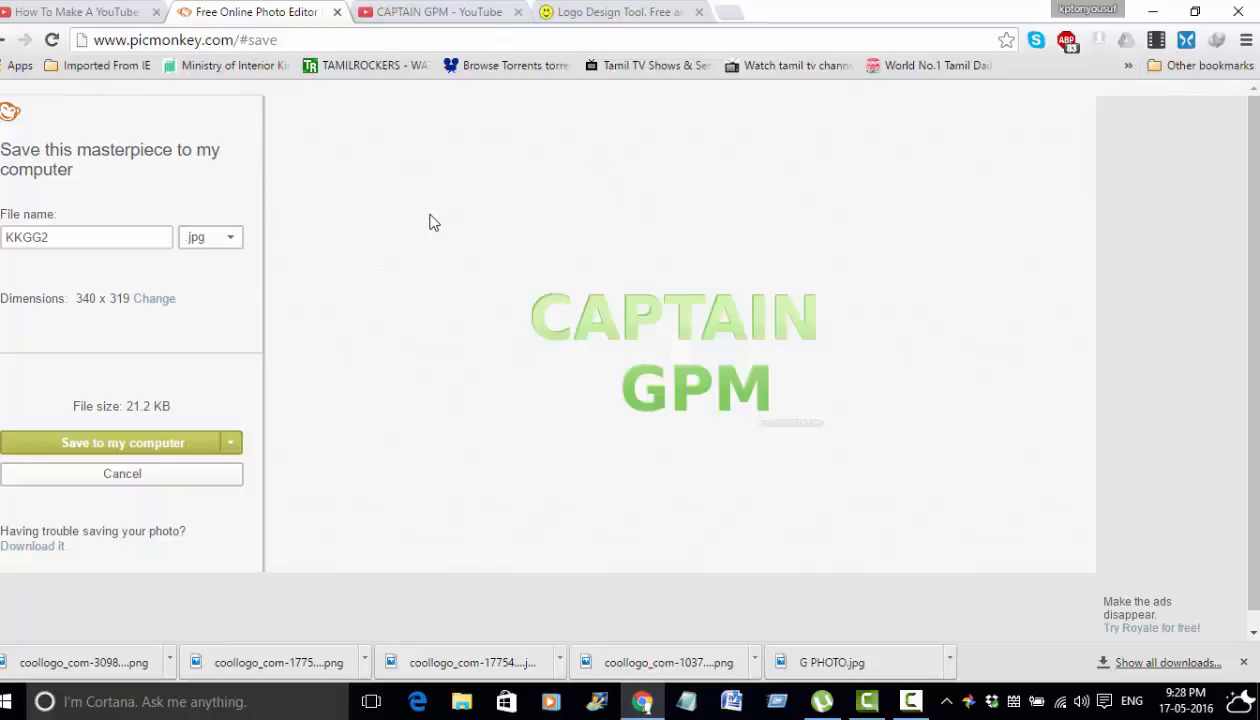
left_click(233, 243)
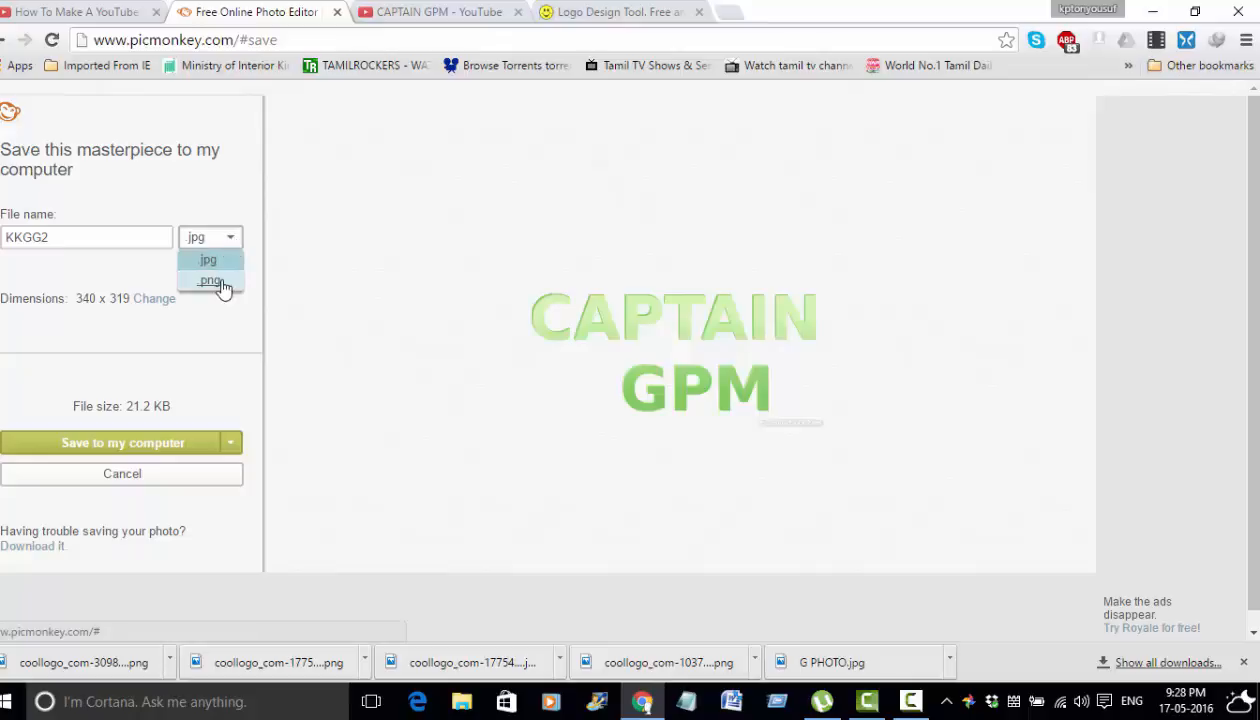
left_click(222, 287)
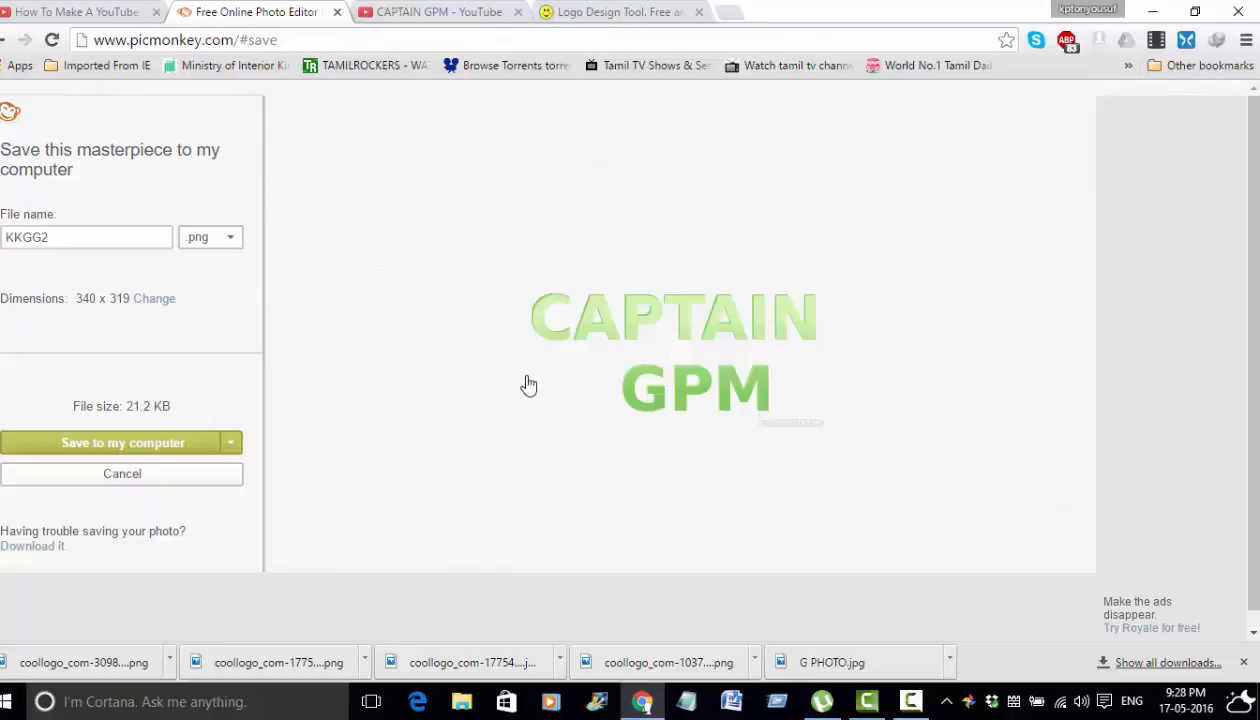
left_click(131, 450)
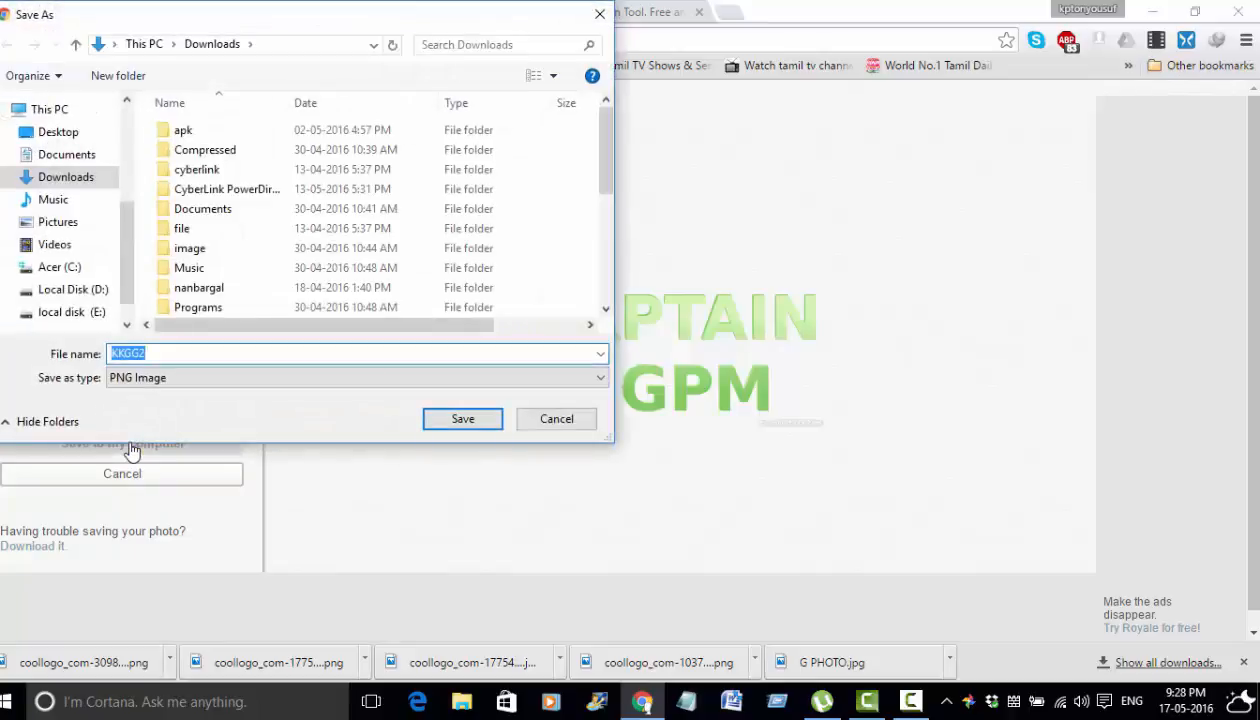
left_click(193, 355)
left_click(71, 136)
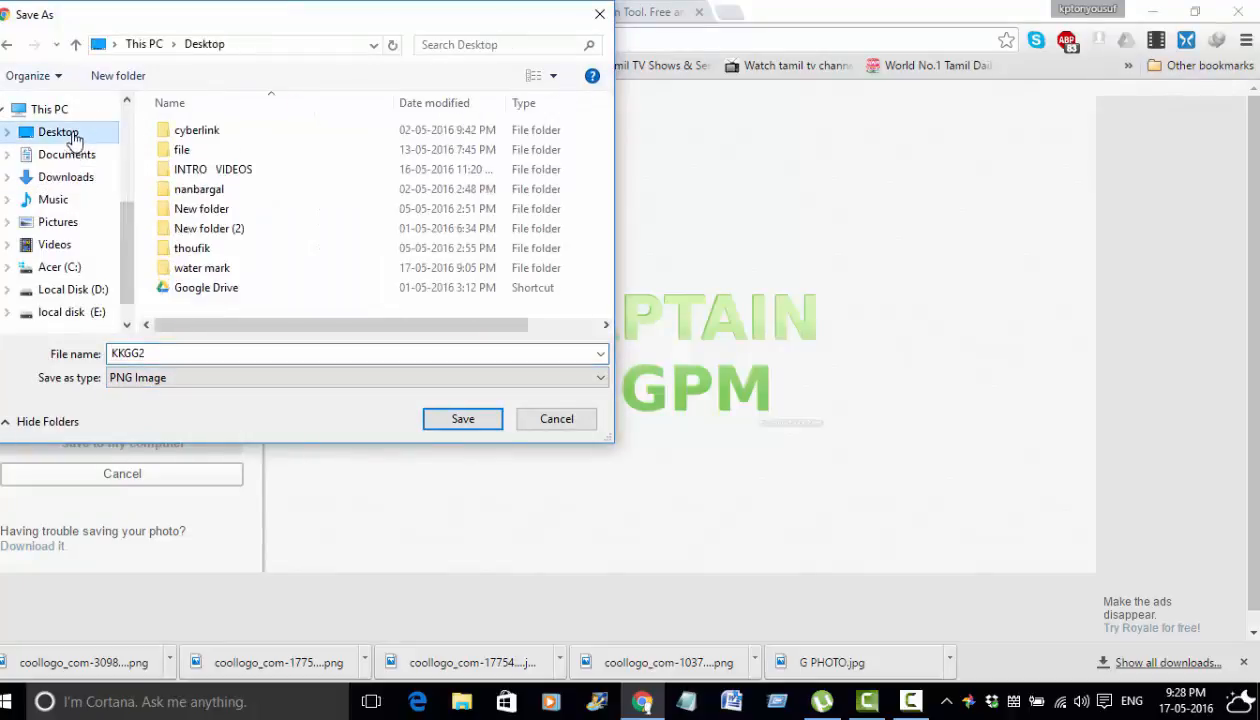
left_click(463, 420)
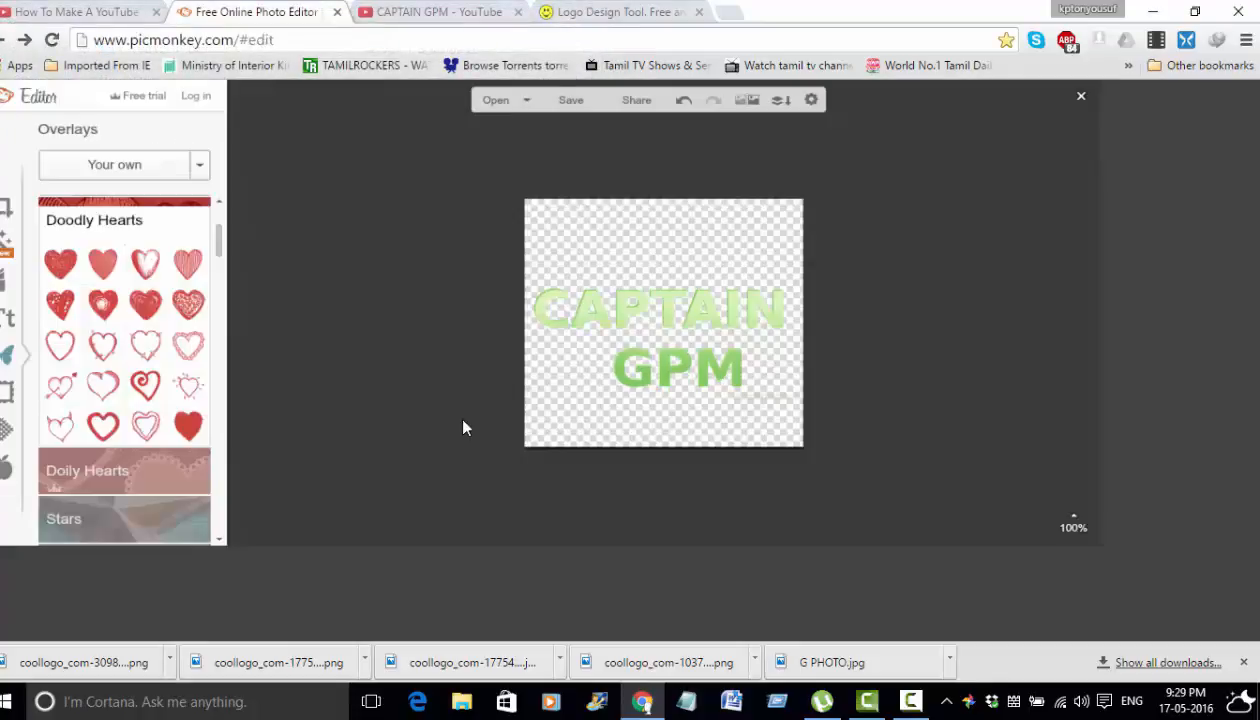
Show the desktop, preview the saved KKGG2 image in Photos, and close the preview
left_click(1151, 11)
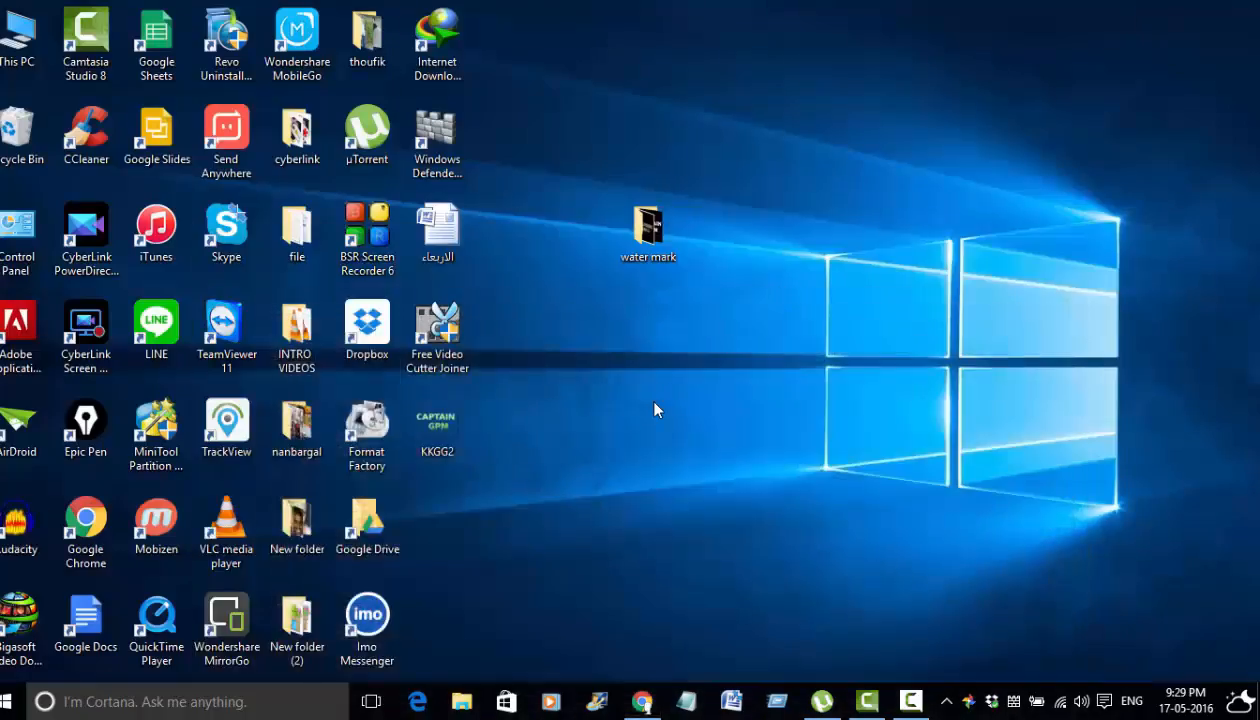
double_click(448, 426)
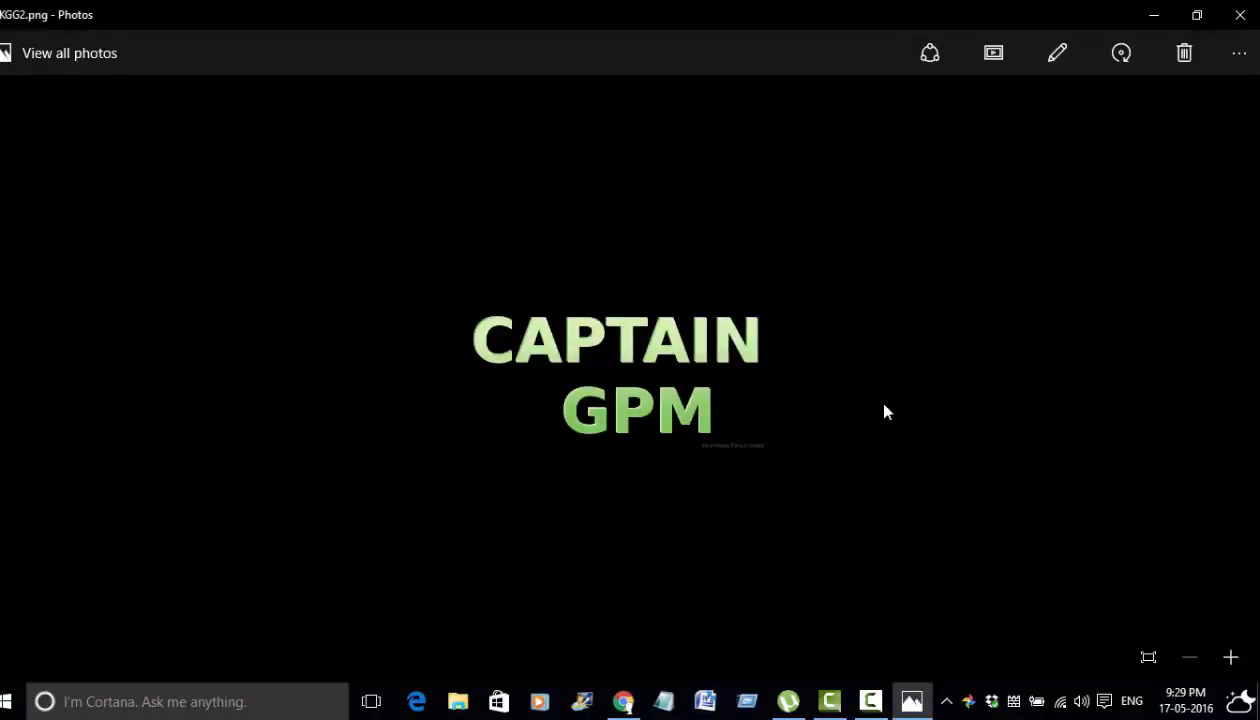
left_click(1238, 14)
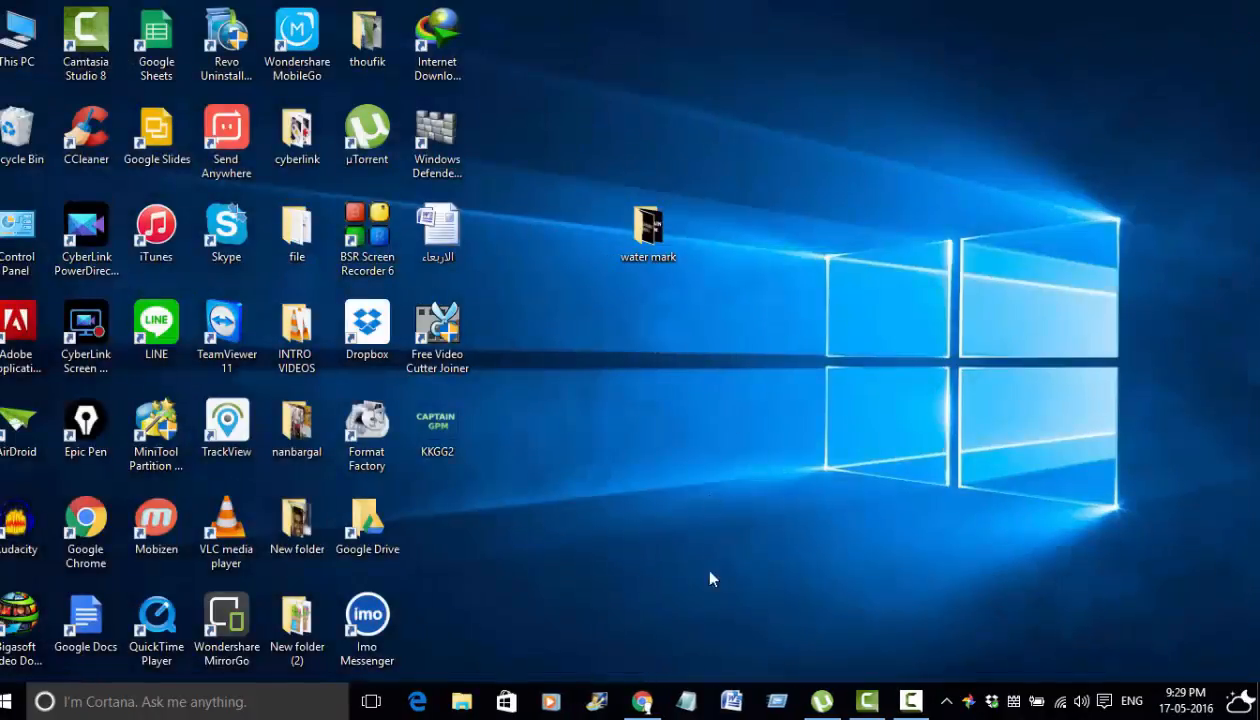
left_click(641, 701)
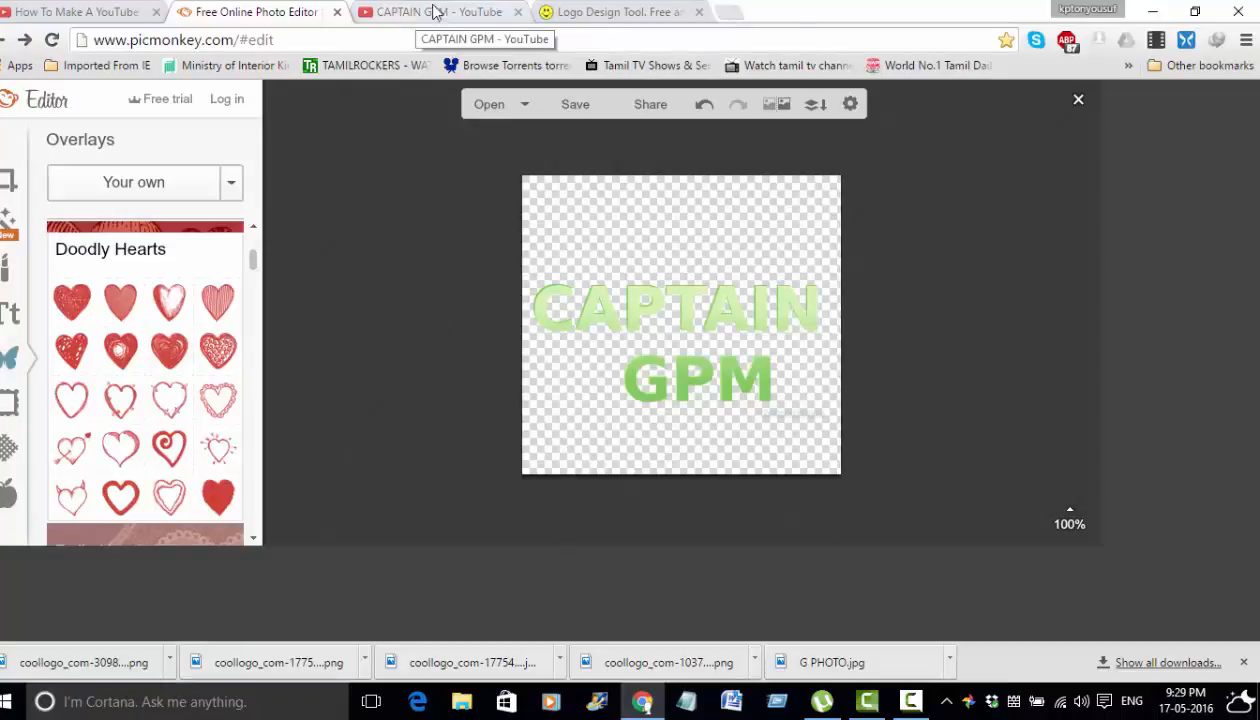
left_click(1164, 12)
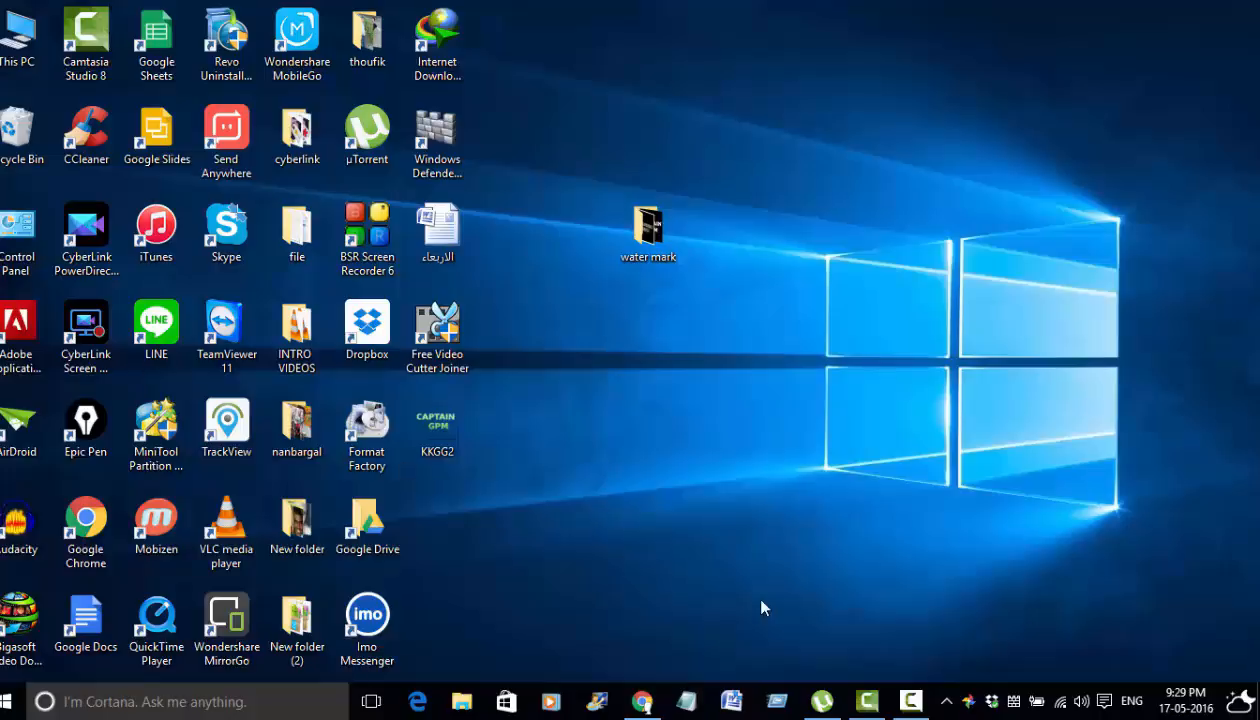
Switch to the CAPTAIN GPM YouTube channel and open its Branding settings in Creator Studio
left_click(641, 701)
left_click(430, 11)
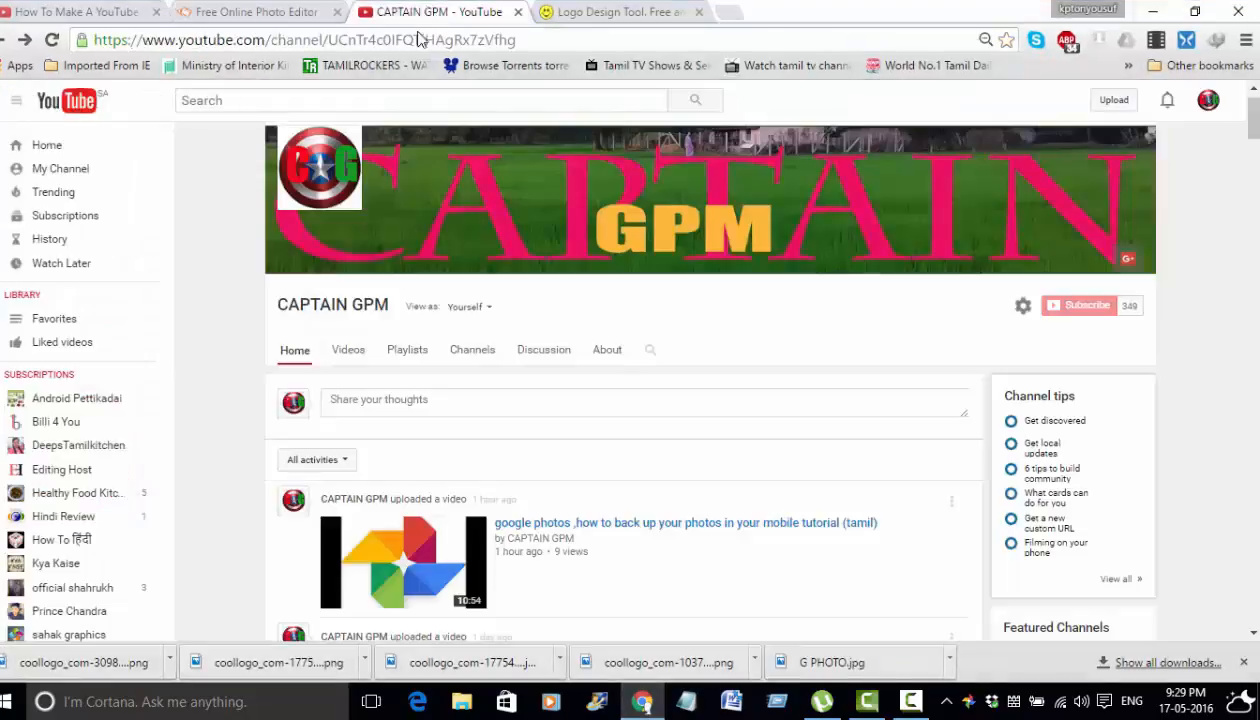
left_click(1207, 101)
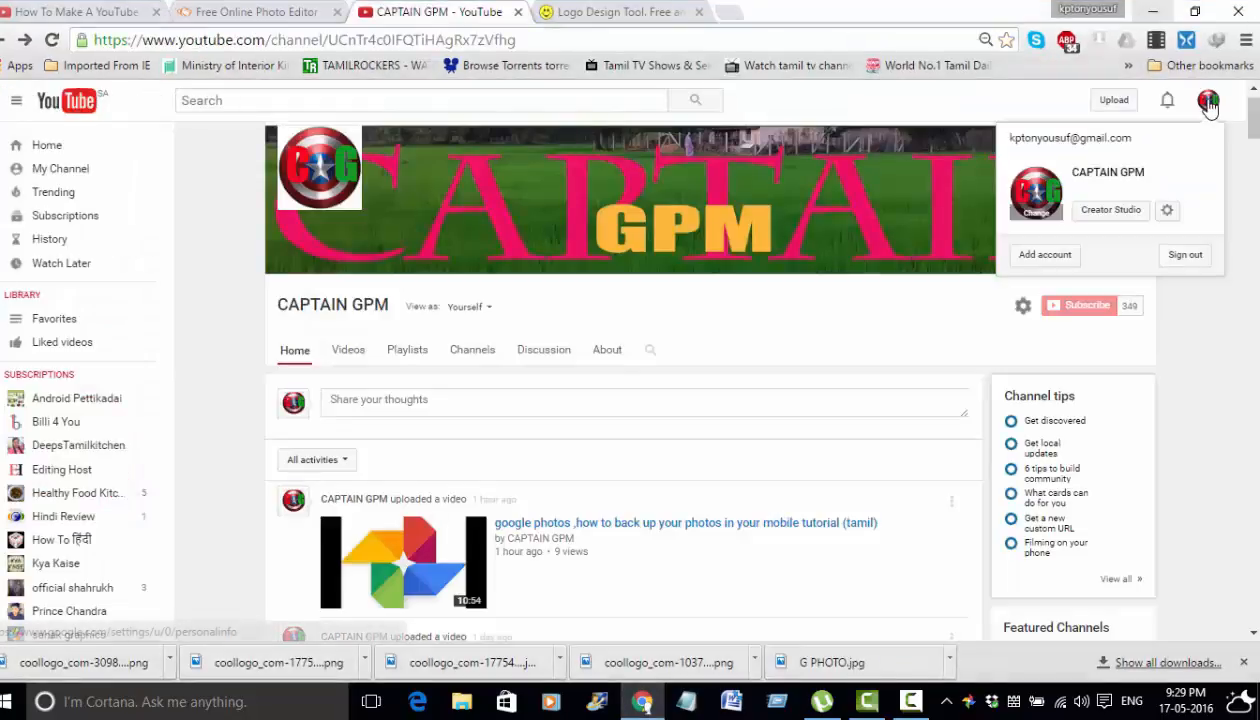
left_click(1107, 213)
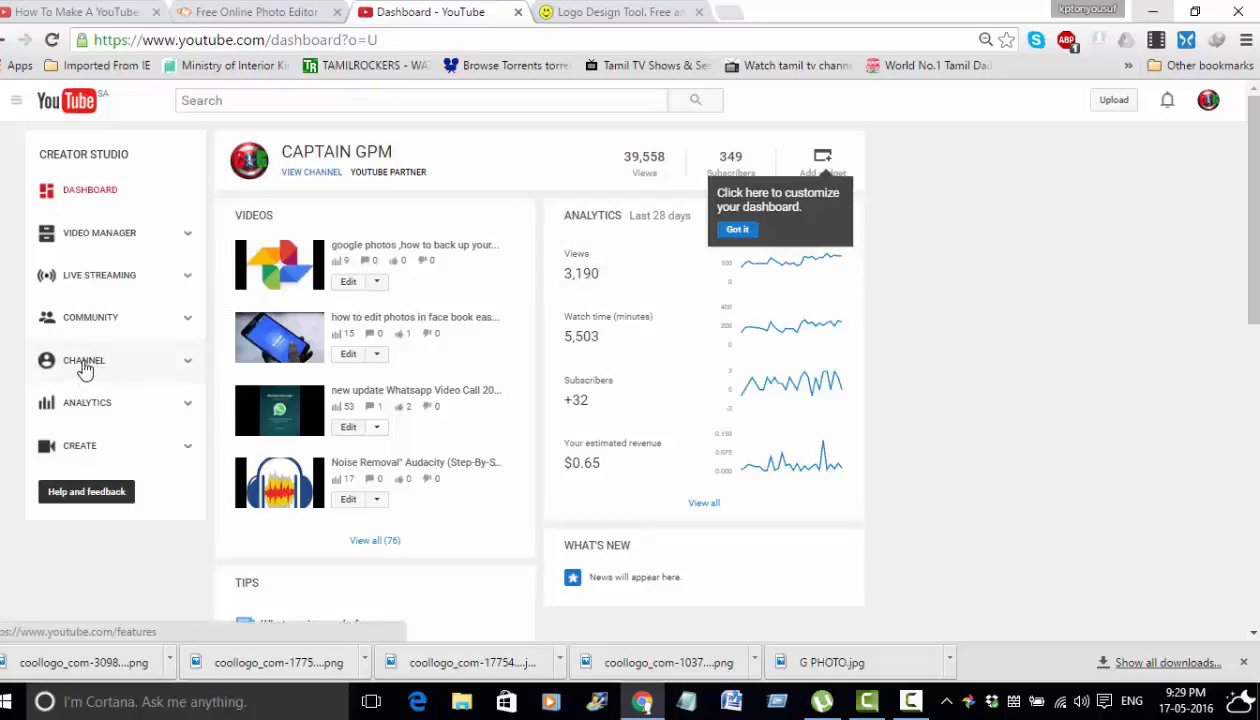
left_click(84, 366)
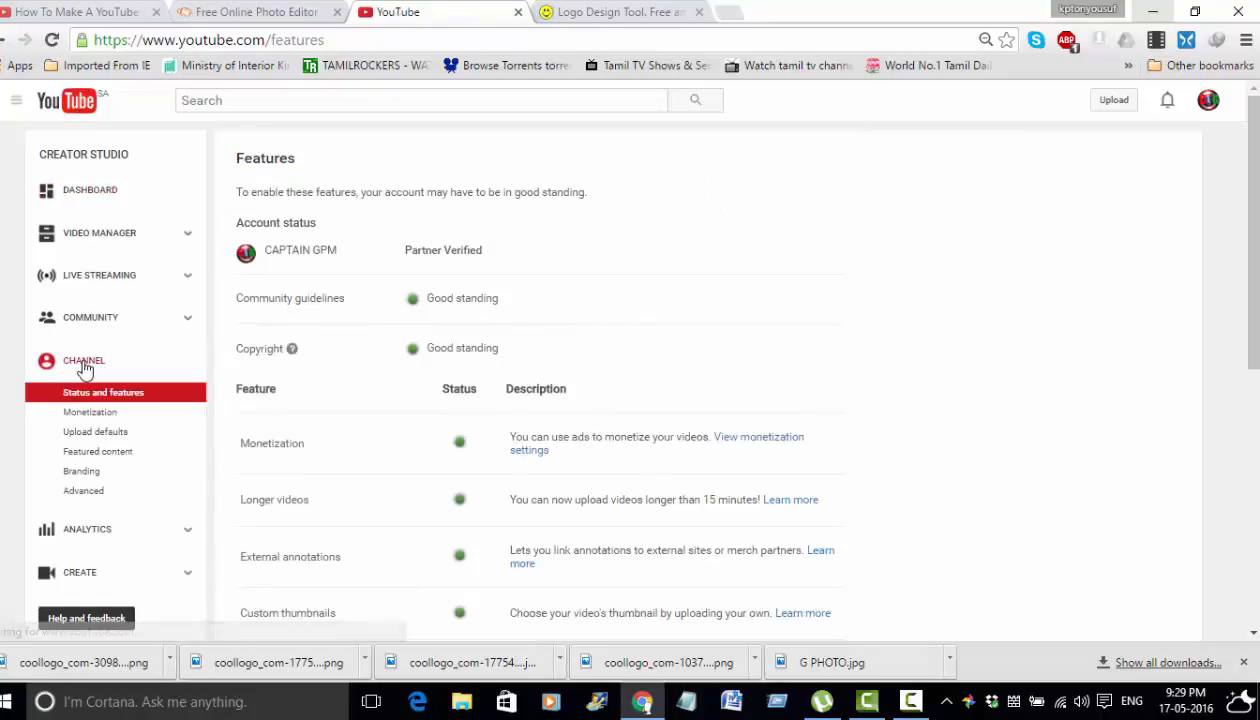
left_click(82, 472)
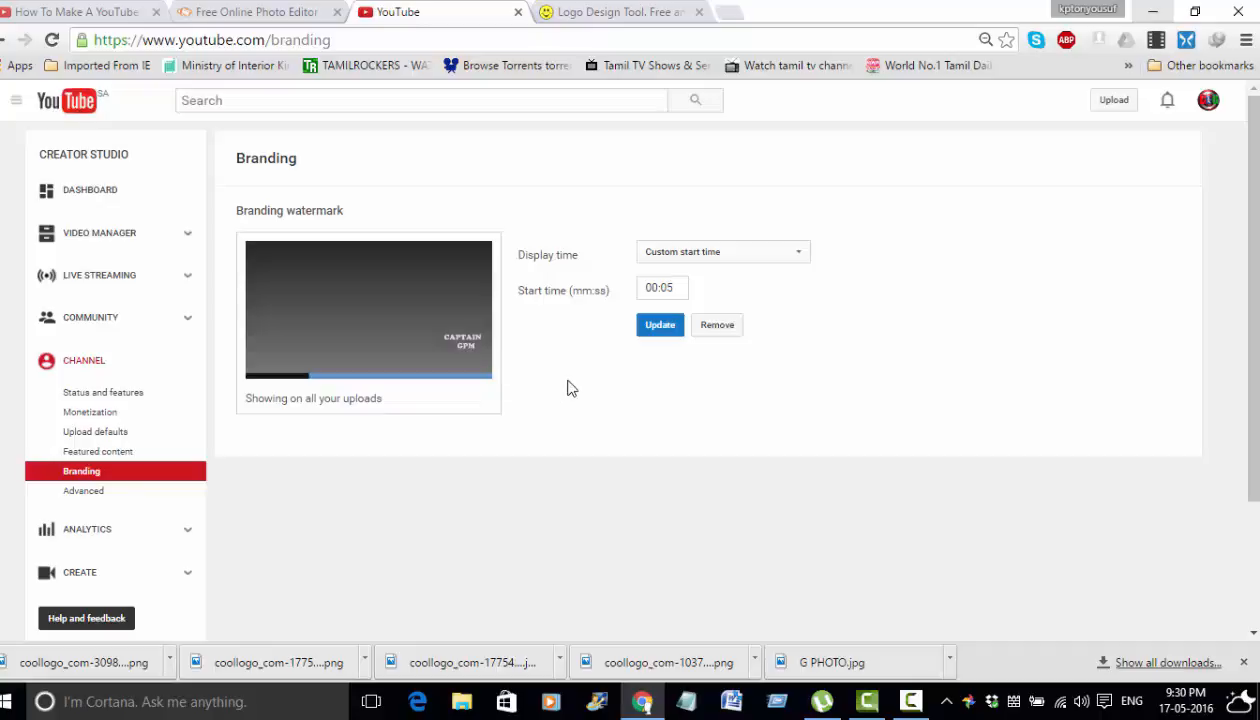
Remove the existing branding watermark and choose KKGG2.png from the Desktop as the file for a new watermark
left_click(717, 328)
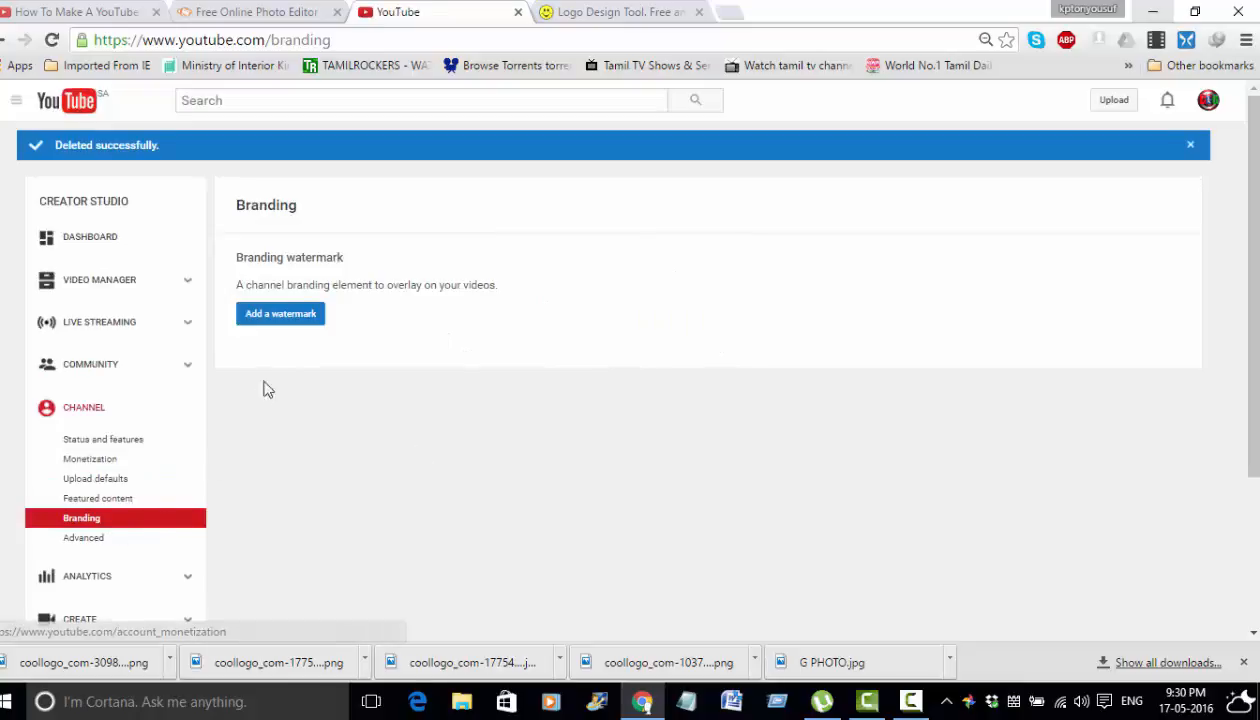
left_click(312, 314)
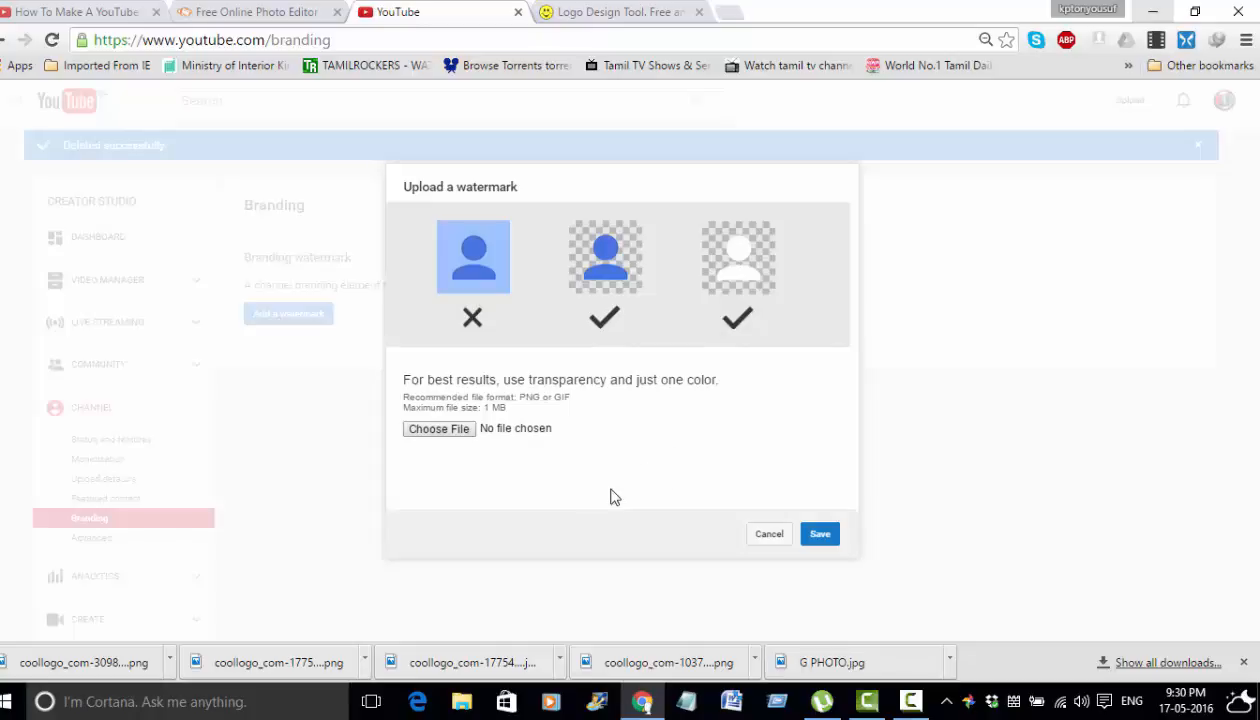
left_click(440, 429)
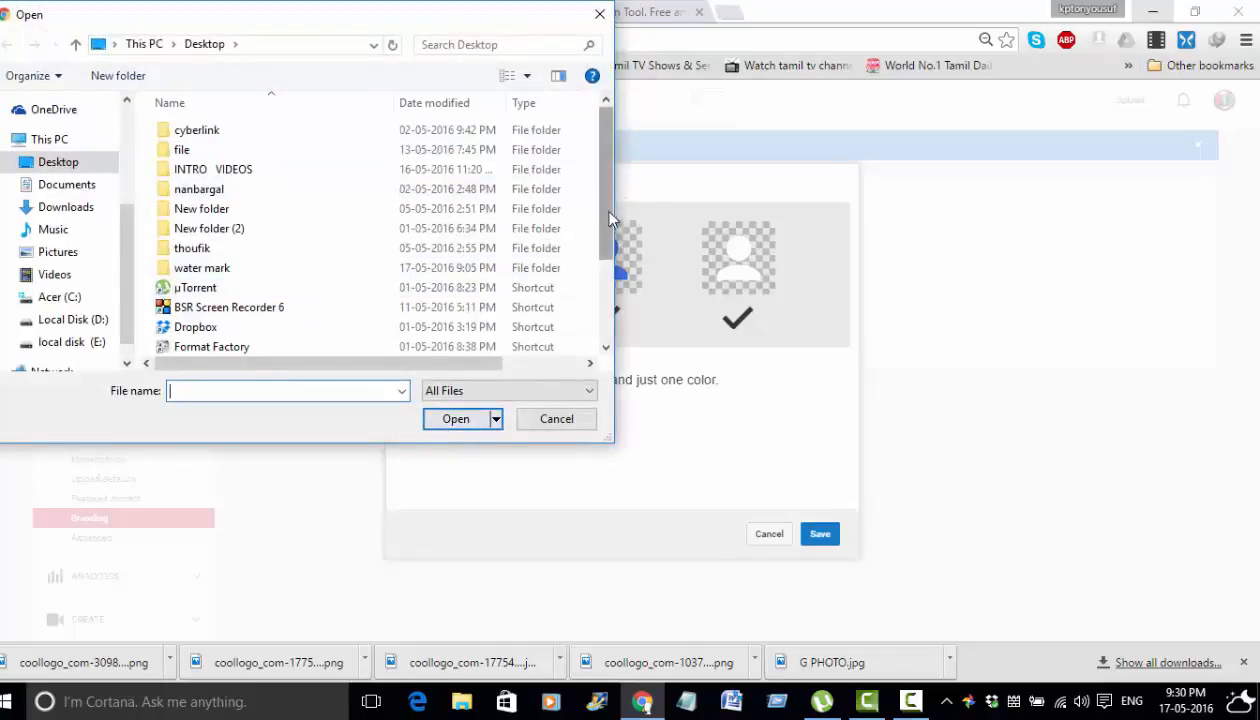
left_click_drag(613, 219, 612, 298)
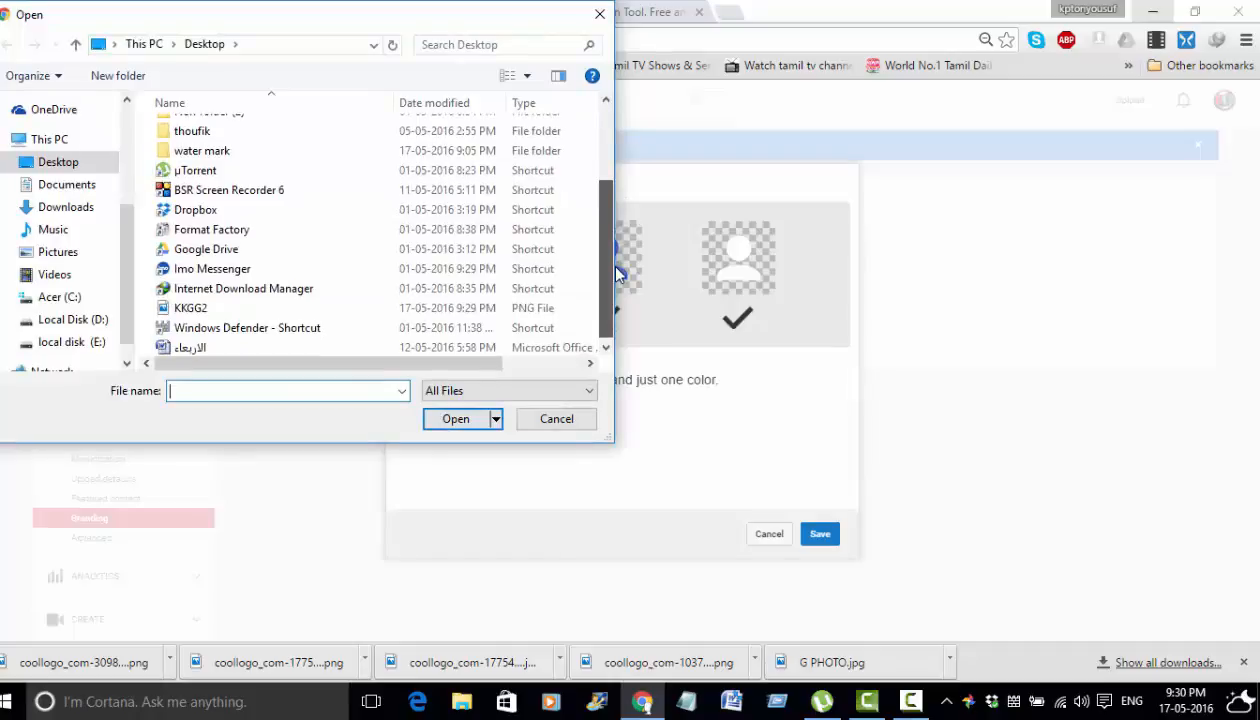
left_click(226, 309)
left_click(466, 421)
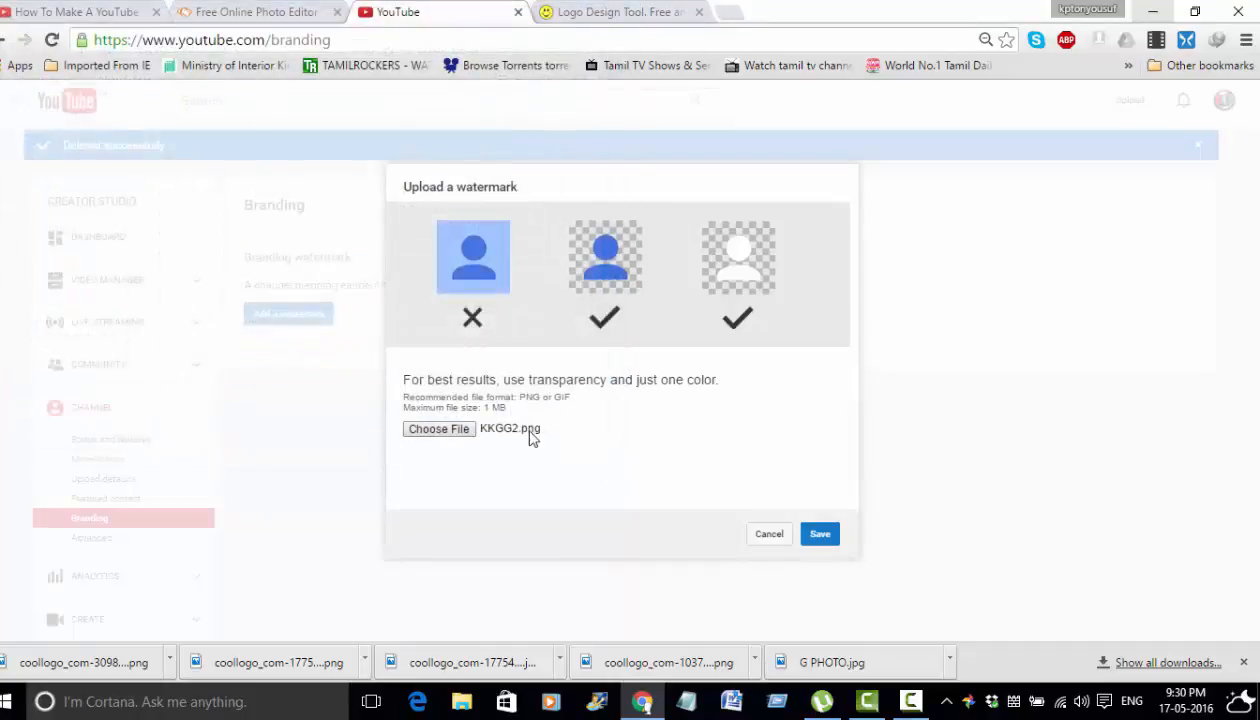
Save KKGG2.png as the new branding watermark and set its display time to Entire video
left_click(819, 537)
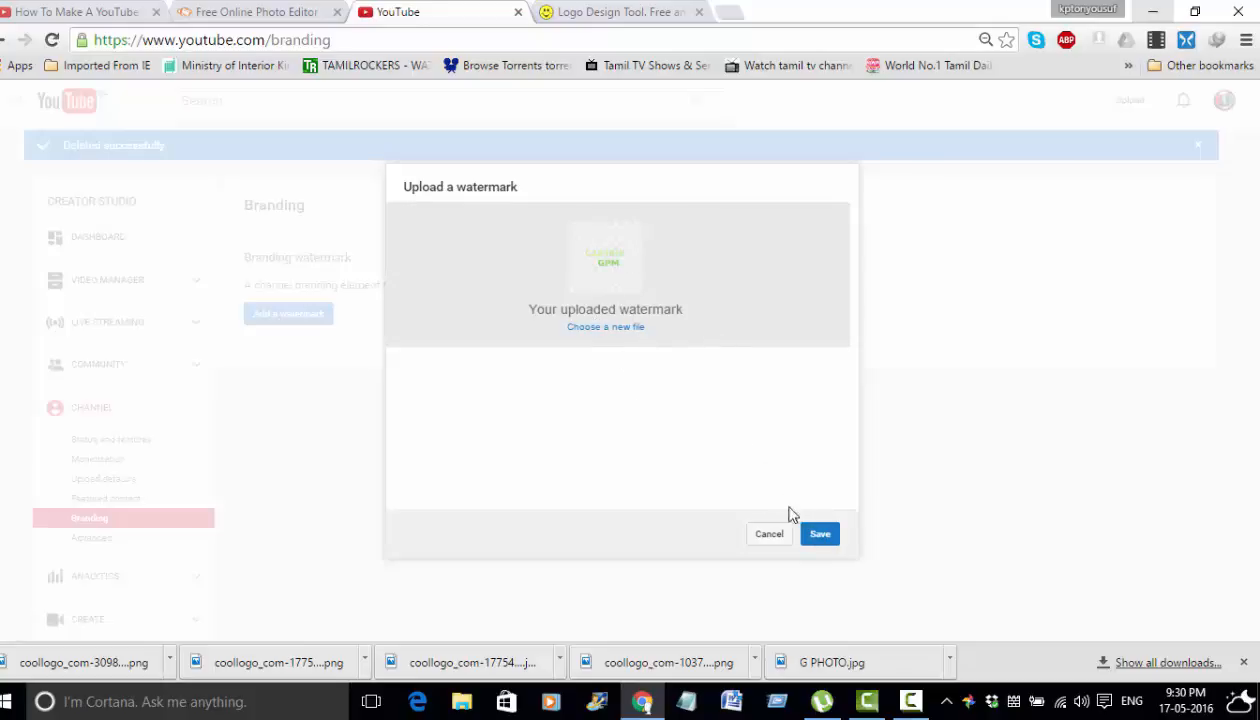
left_click(819, 537)
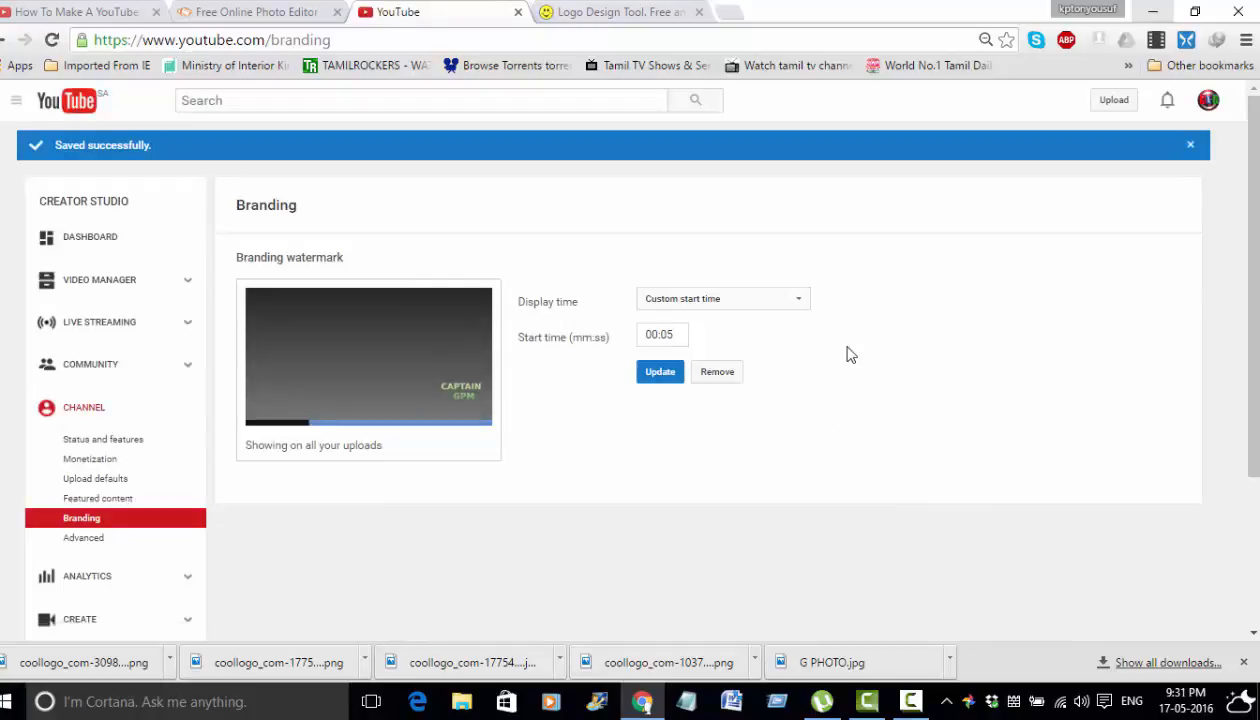
left_click(800, 302)
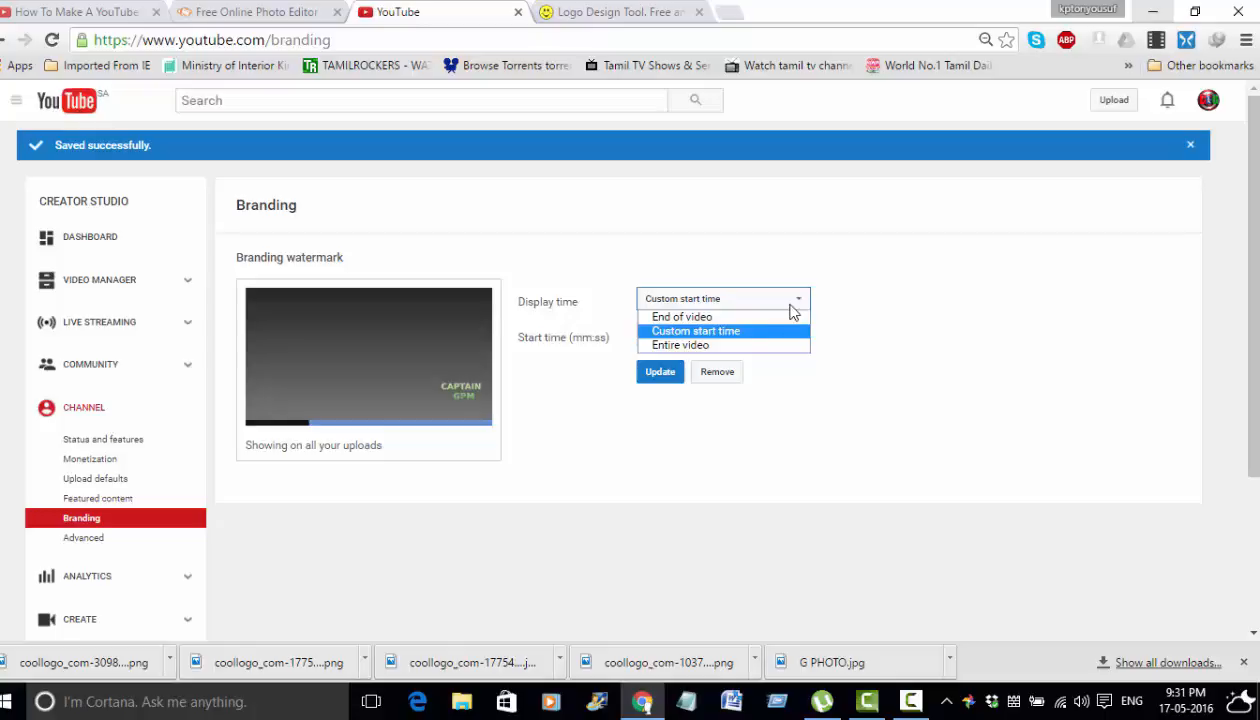
left_click(714, 347)
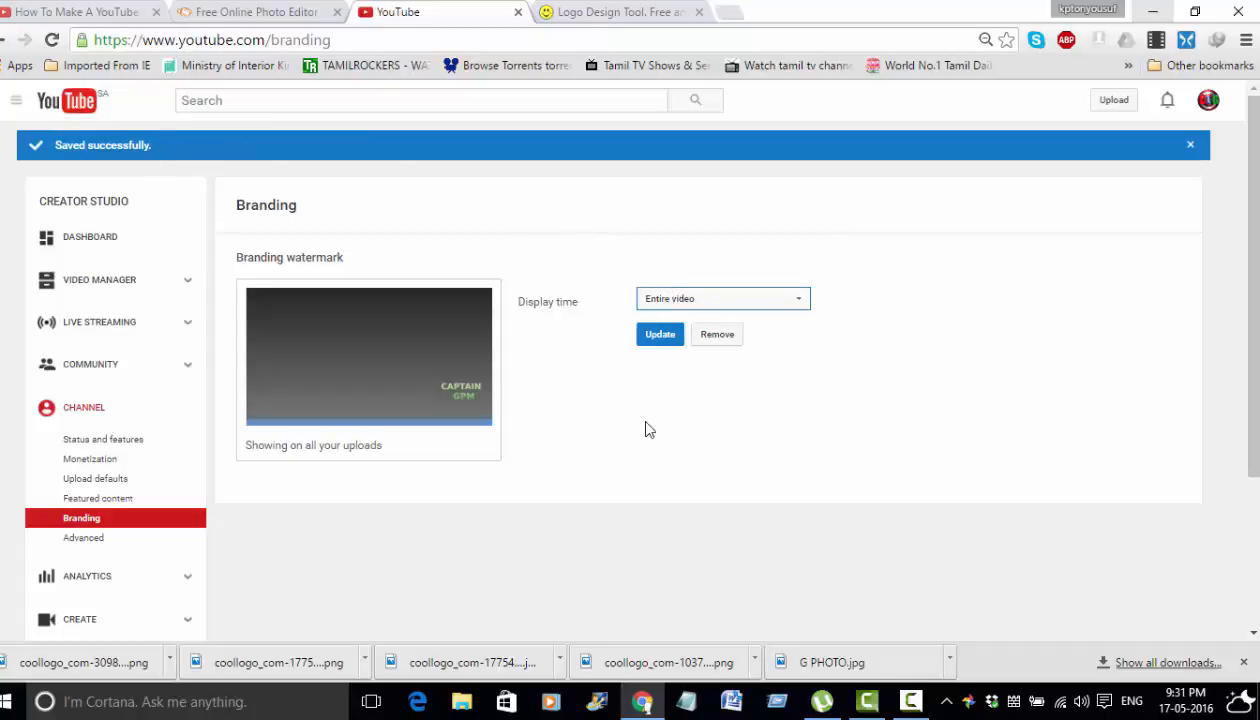
Play the Google Photos backup tutorial from Video Manager with the sound muted, check its watermark, and return to the video list
left_click(99, 284)
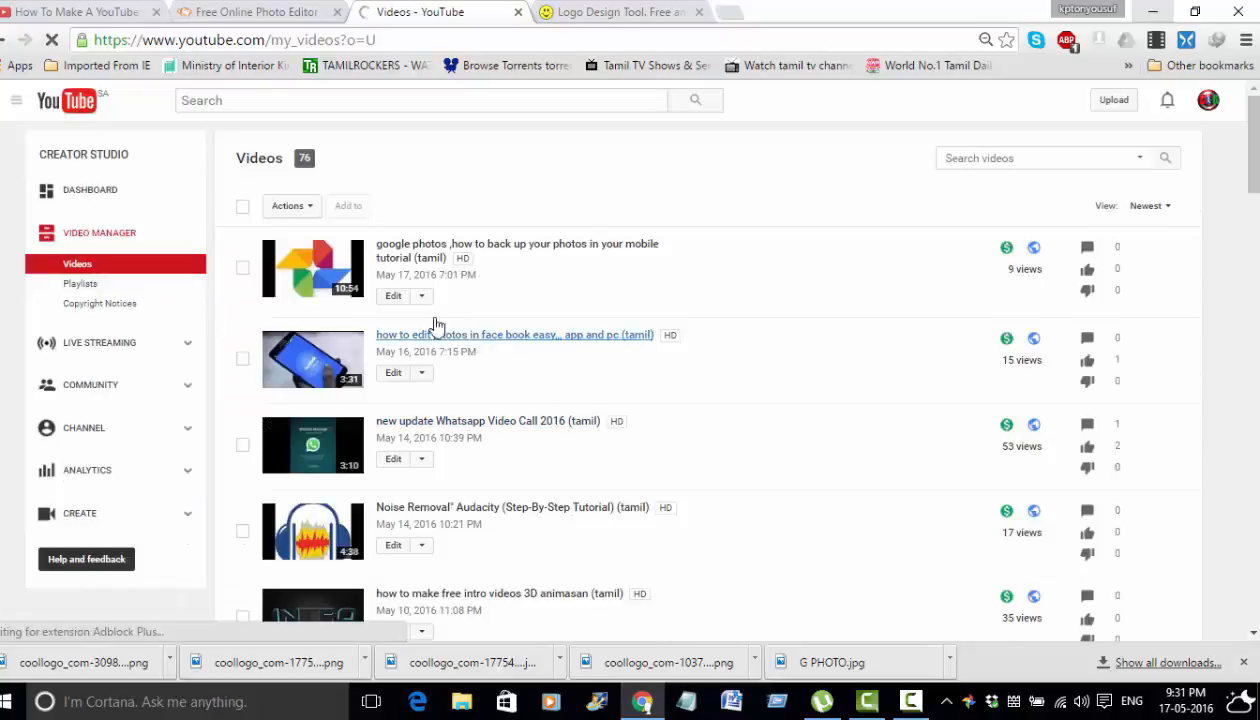
left_click(325, 278)
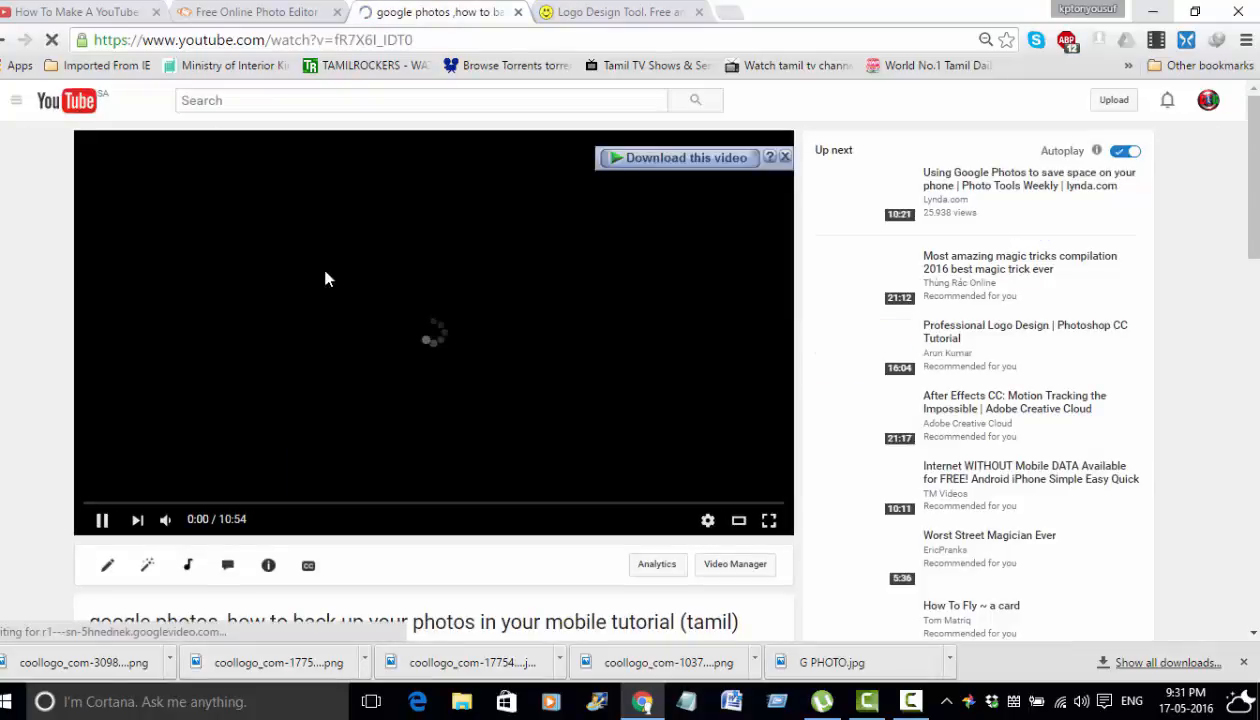
mouse_move(169, 520)
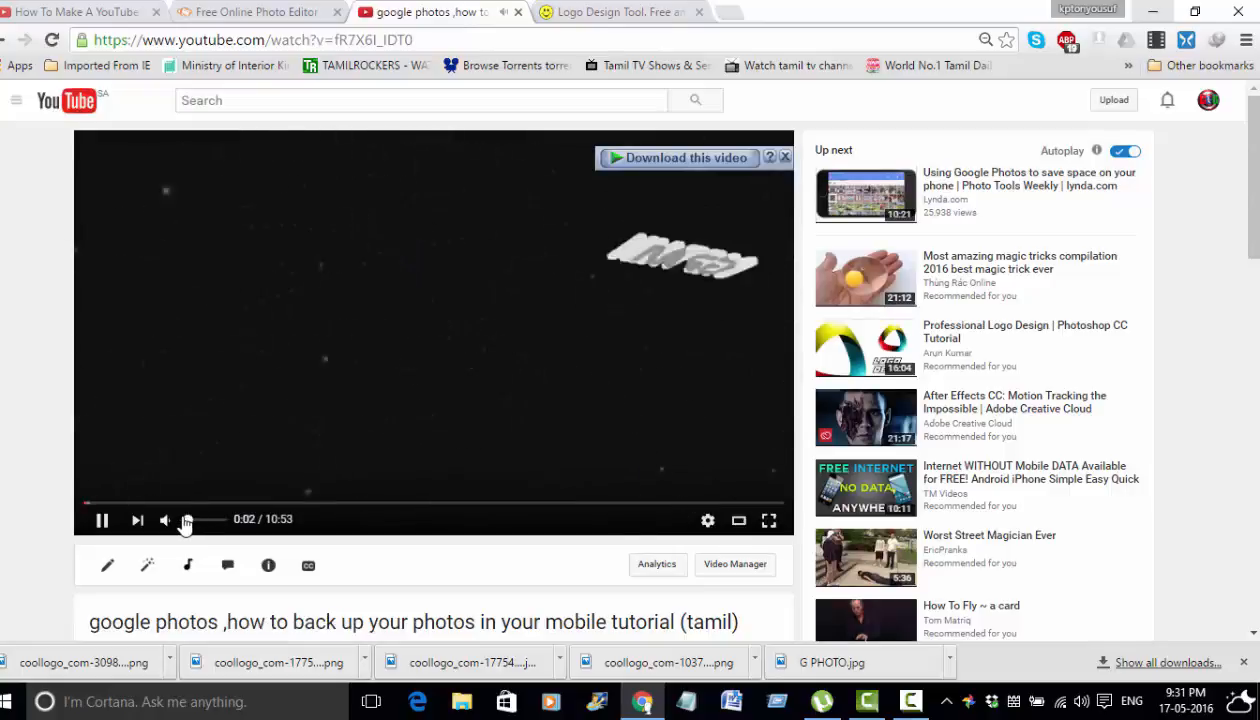
left_click(166, 521)
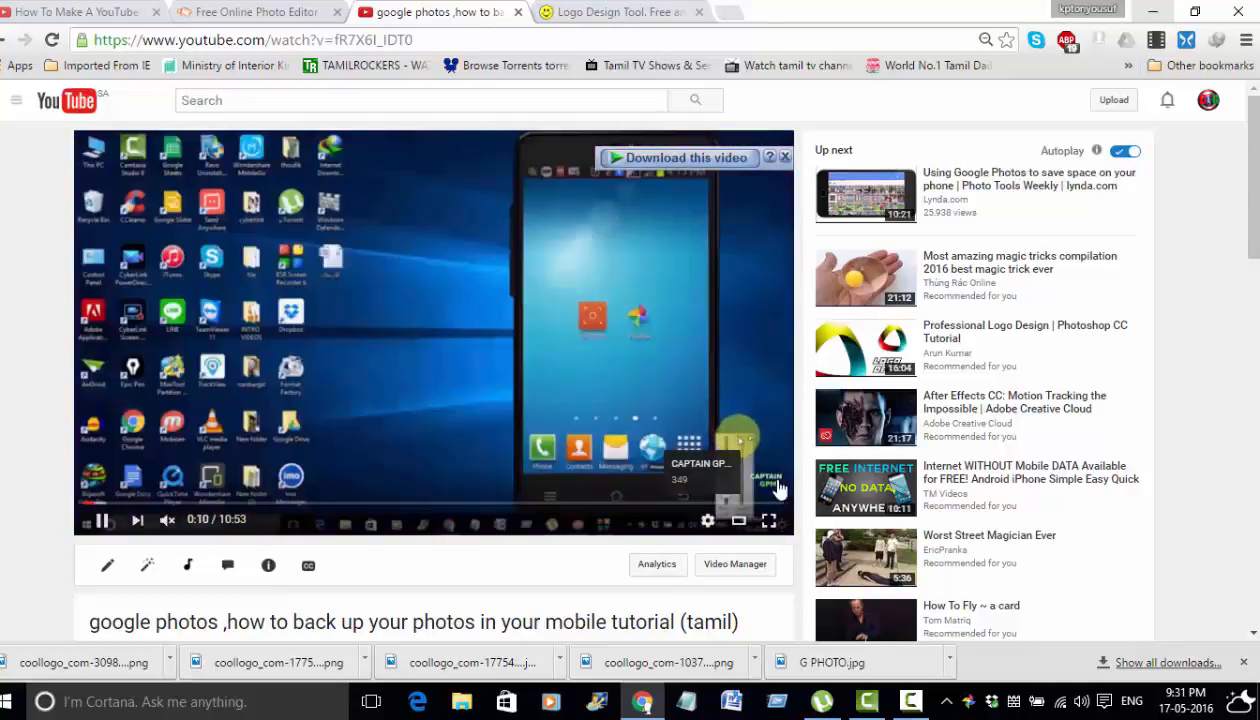
left_click(770, 485)
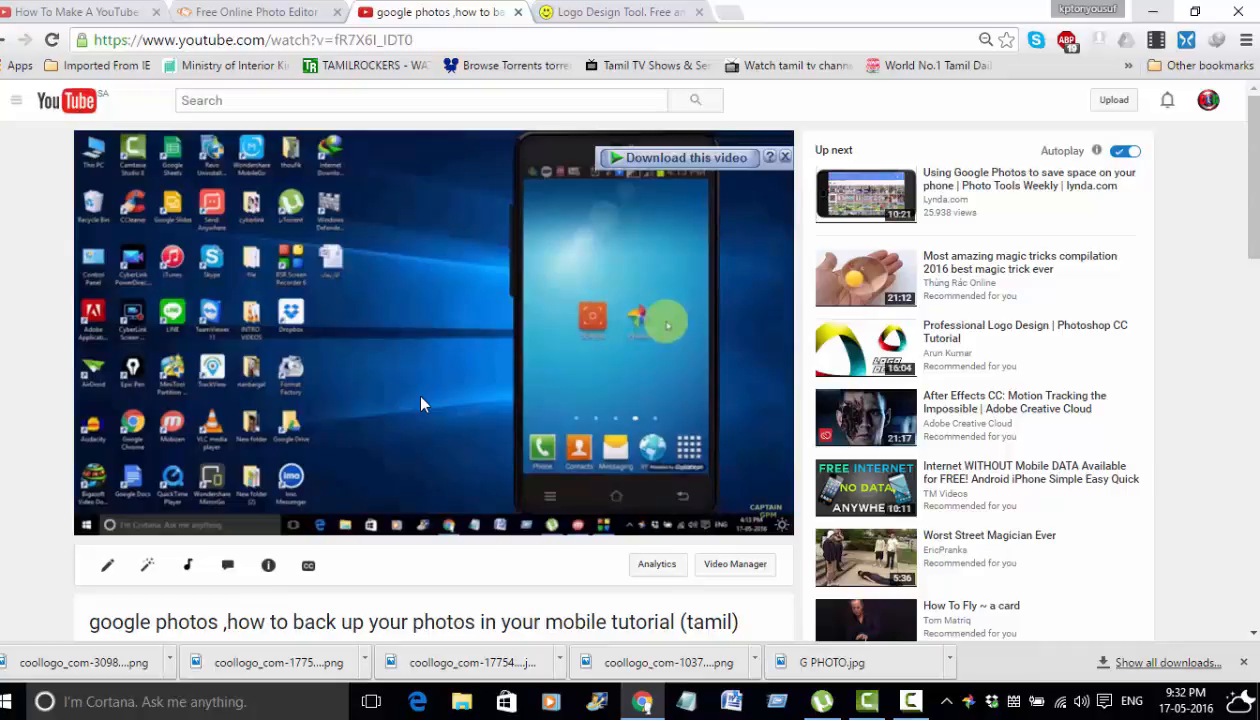
mouse_move(349, 366)
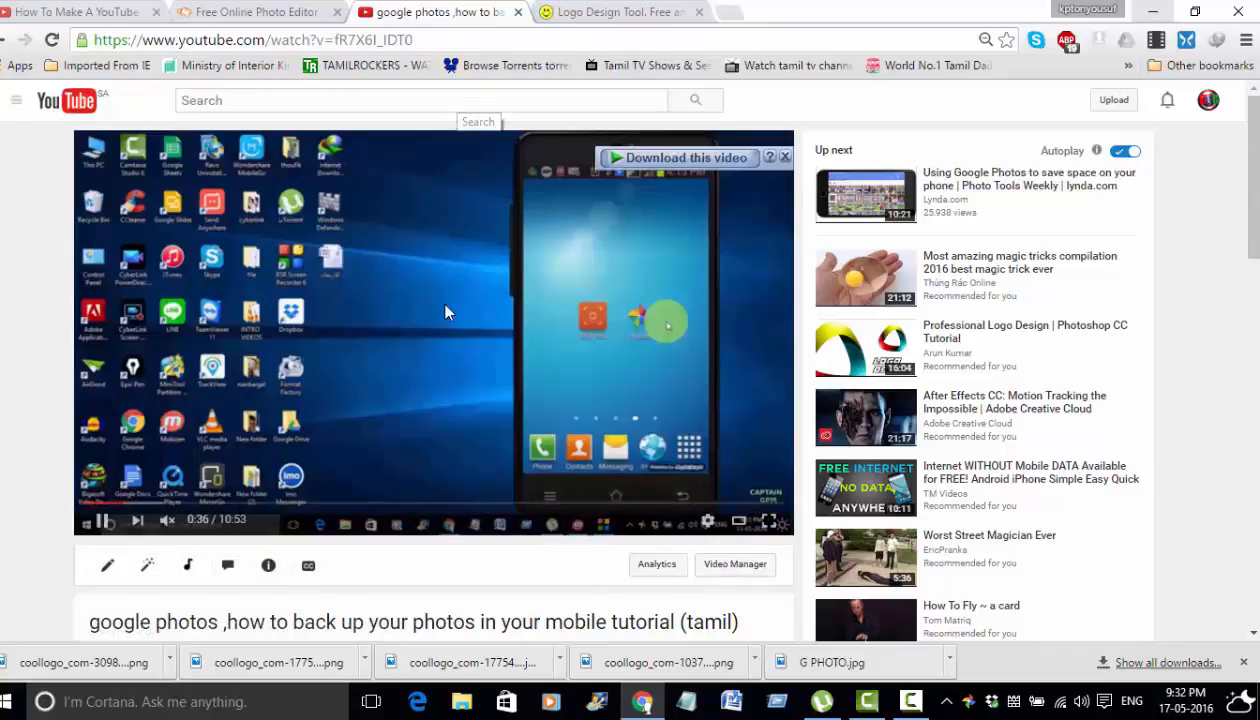
left_click(6, 40)
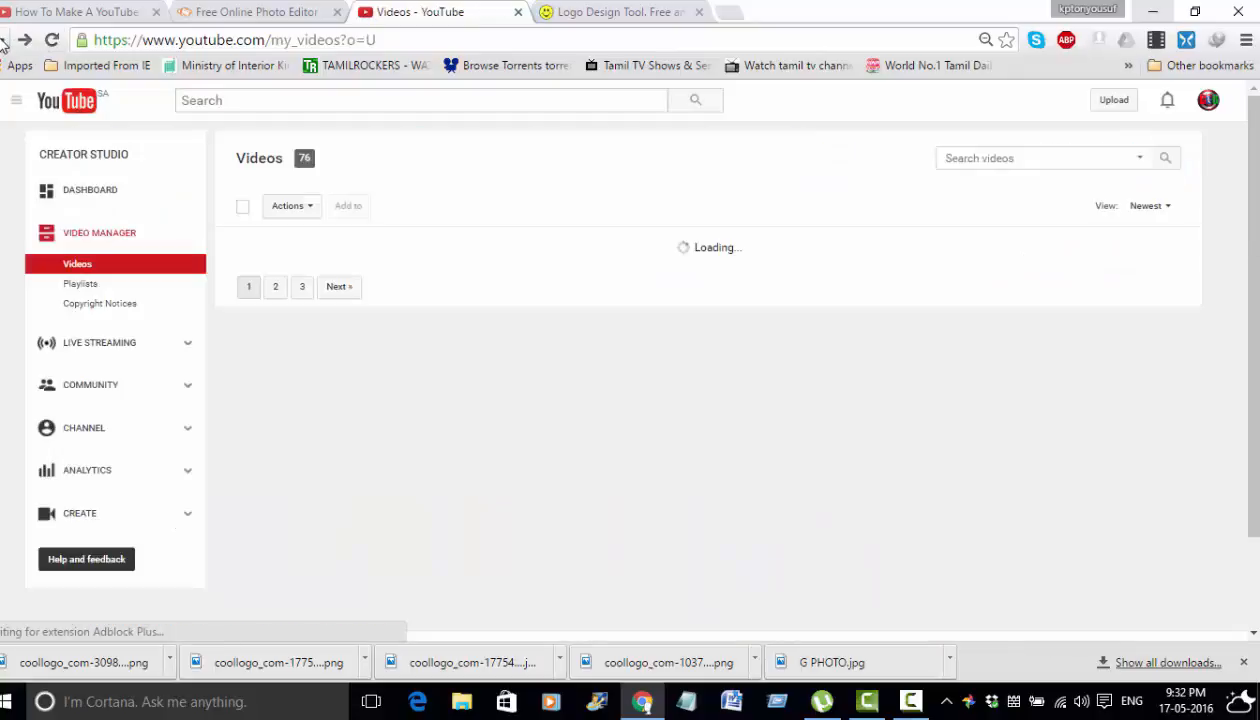